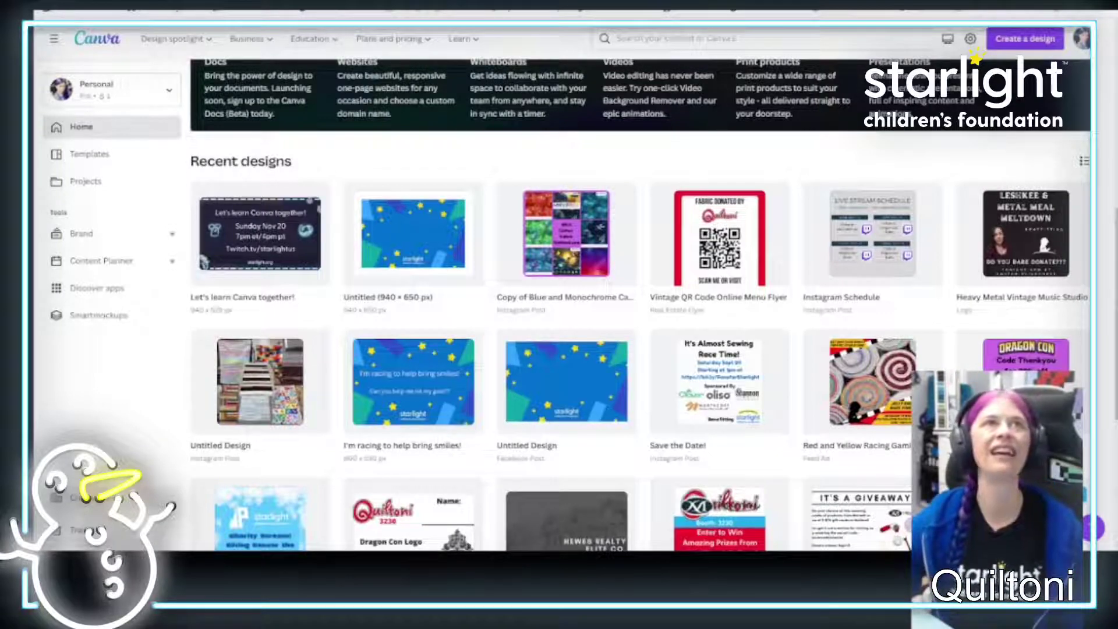
# - Share the "Let's learn Canva together!" design with anyone with the link, allow editing, and copy the link
pyautogui.hotkey('ctrl', 'Tab')
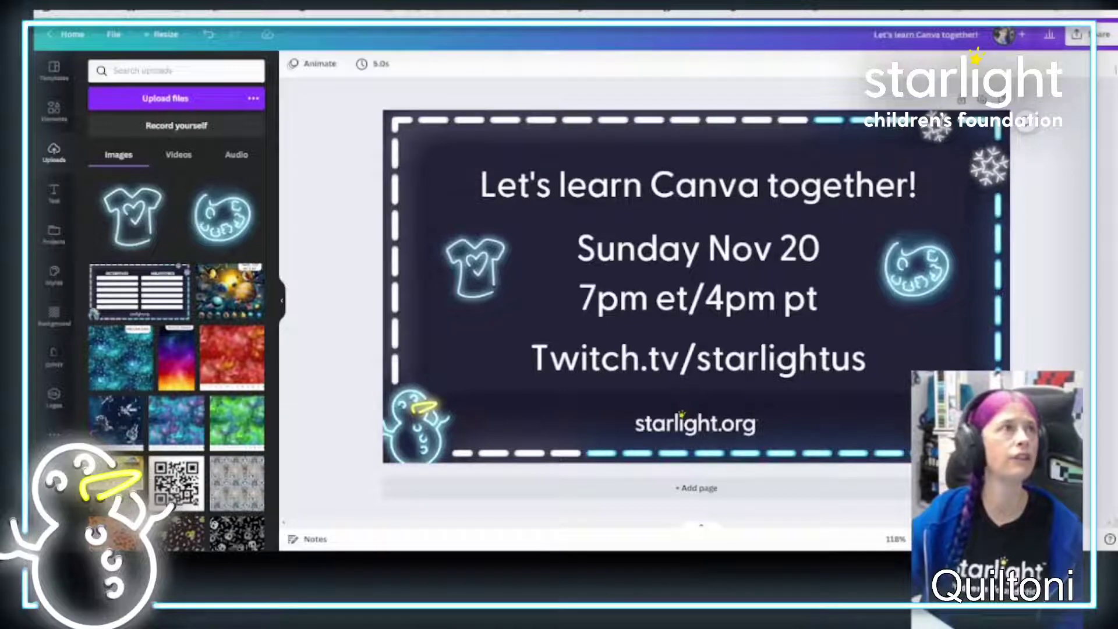
pyautogui.click(1077, 36)
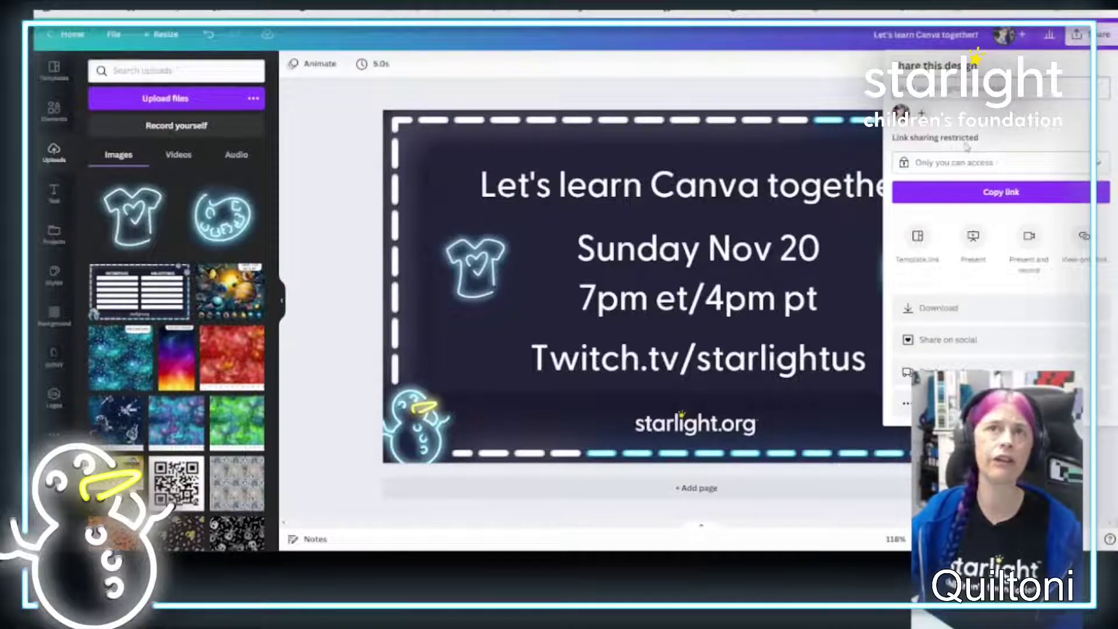
pyautogui.click(970, 165)
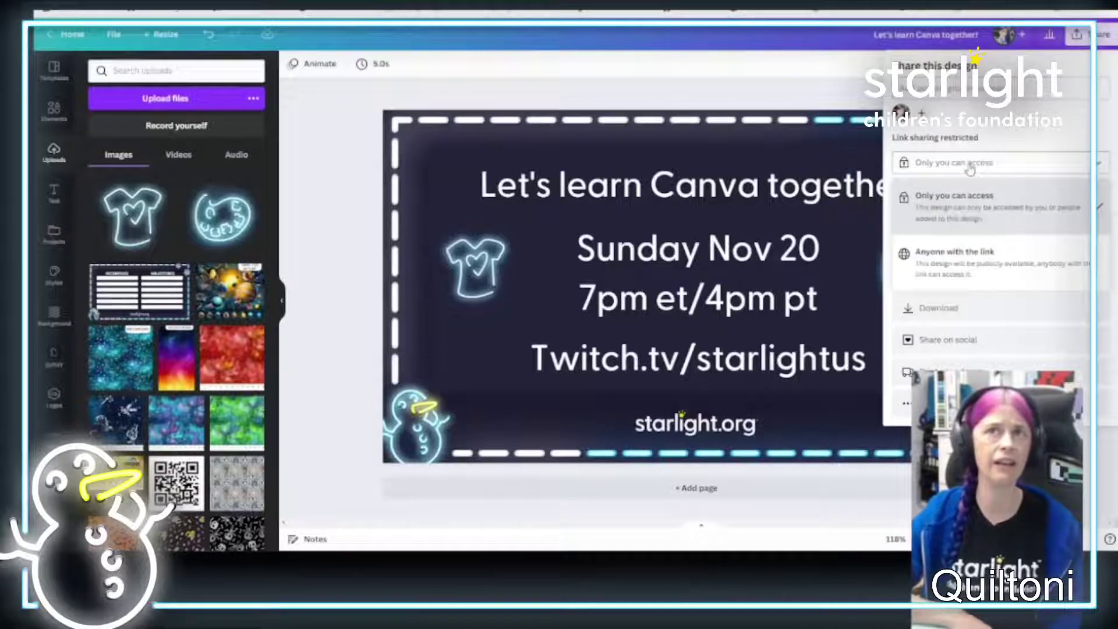
pyautogui.click(948, 256)
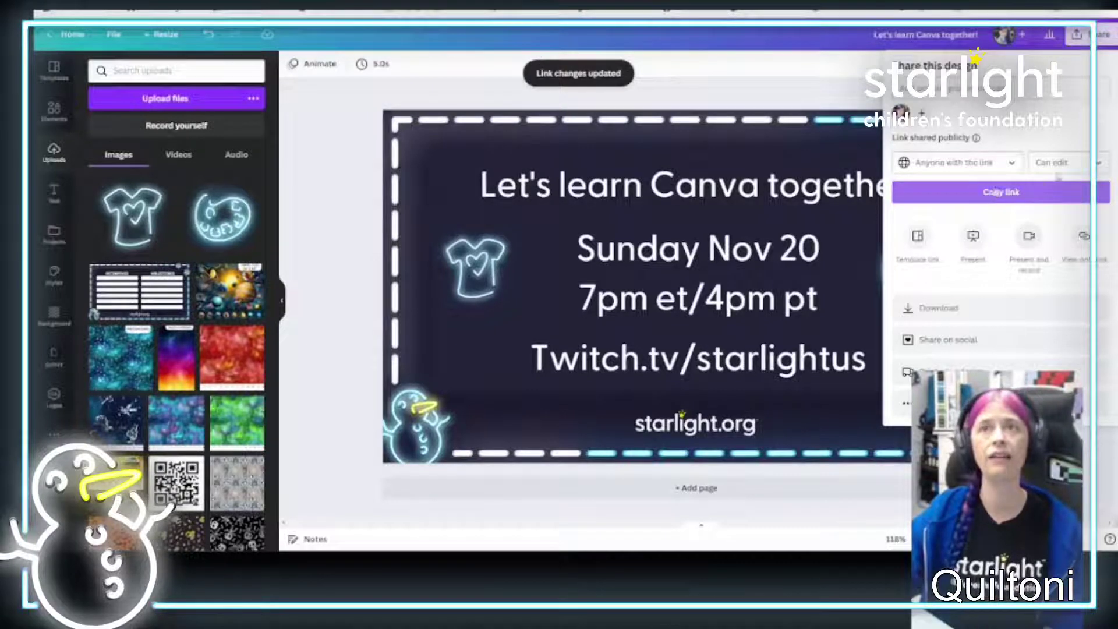
pyautogui.click(1079, 166)
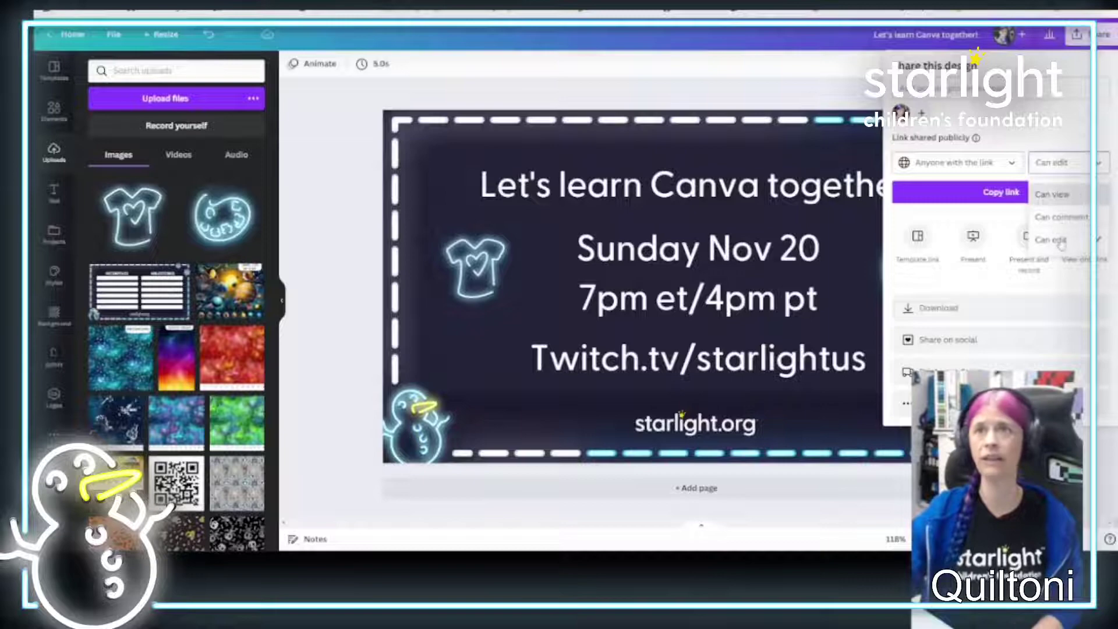
pyautogui.click(1079, 244)
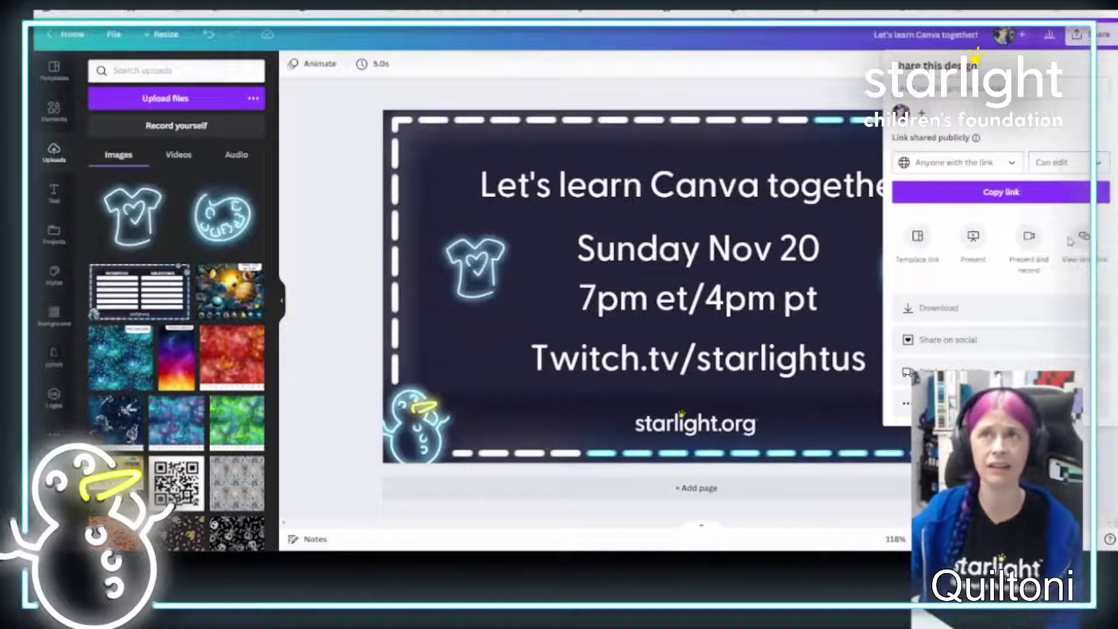
pyautogui.click(1015, 195)
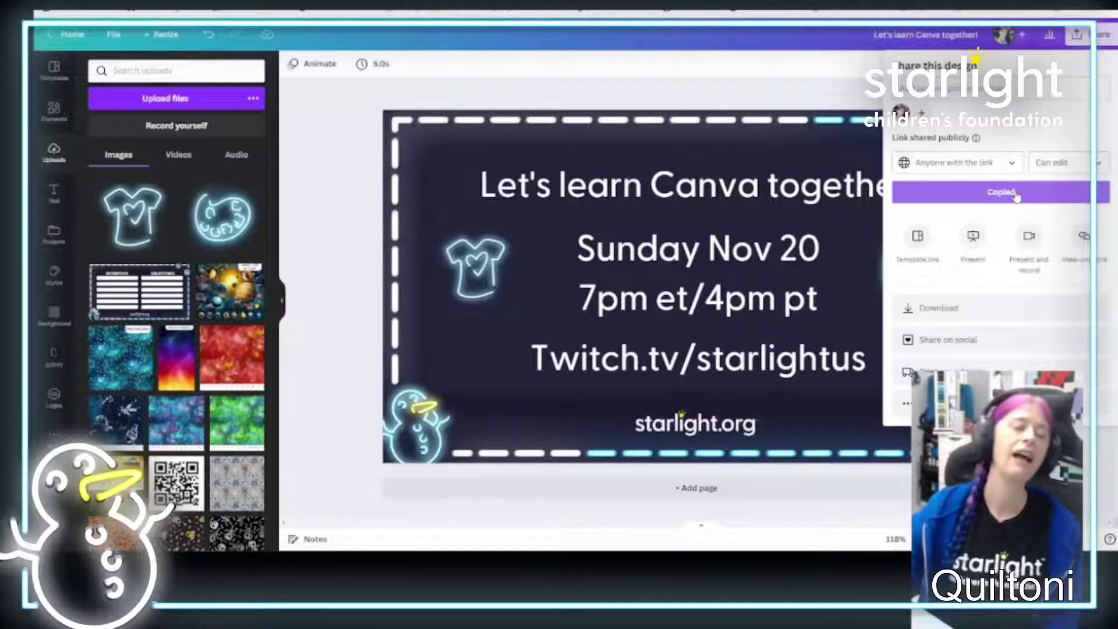
pyautogui.press('Escape')
# - Return to the home page and search the templates for "instagram"
pyautogui.click(150, 16)
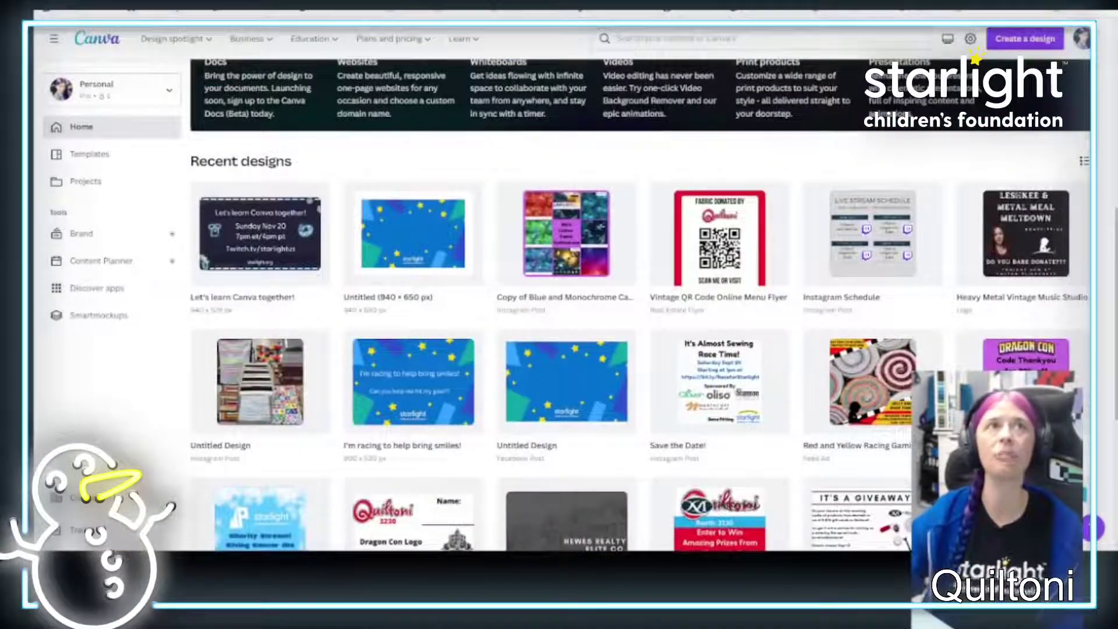
pyautogui.scroll(6, 445, 170)
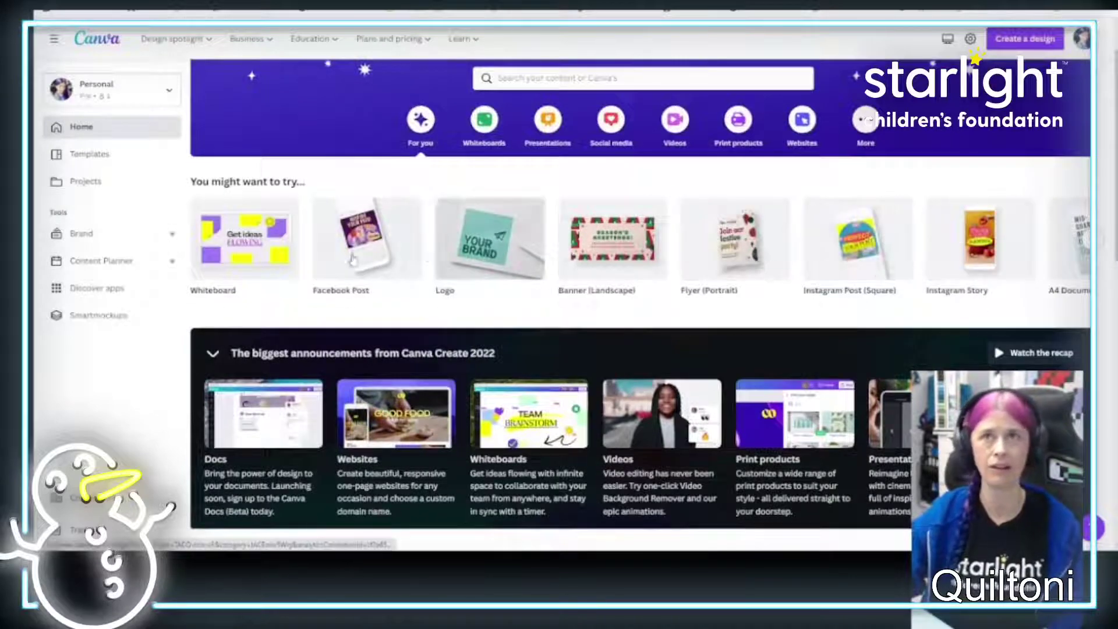
pyautogui.moveTo(338, 261)
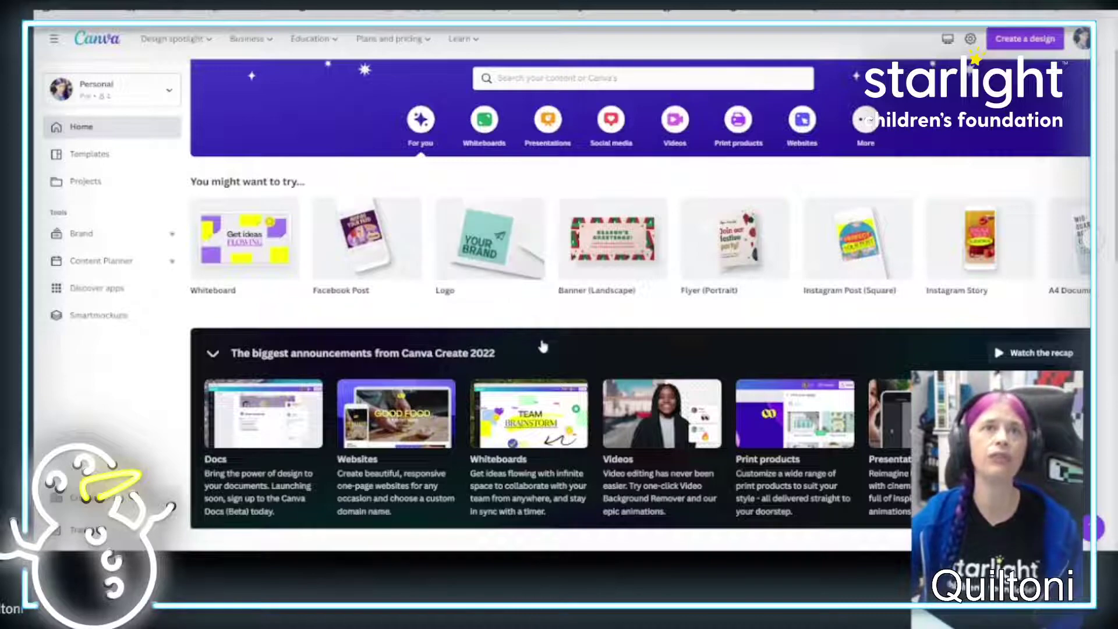
pyautogui.moveTo(495, 234)
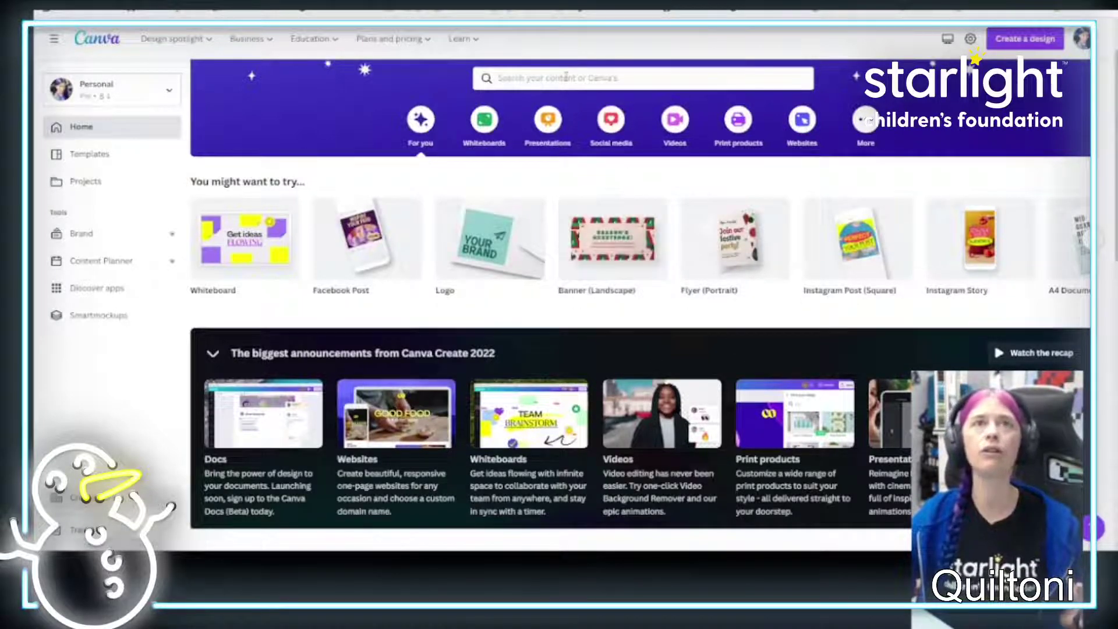
pyautogui.click(566, 77)
pyautogui.write('Instagram')
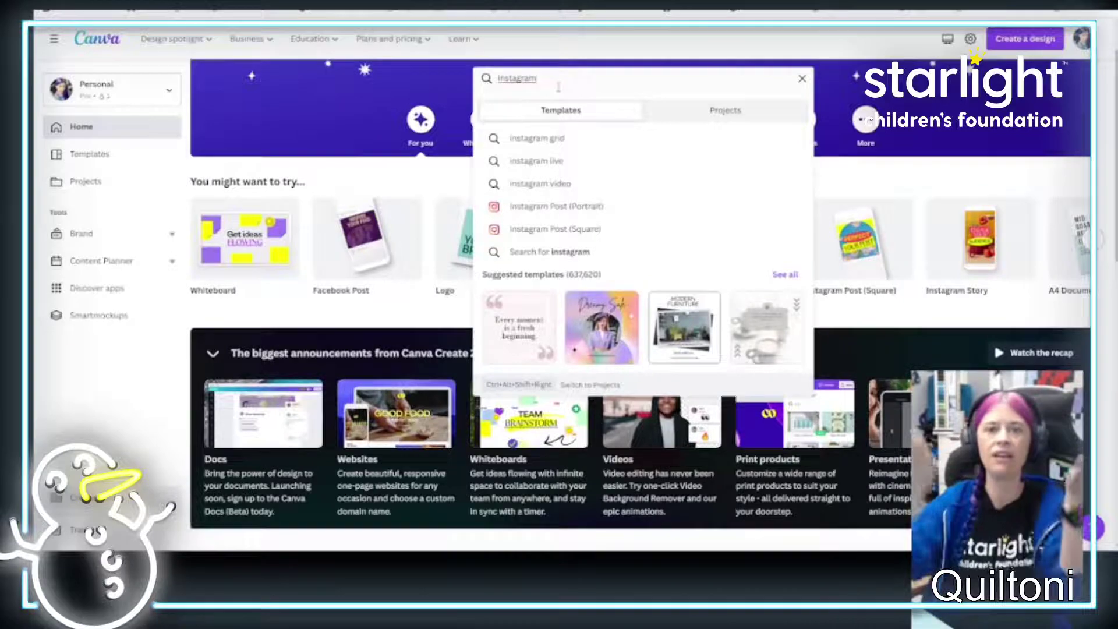
# - Change the template search to "facebook banner" and open the suggested "fall facebook banner" results
pyautogui.moveTo(552, 81); pyautogui.dragTo(465, 77)
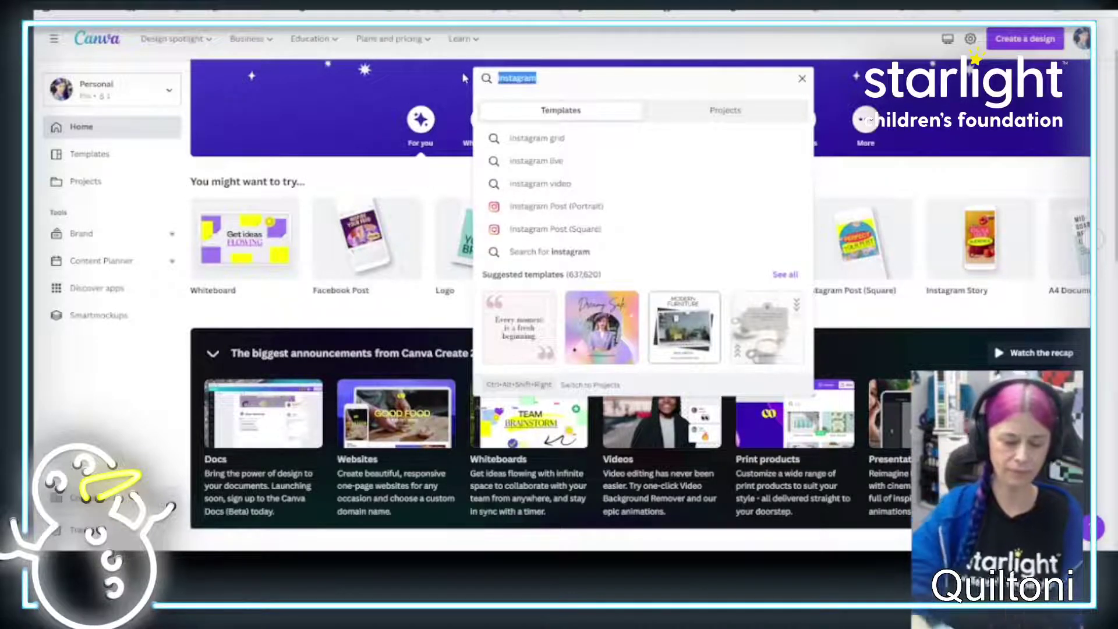
pyautogui.write('facebook')
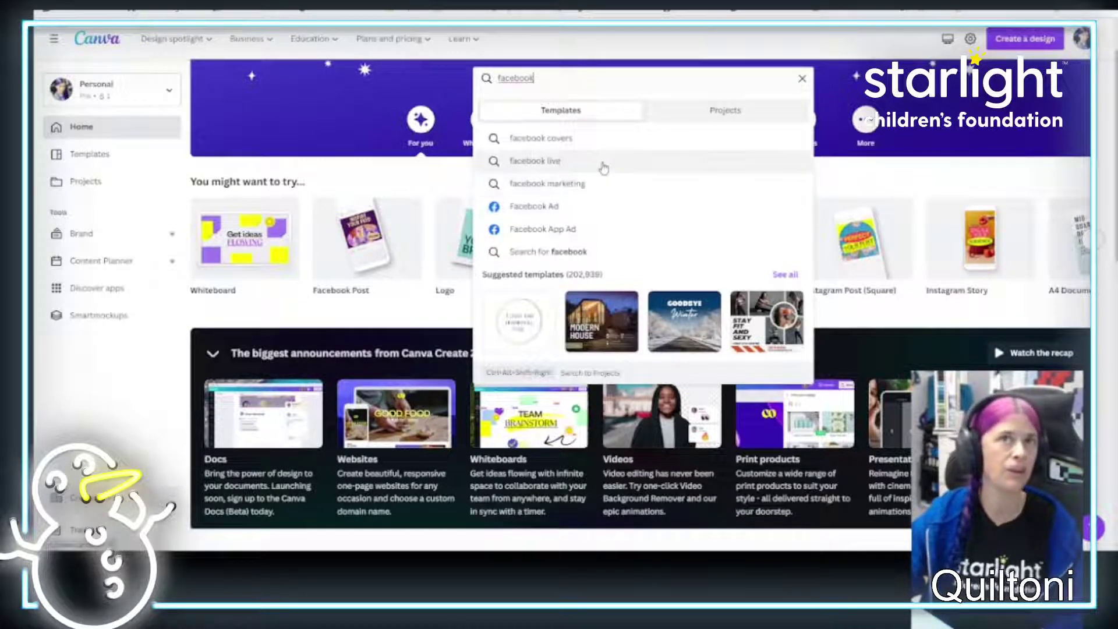
pyautogui.write('banne')
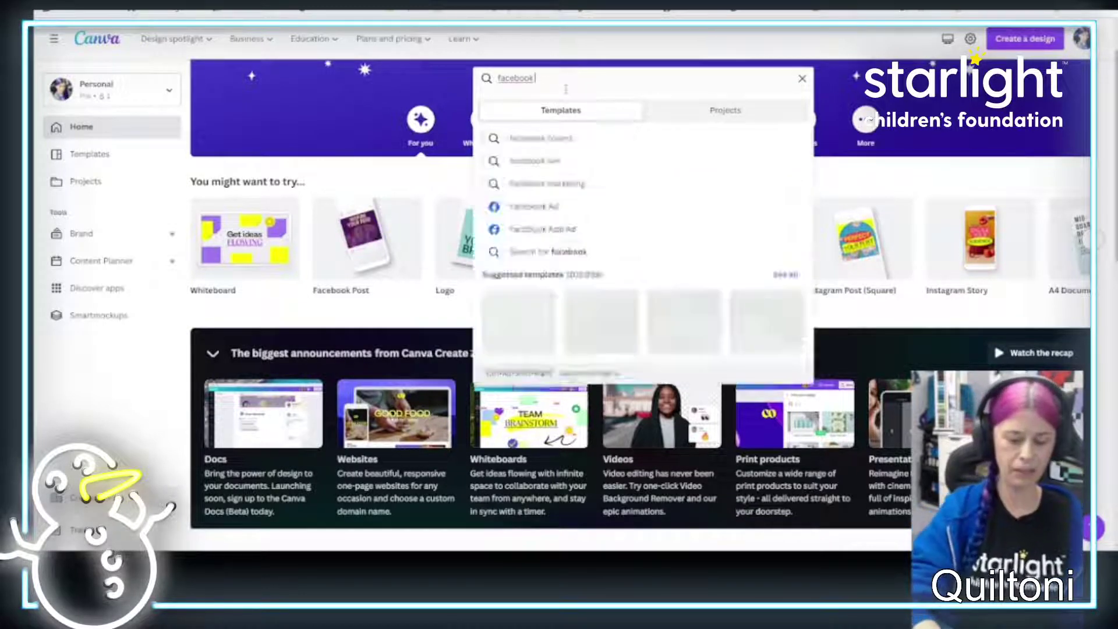
pyautogui.write('r')
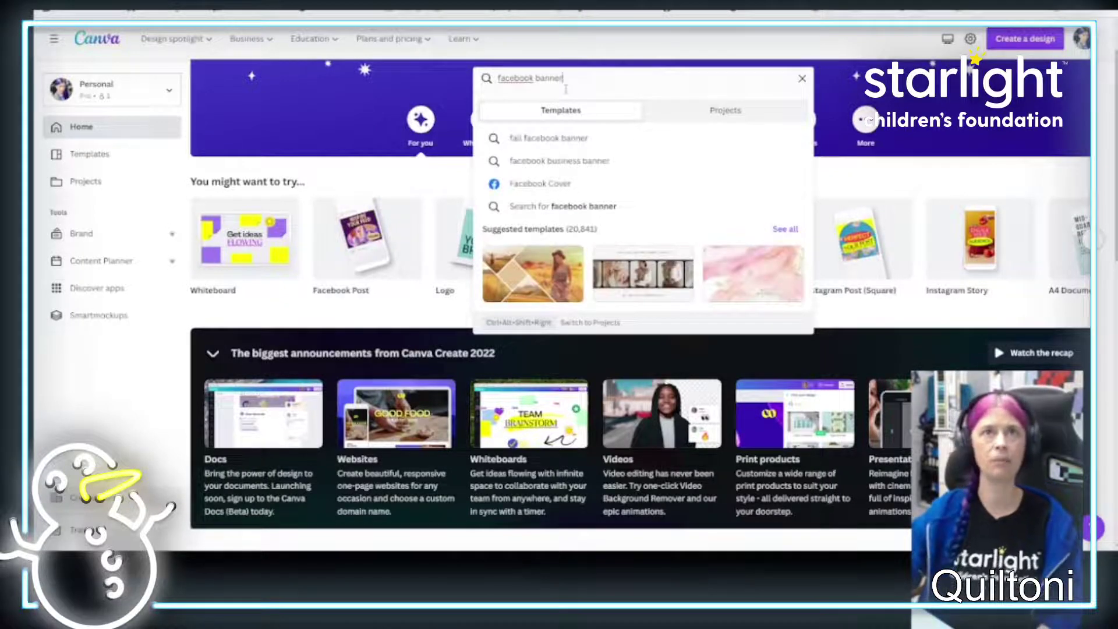
pyautogui.click(619, 147)
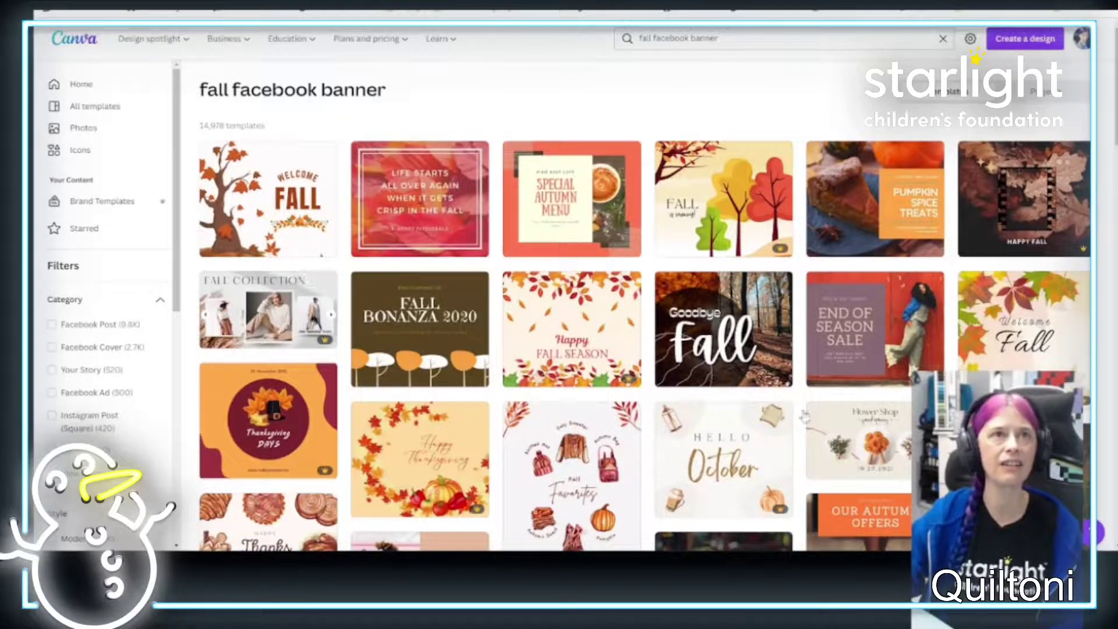
# - View the Facebook Cover templates, including the blank cover option, and return to the home page
pyautogui.click(752, 38)
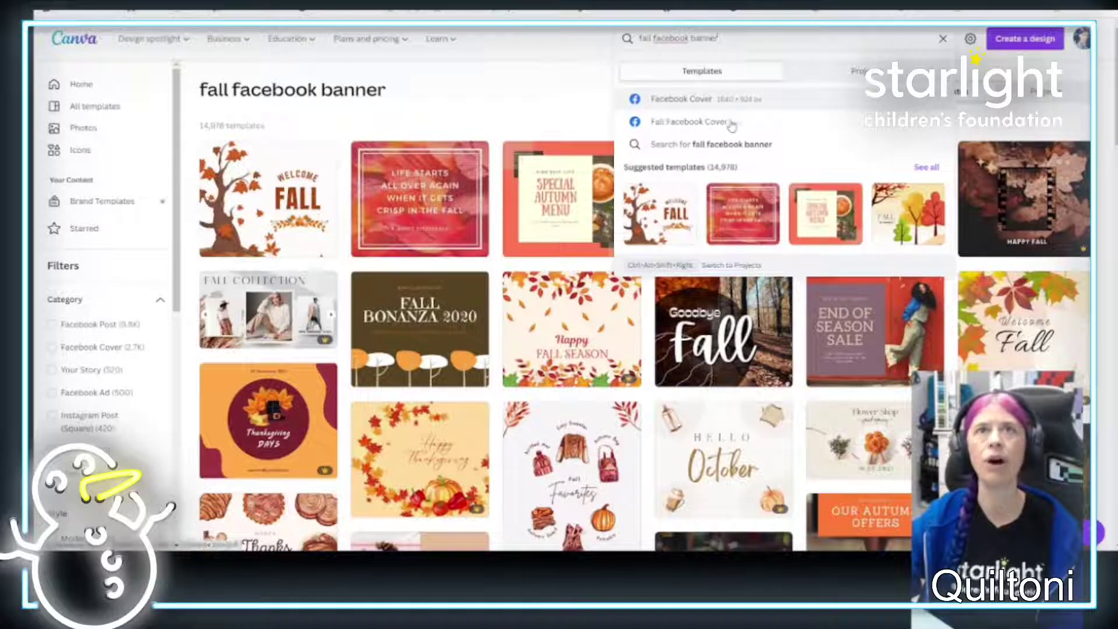
pyautogui.click(707, 104)
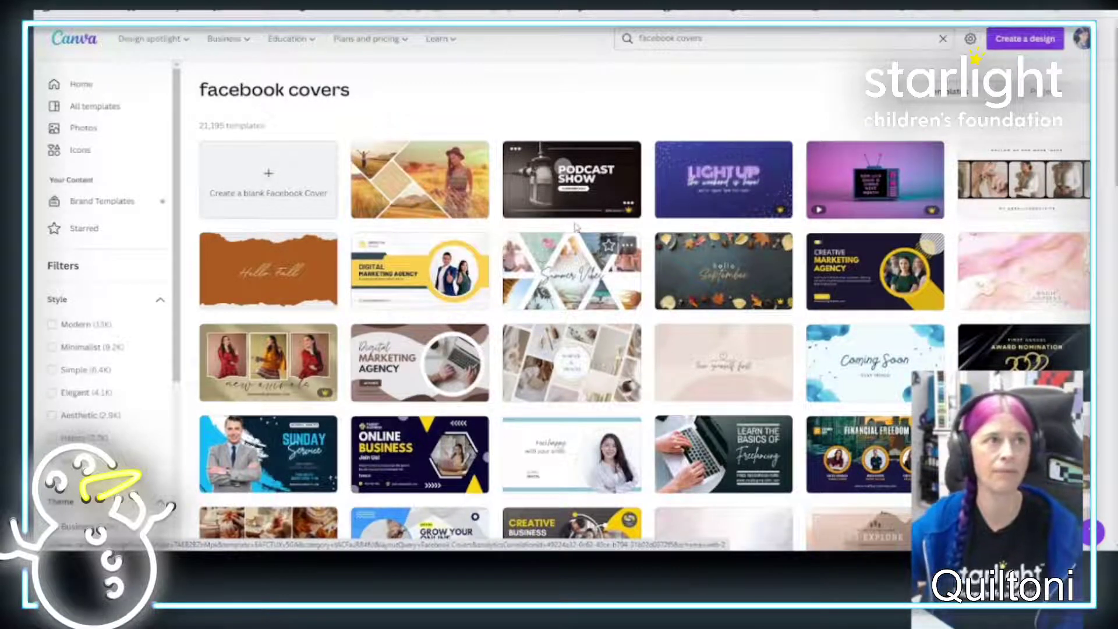
pyautogui.click(98, 88)
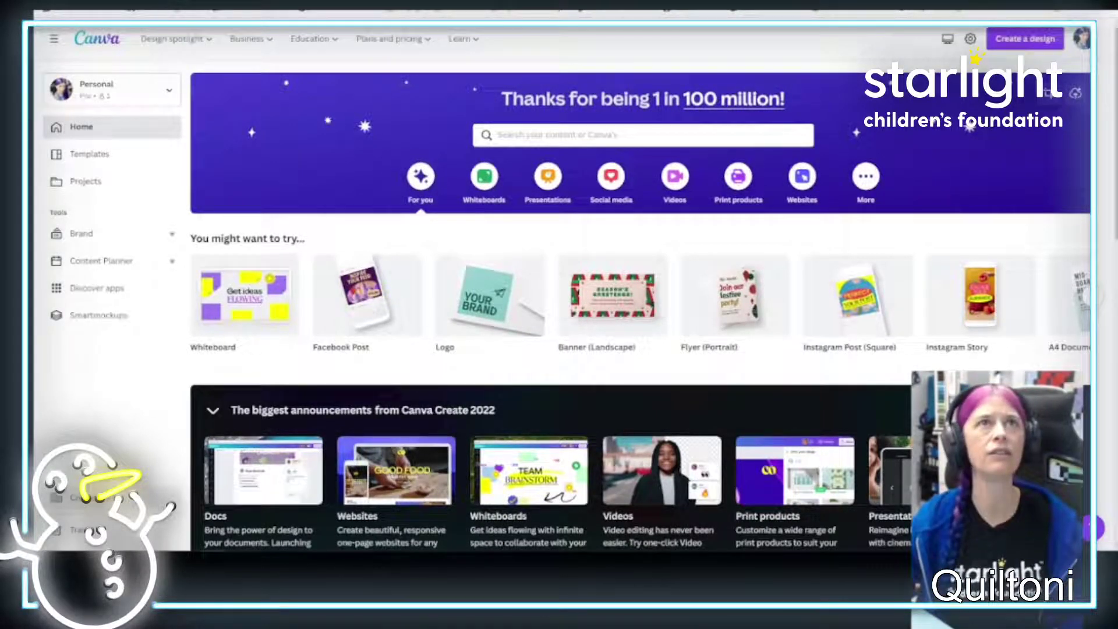
# - Create a blank Flyer (Portrait) design from the home page suggestions
pyautogui.hotkey('ctrl', 'Tab')
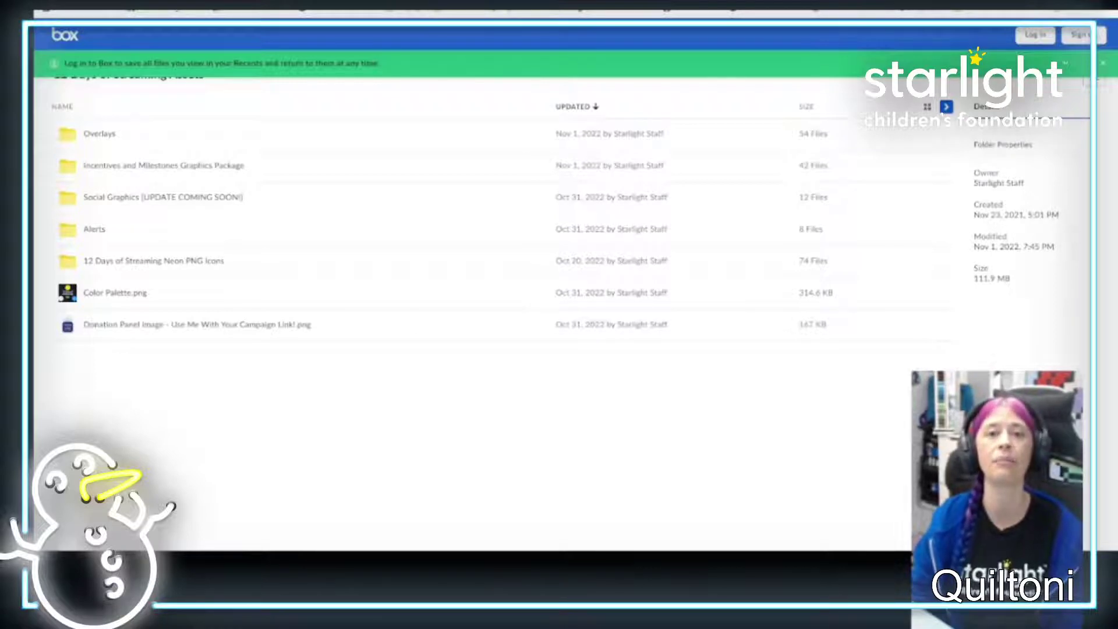
pyautogui.hotkey('ctrl', 'Tab')
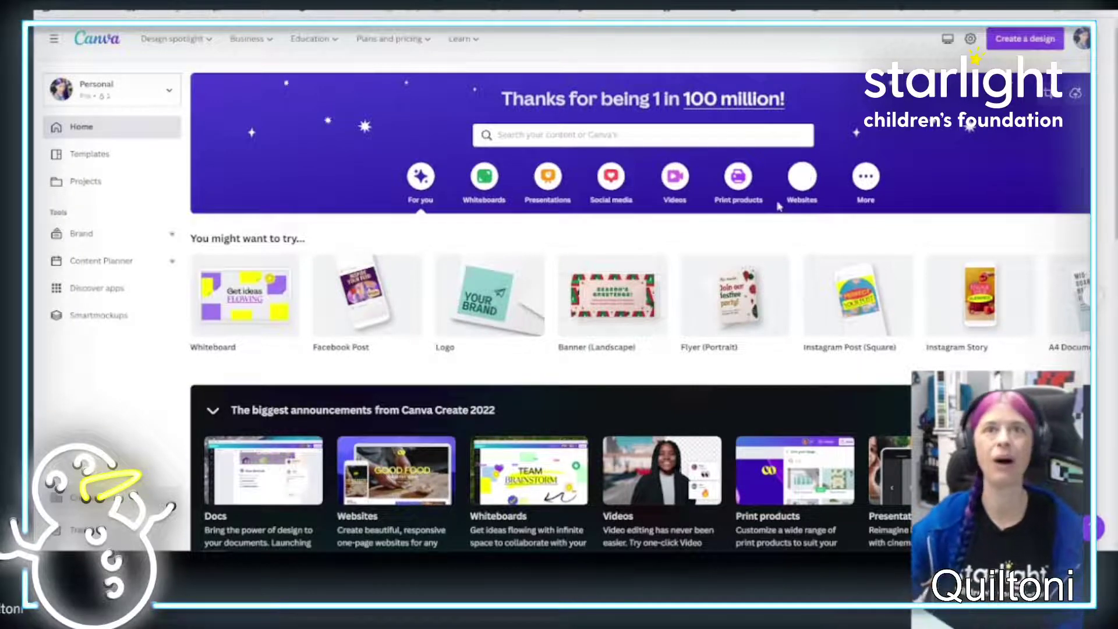
pyautogui.moveTo(741, 290)
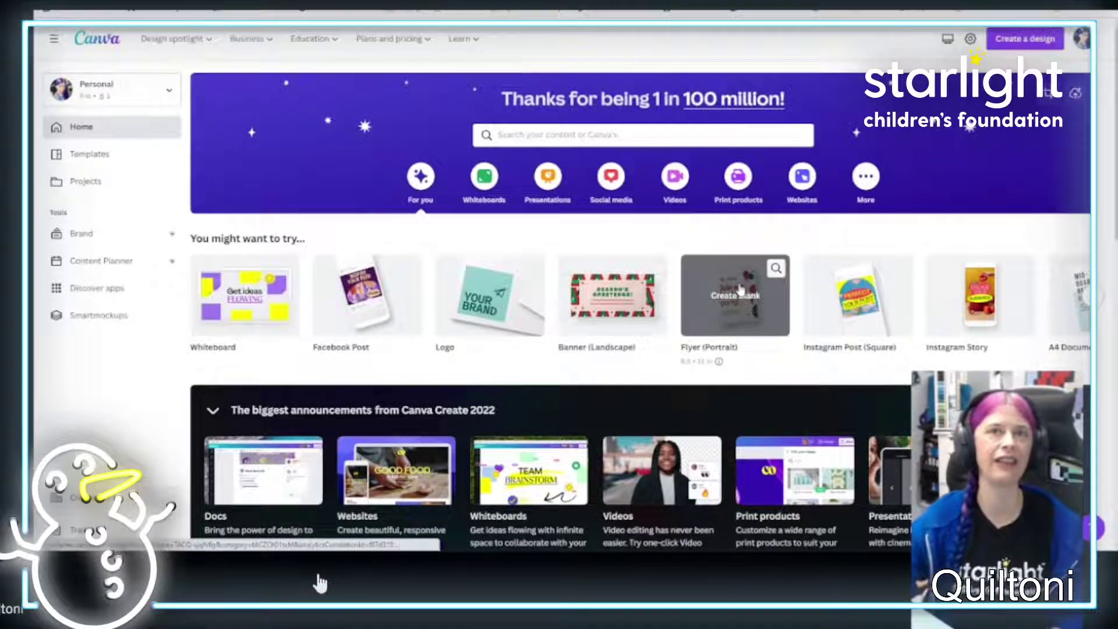
pyautogui.click(737, 293)
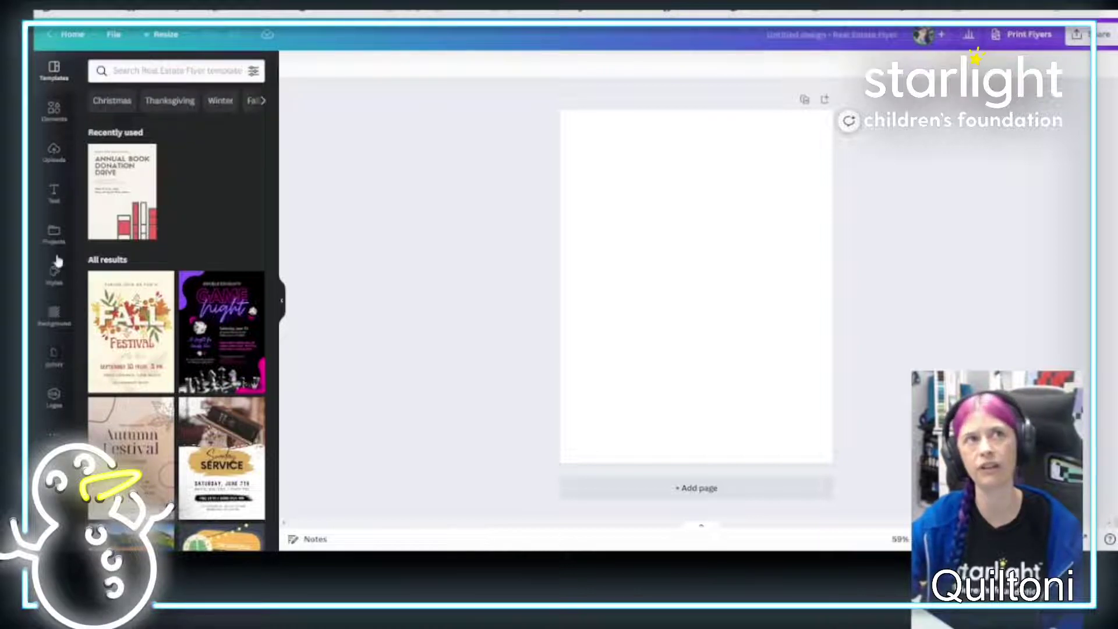
# - Browse the element library, add the teal-bearded Santa sticker to the blank flyer, and delete it
pyautogui.click(54, 112)
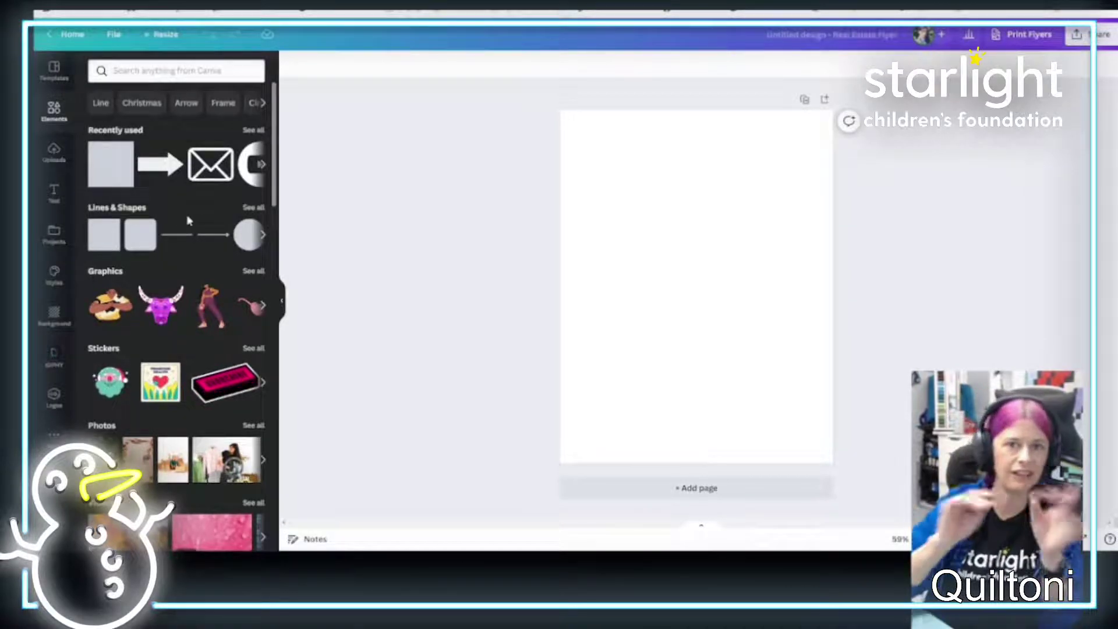
pyautogui.scroll(-7, 232, 341)
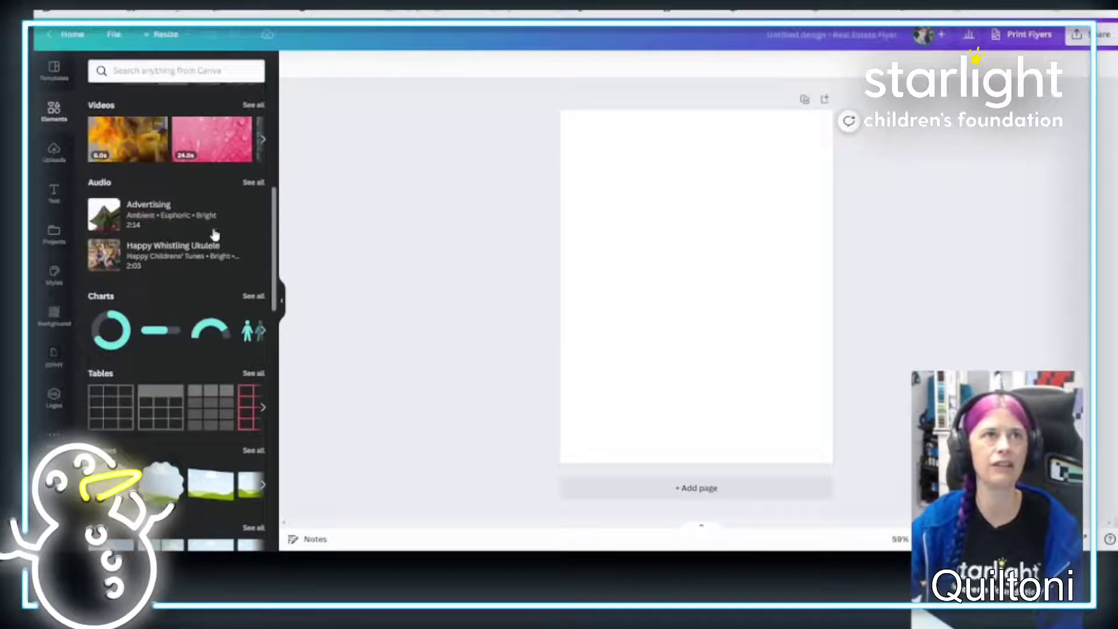
pyautogui.scroll(7, 214, 234)
pyautogui.click(114, 212)
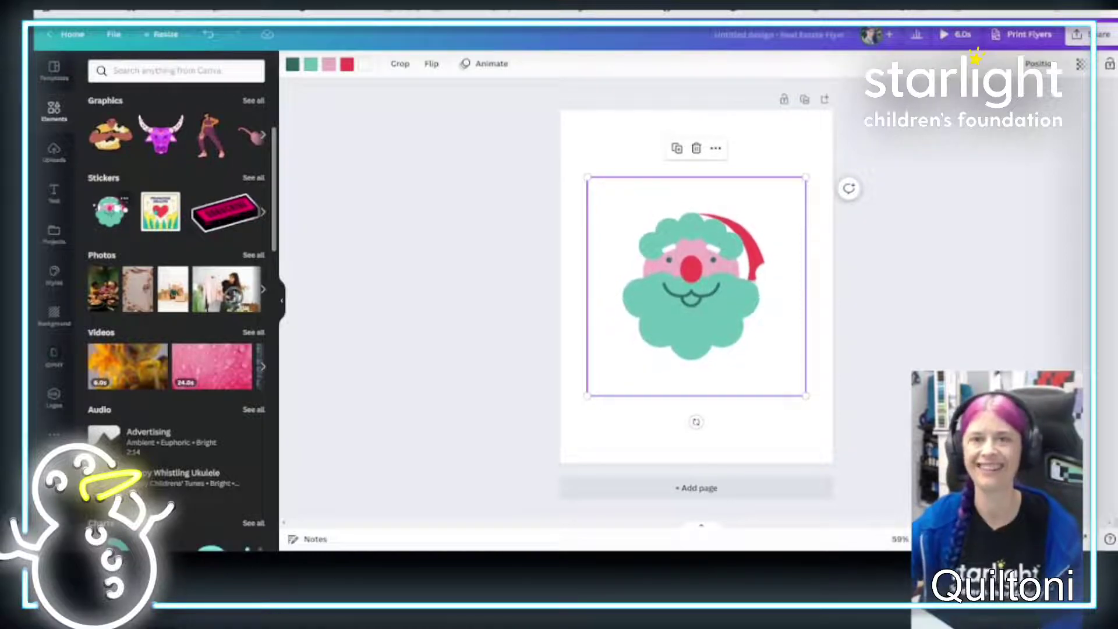
pyautogui.click(697, 147)
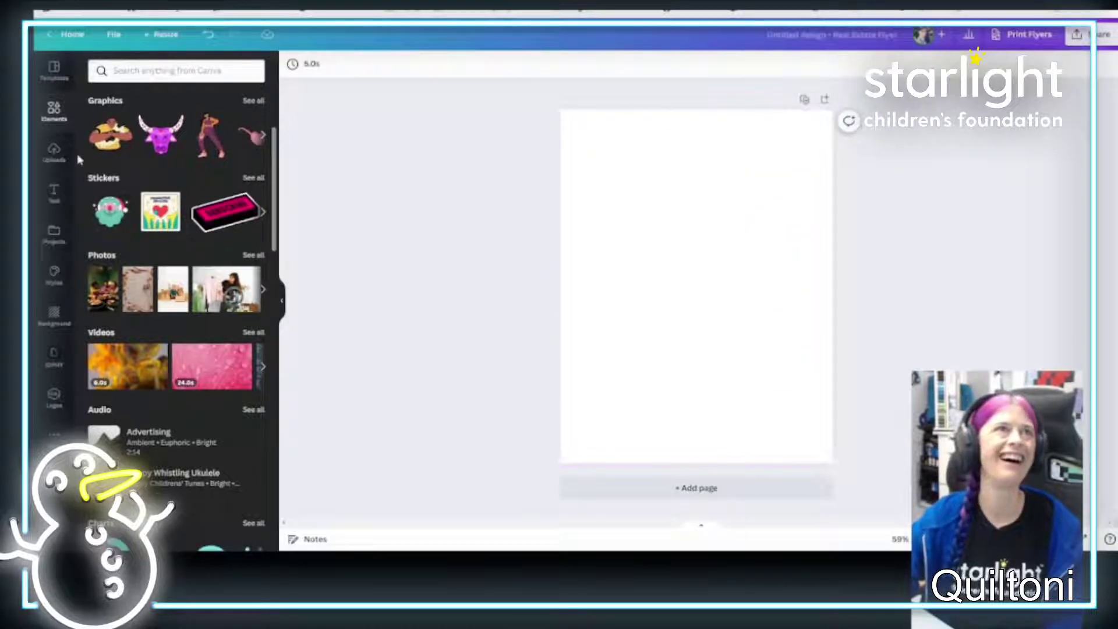
# - Review the uploaded images, the text presets, the saved projects, and the style palettes and font sets
pyautogui.click(53, 154)
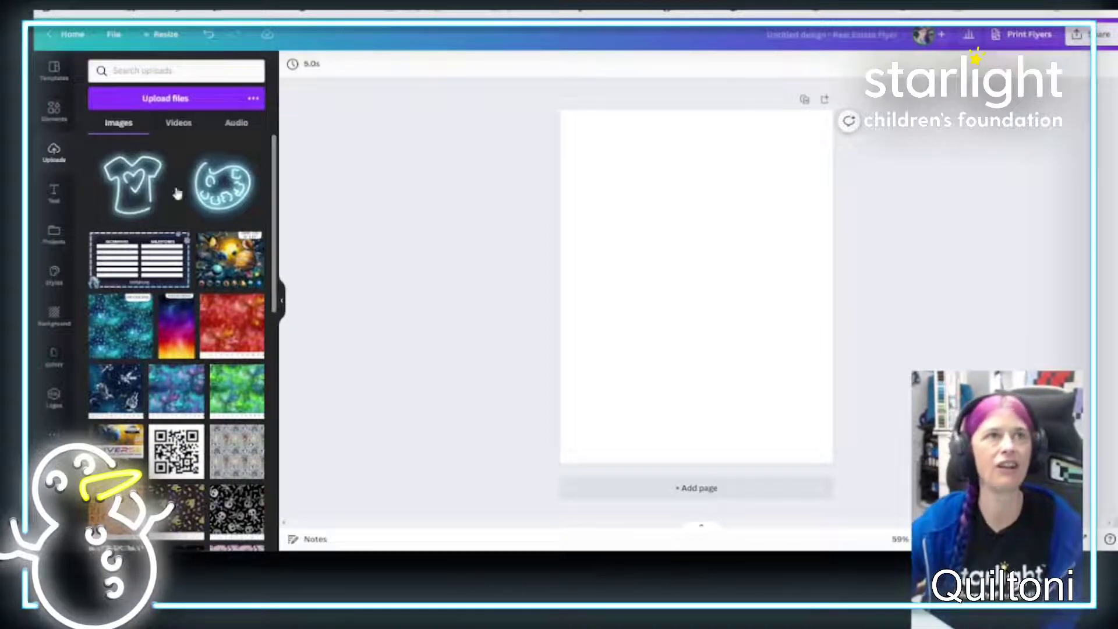
pyautogui.click(58, 197)
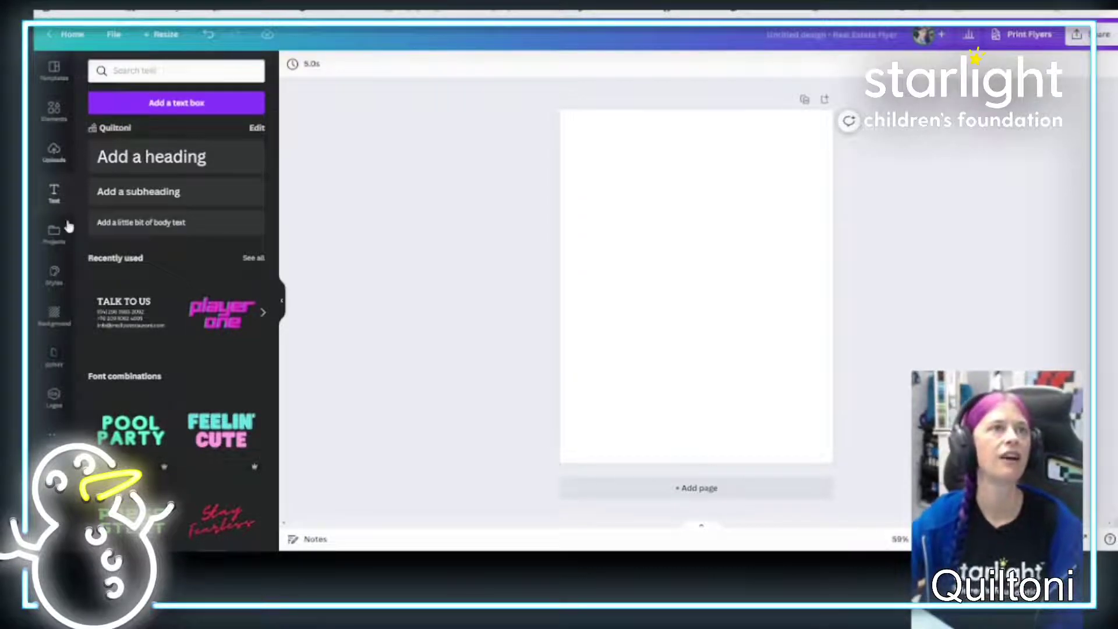
pyautogui.click(53, 234)
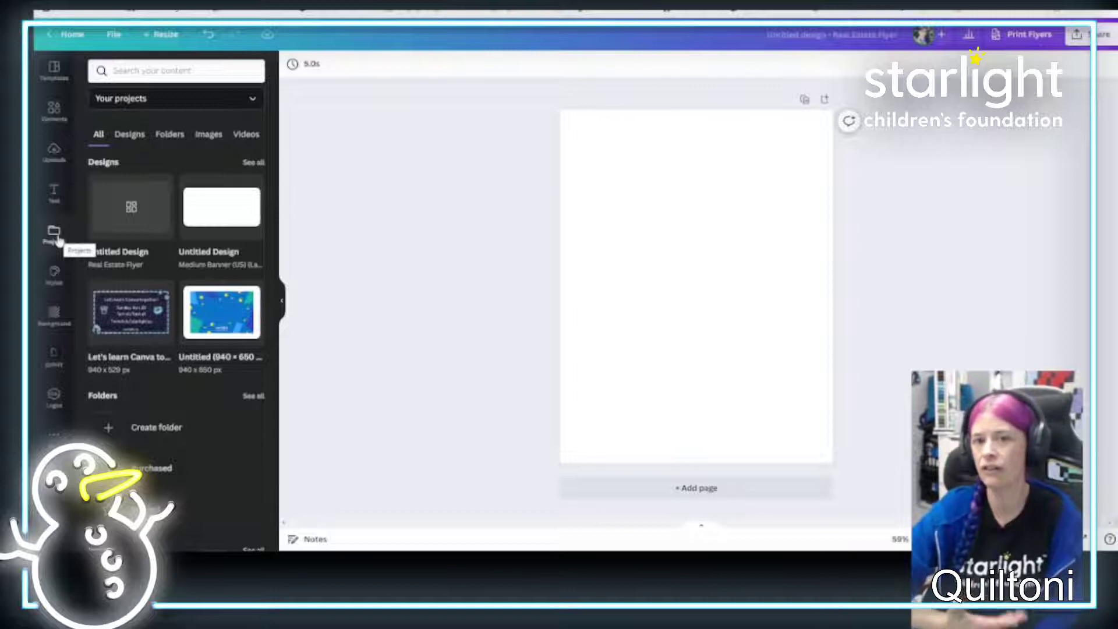
pyautogui.click(56, 275)
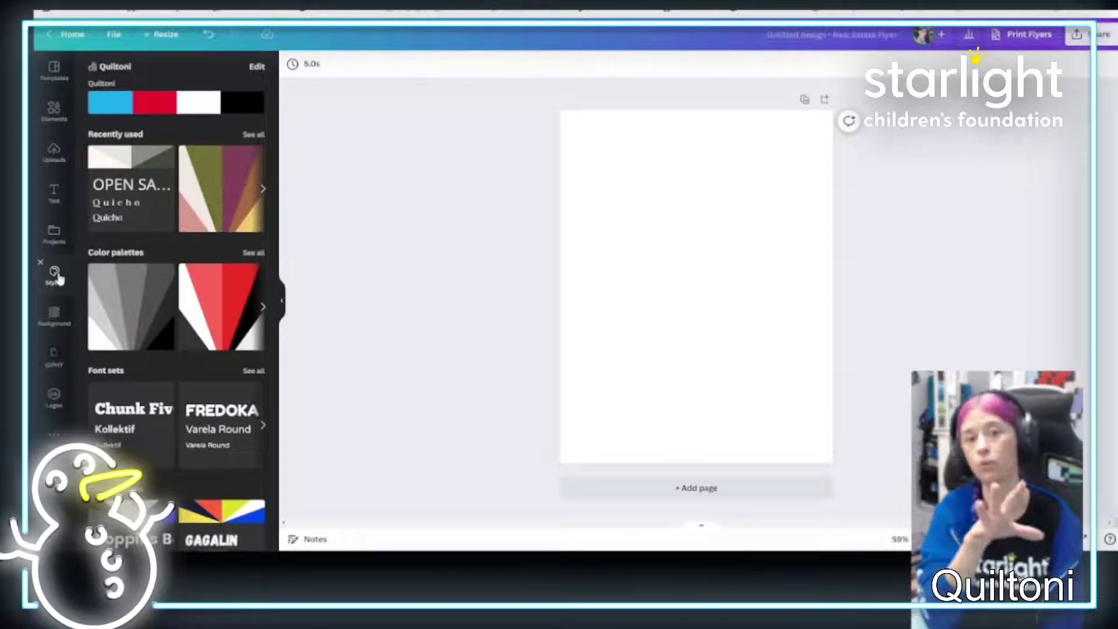
# - Try the magenta-to-teal gradient as the flyer's background and remove it from the page
pyautogui.click(55, 319)
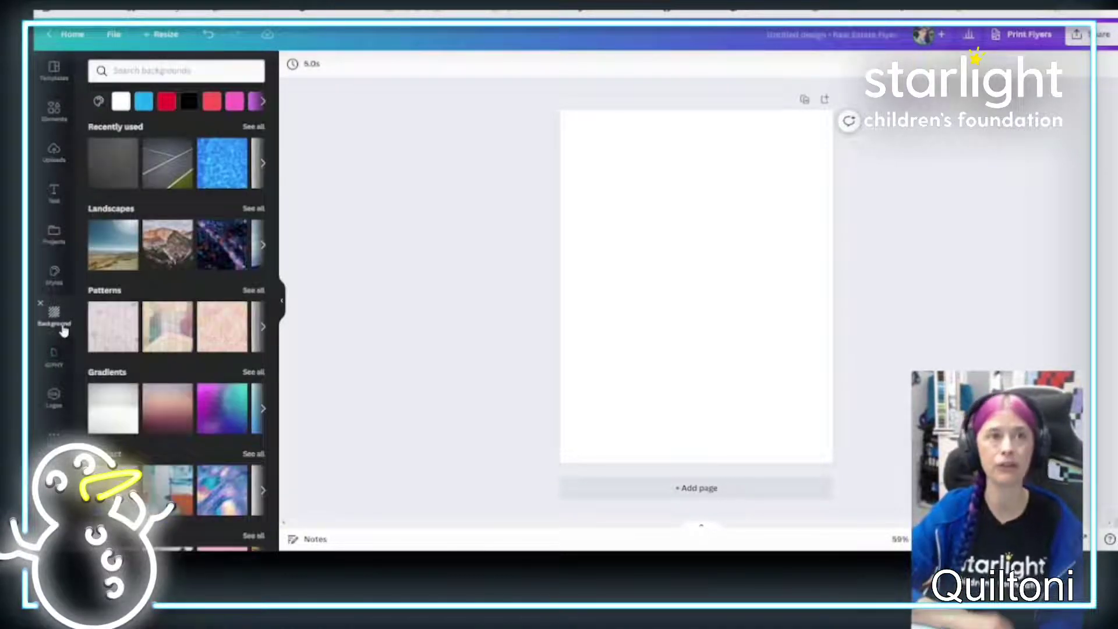
pyautogui.click(227, 406)
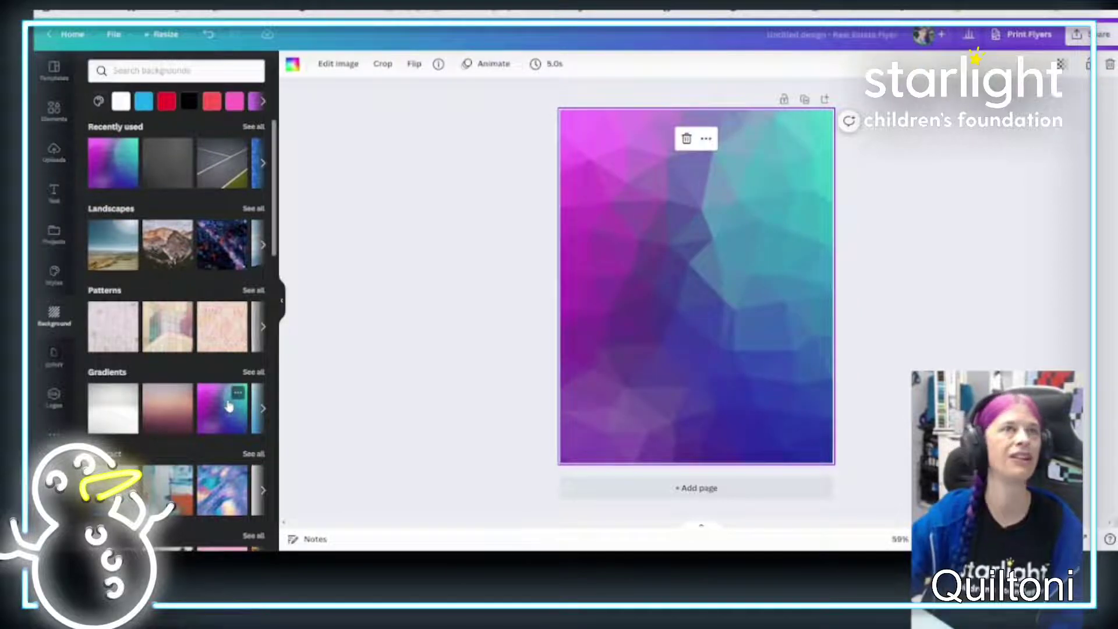
pyautogui.click(687, 138)
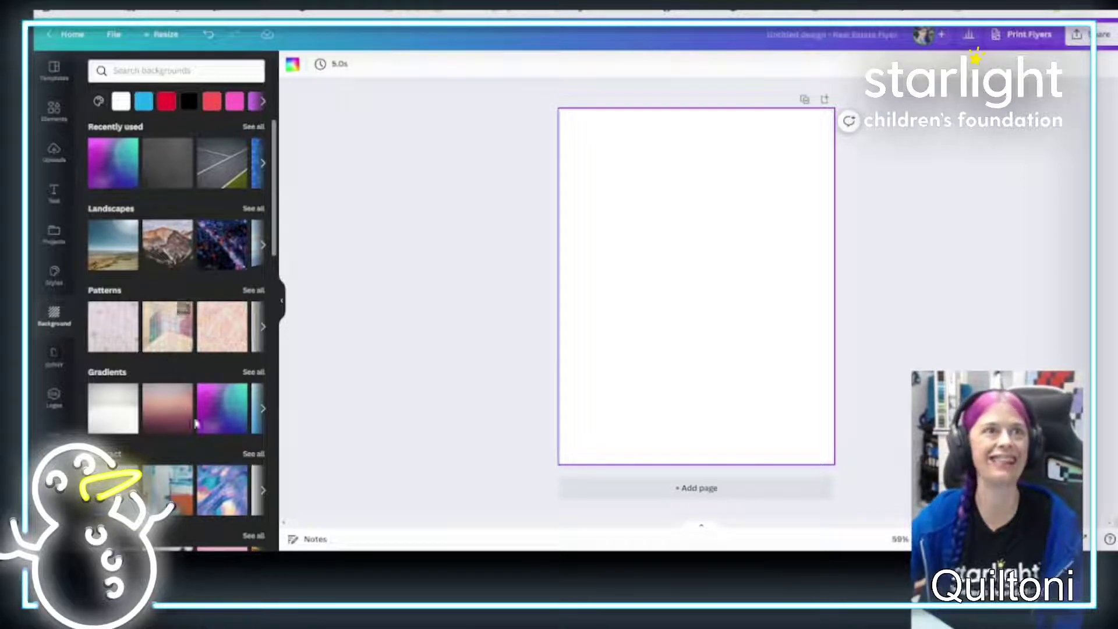
# - Try the grey-white and magenta-to-teal gradients as the flyer's background, and the red, black and white color palette on the page
pyautogui.click(120, 413)
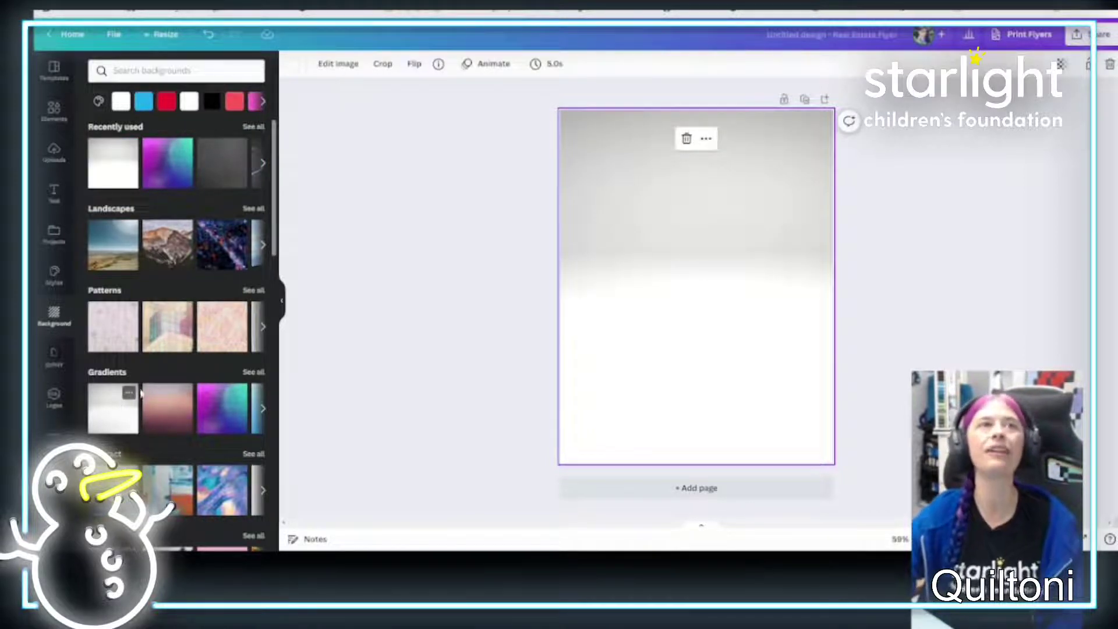
pyautogui.click(184, 148)
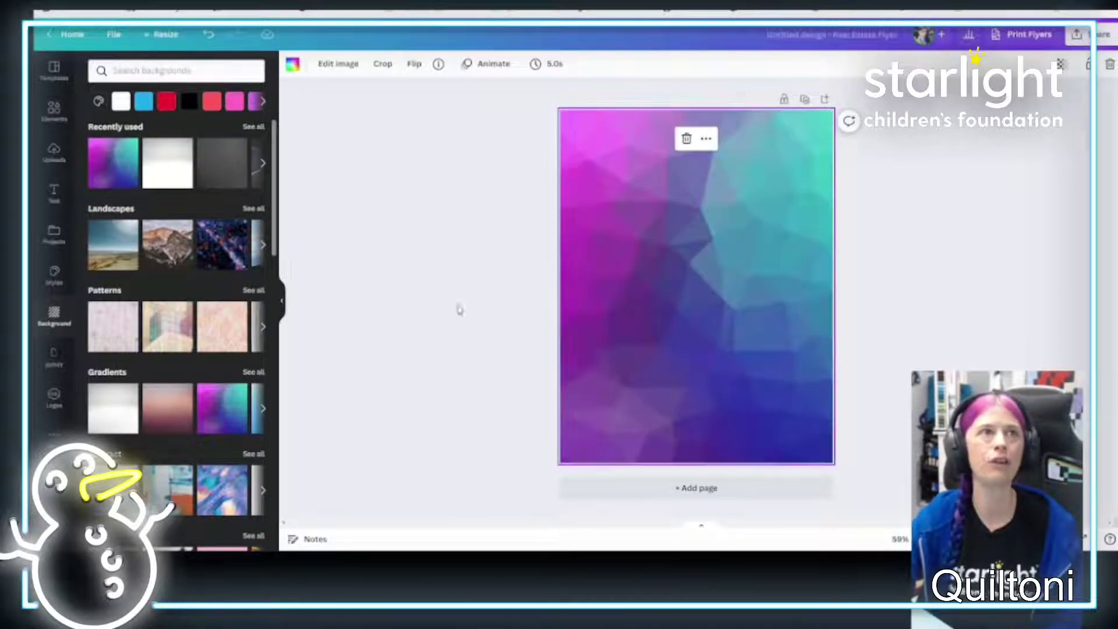
pyautogui.click(53, 278)
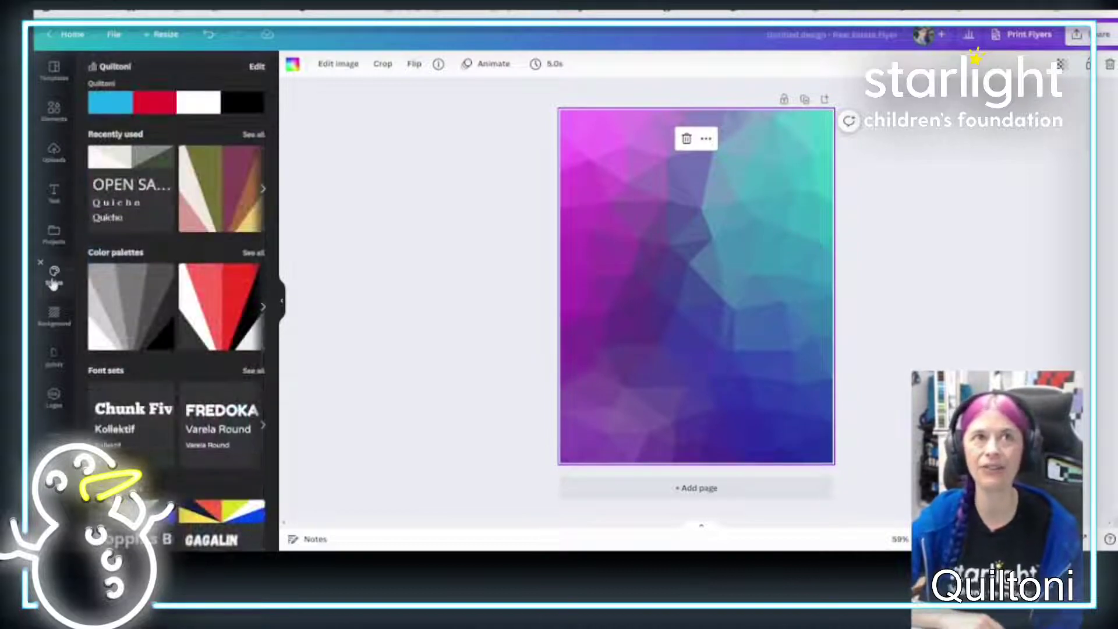
pyautogui.click(221, 294)
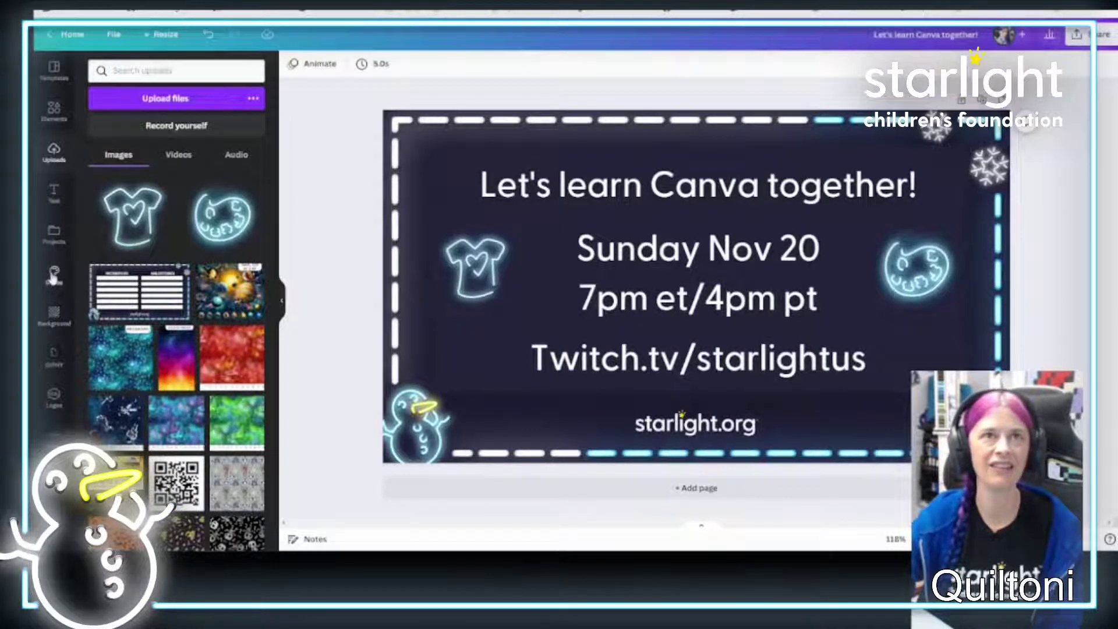
# - Try the red palette, the grey palette and the Gagalin style set on the "Let's learn Canva together!" design
pyautogui.click(53, 273)
pyautogui.click(221, 307)
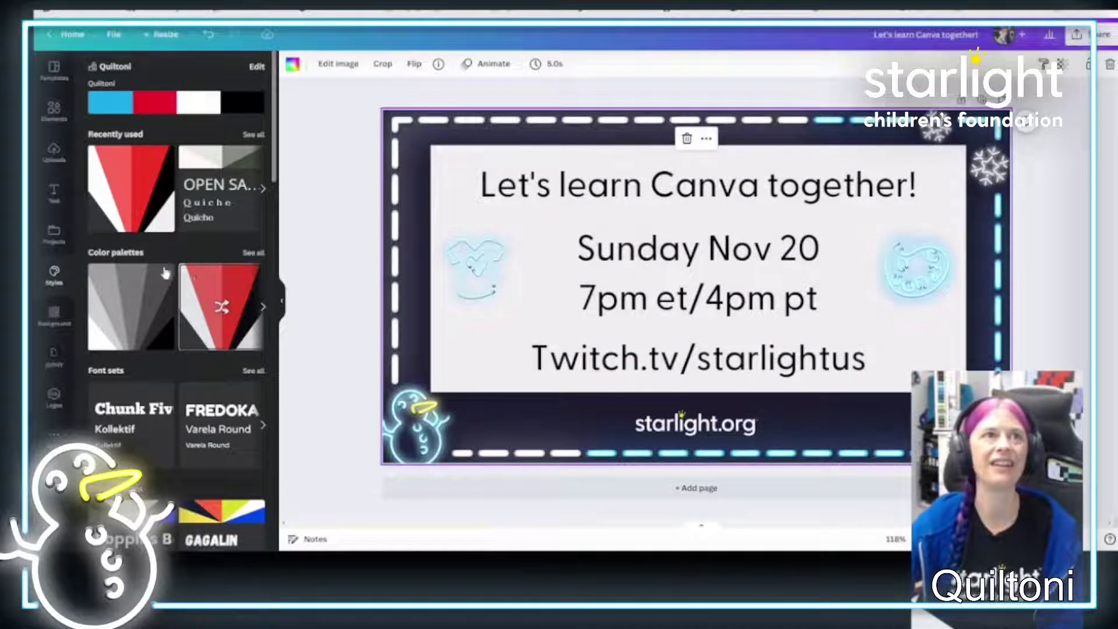
pyautogui.click(134, 306)
pyautogui.click(231, 520)
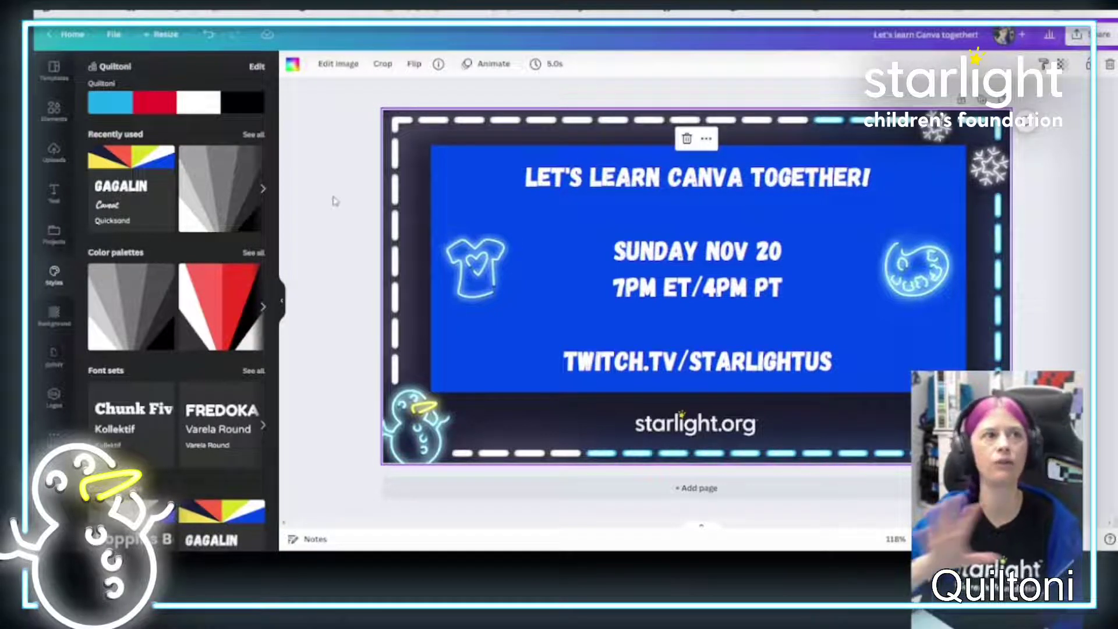
# - Undo the recent changes on the "Let's learn Canva together!" design and redo the last one undone
pyautogui.click(208, 39)
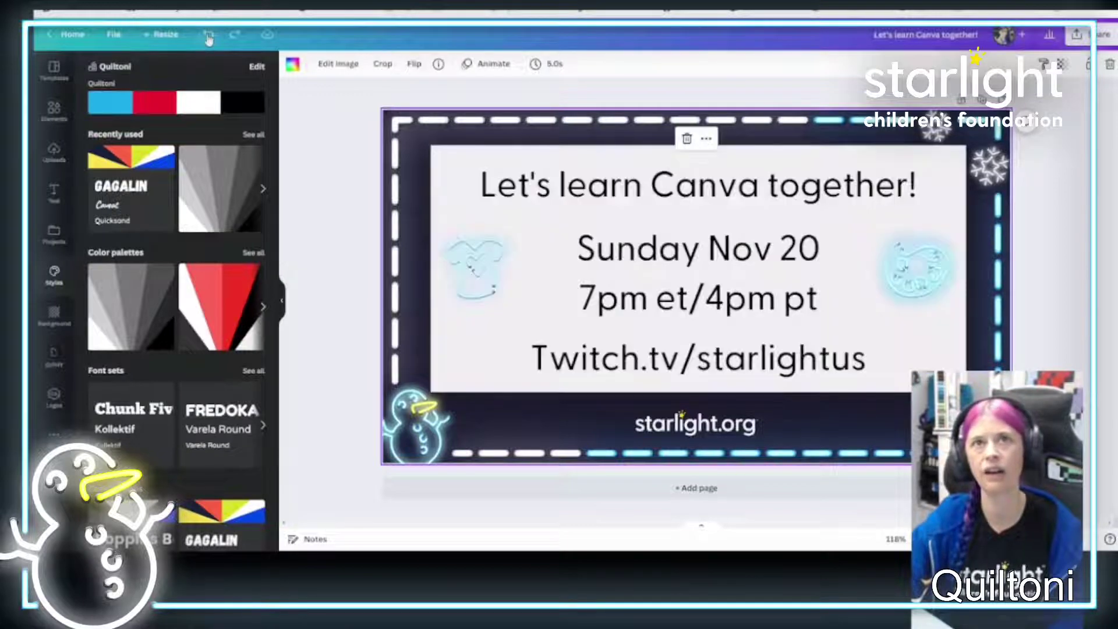
pyautogui.click(209, 38)
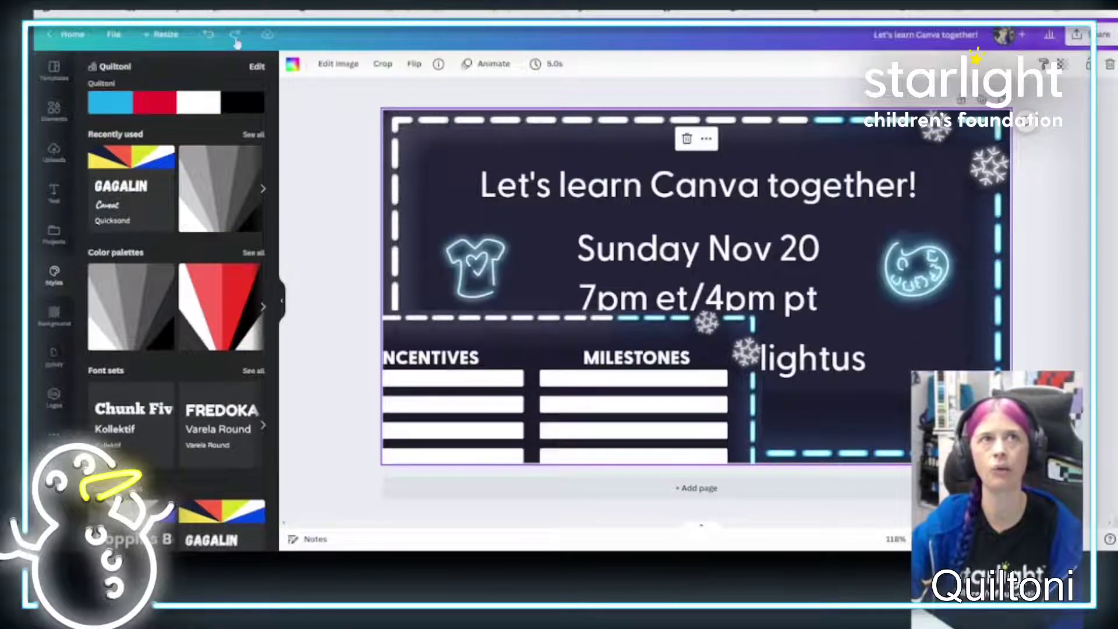
pyautogui.click(235, 37)
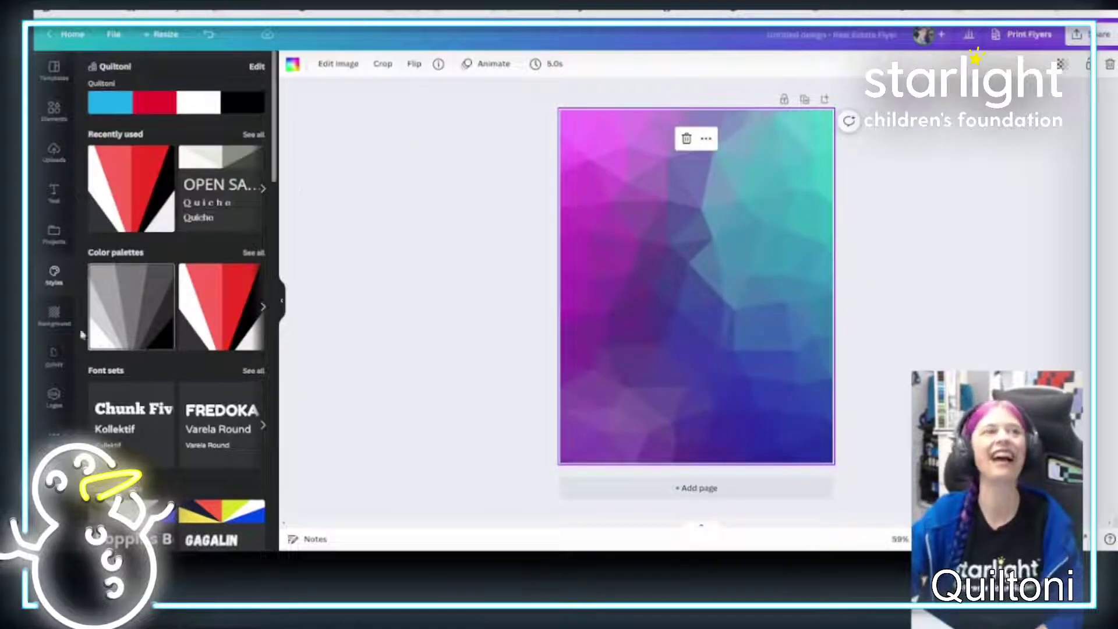
# - Review the available backgrounds, the GIPHY animations, the brand logos and the flyer templates
pyautogui.click(54, 316)
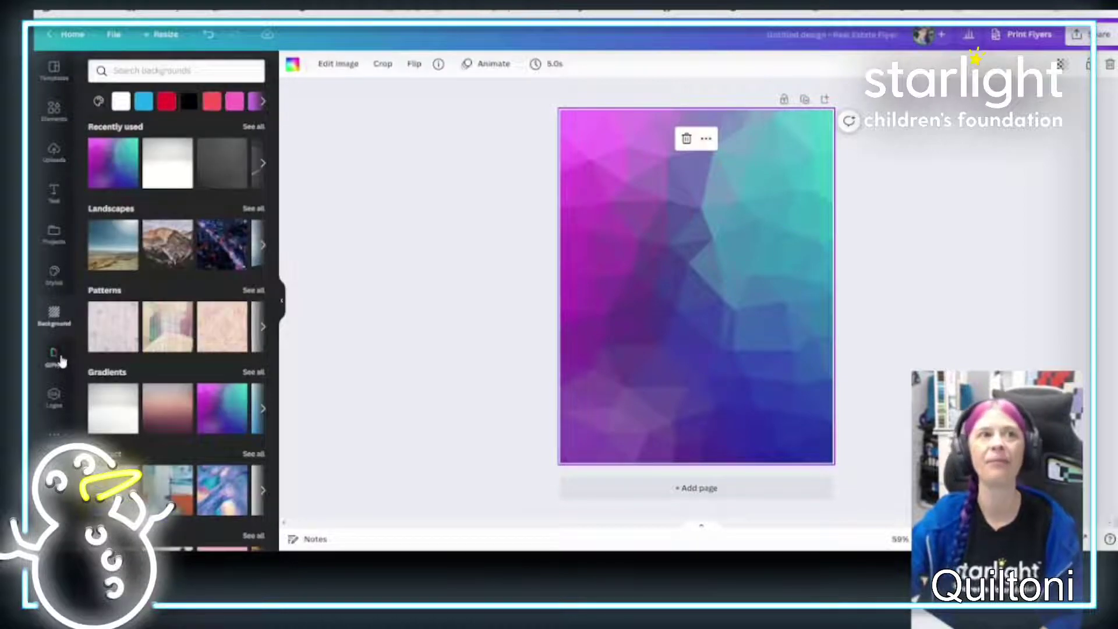
pyautogui.click(61, 360)
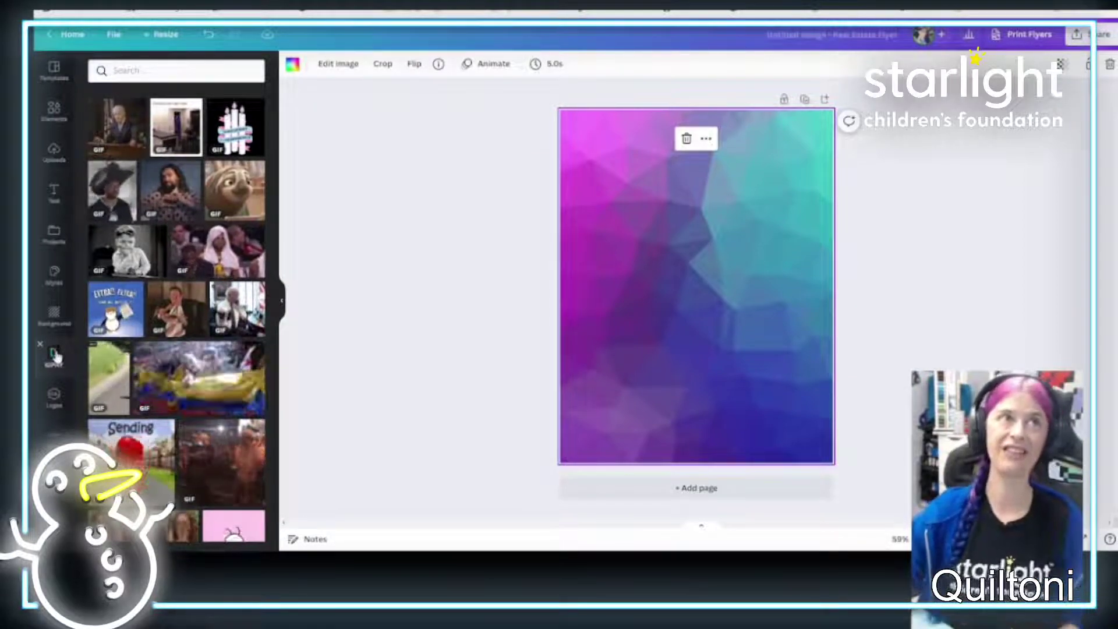
pyautogui.click(54, 397)
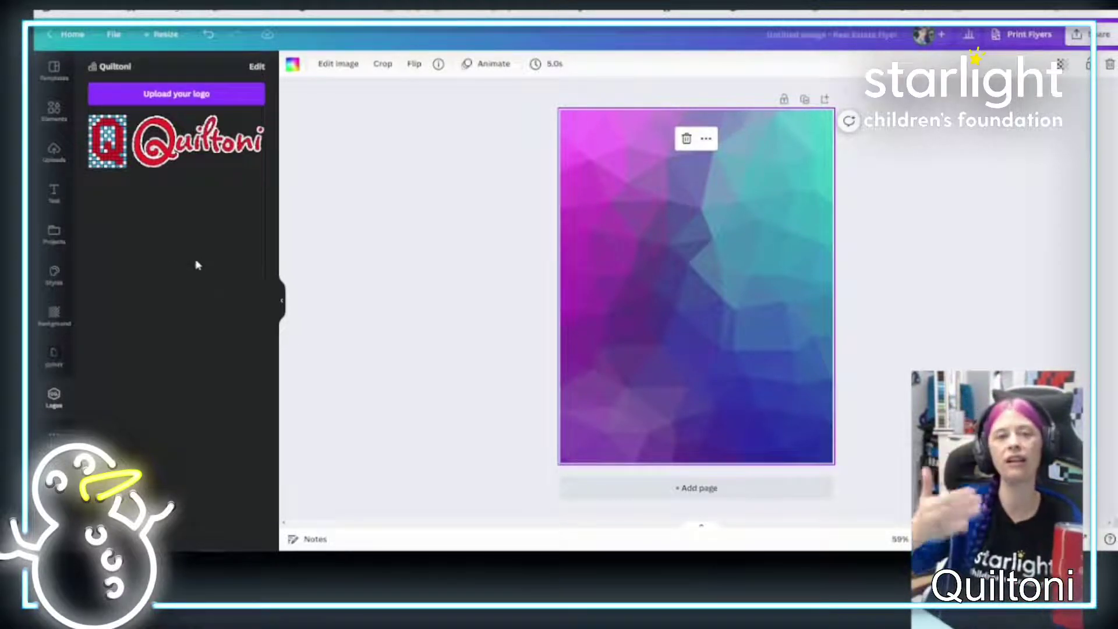
pyautogui.click(60, 82)
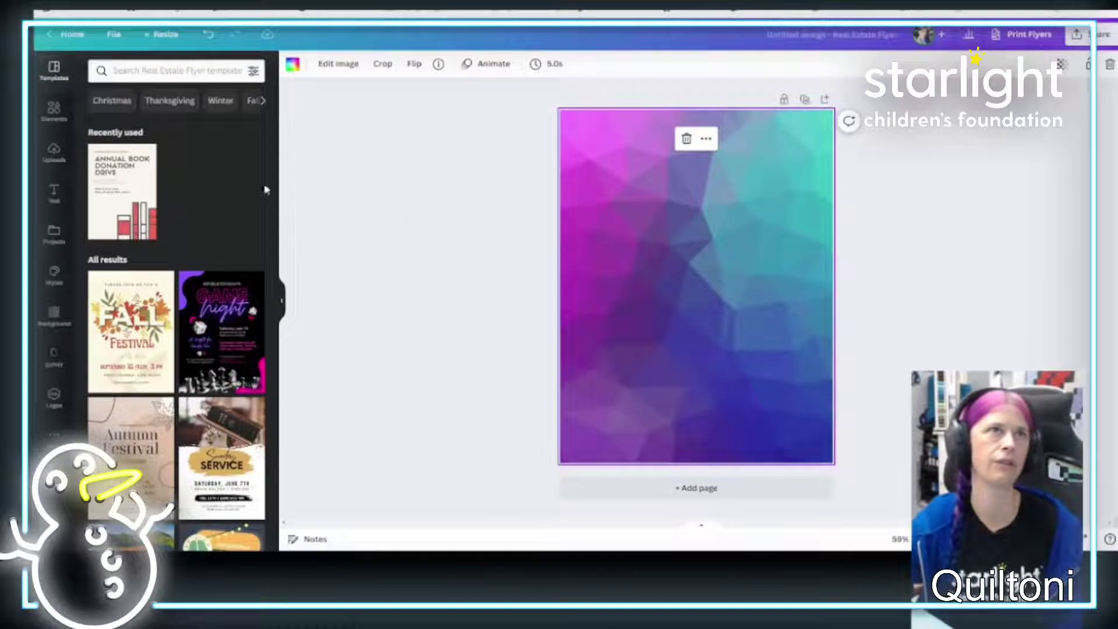
# - Remove the gradient background from the flyer and add the uploaded Incentives and Milestones graphic to the page
pyautogui.click(687, 139)
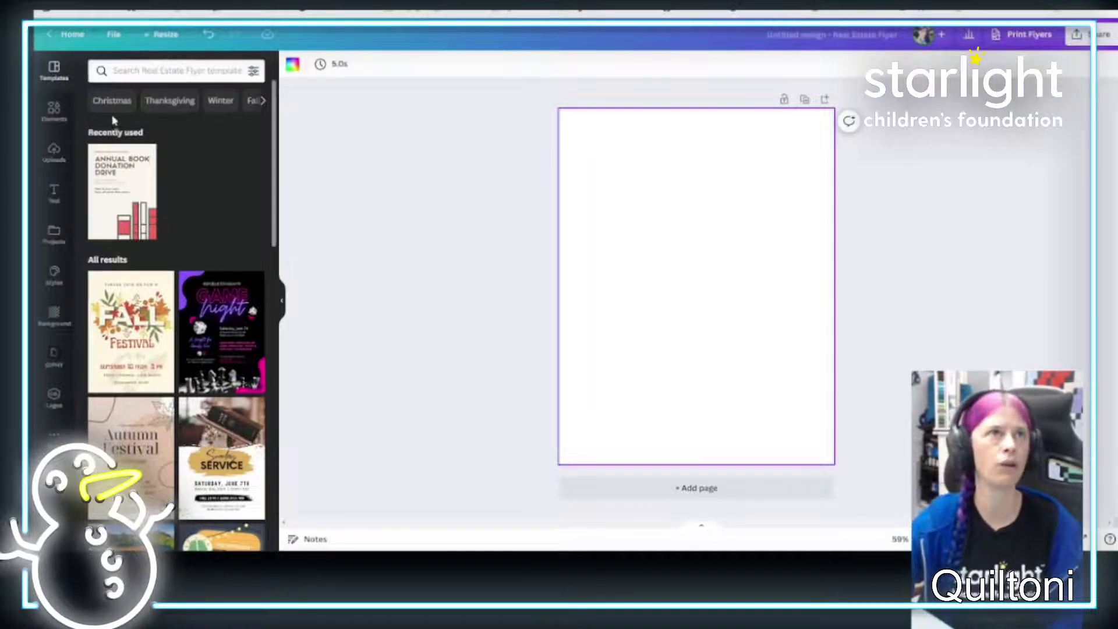
pyautogui.click(47, 150)
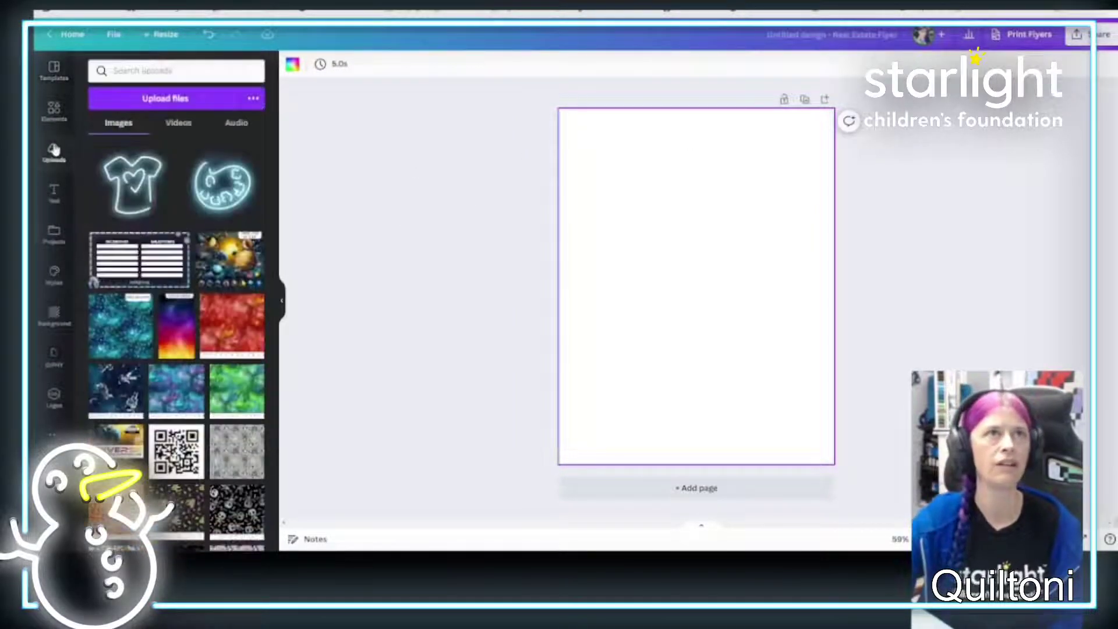
pyautogui.click(147, 267)
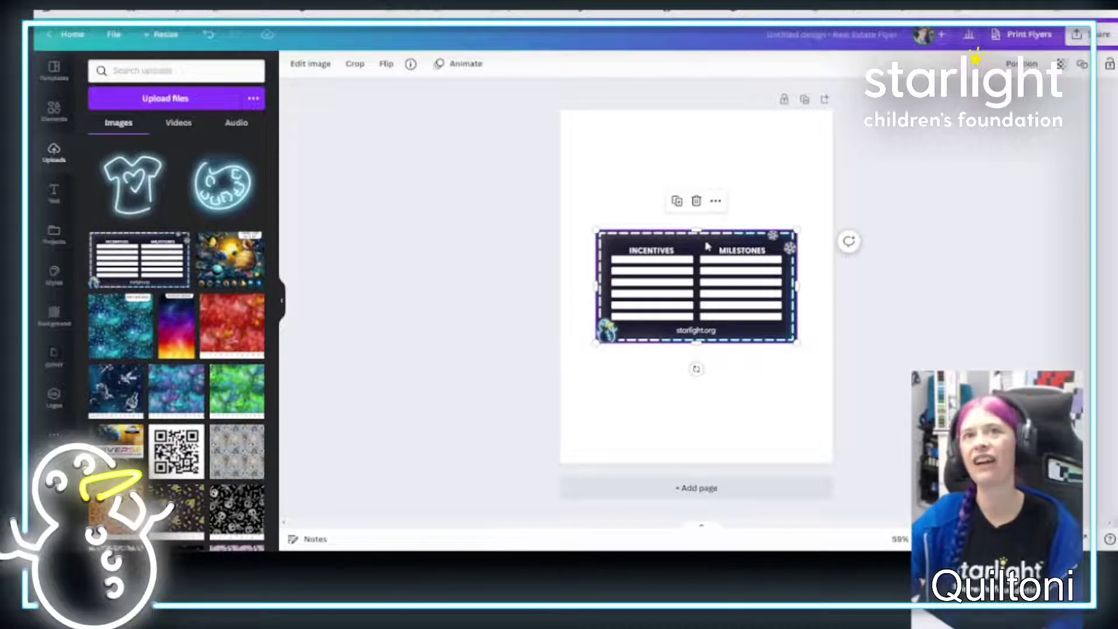
# - Look through the computer's files that can be uploaded, without uploading any
pyautogui.click(165, 100)
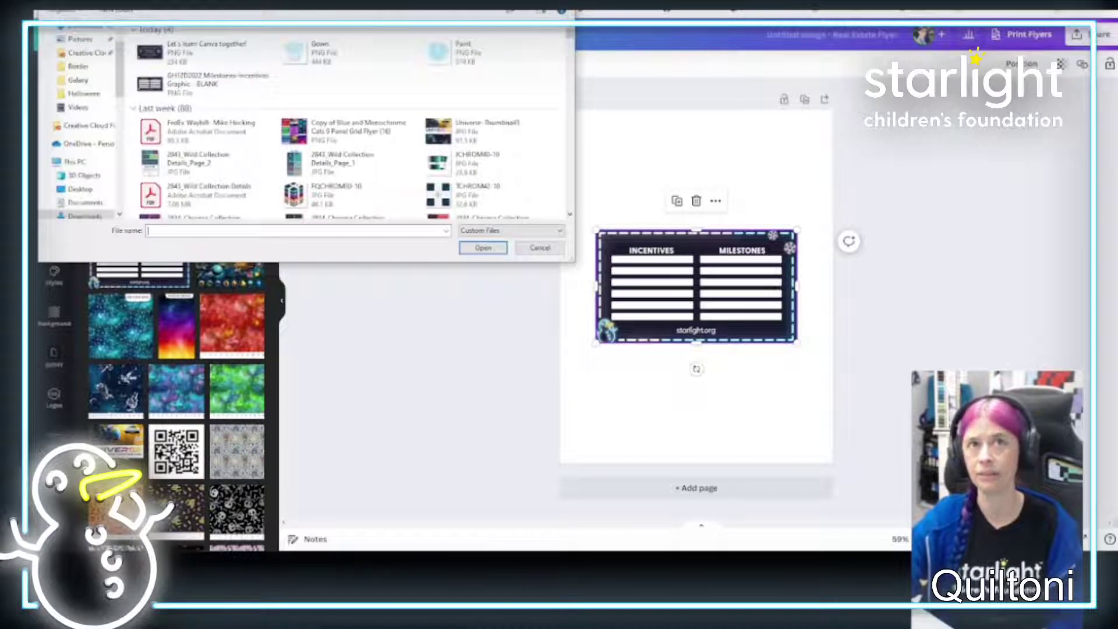
pyautogui.press('Escape')
pyautogui.click(166, 100)
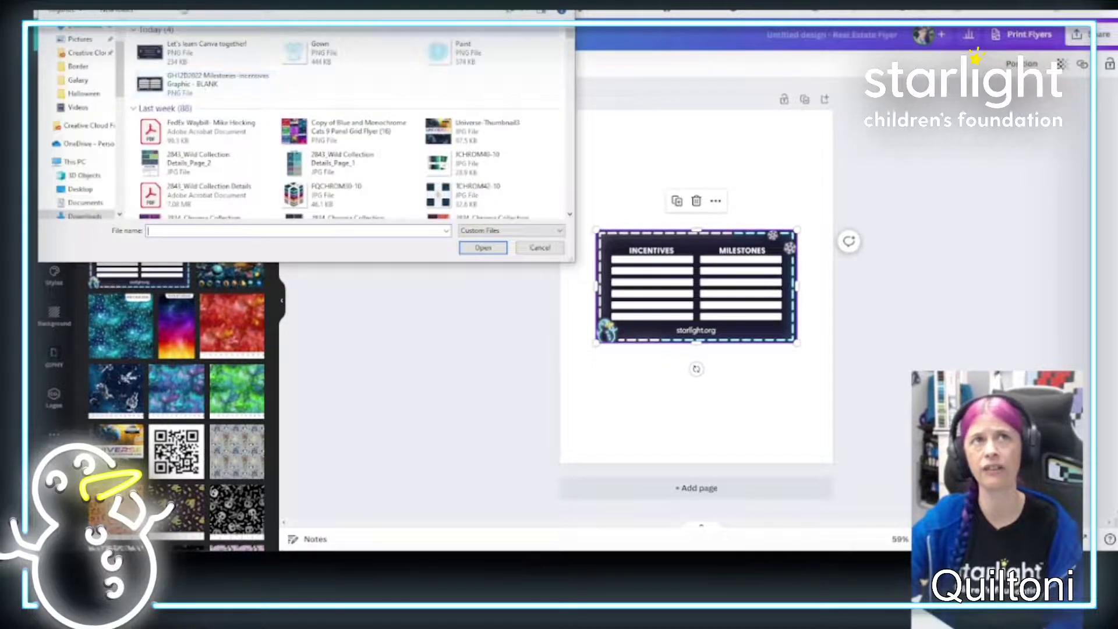
pyautogui.press('Escape')
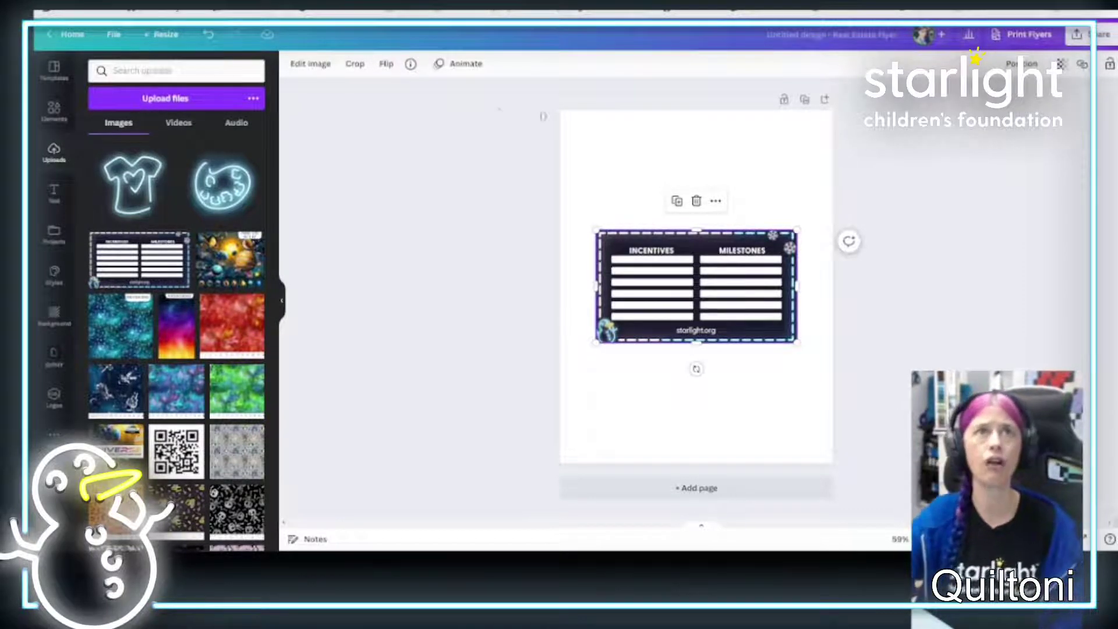
pyautogui.click(466, 219)
pyautogui.click(656, 252)
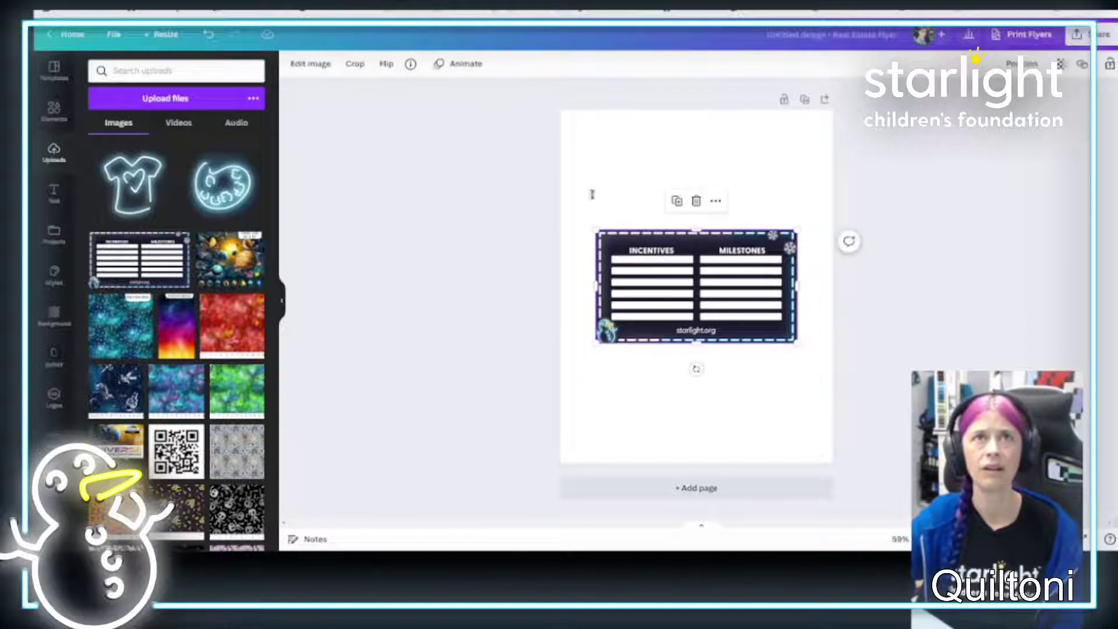
pyautogui.click(352, 65)
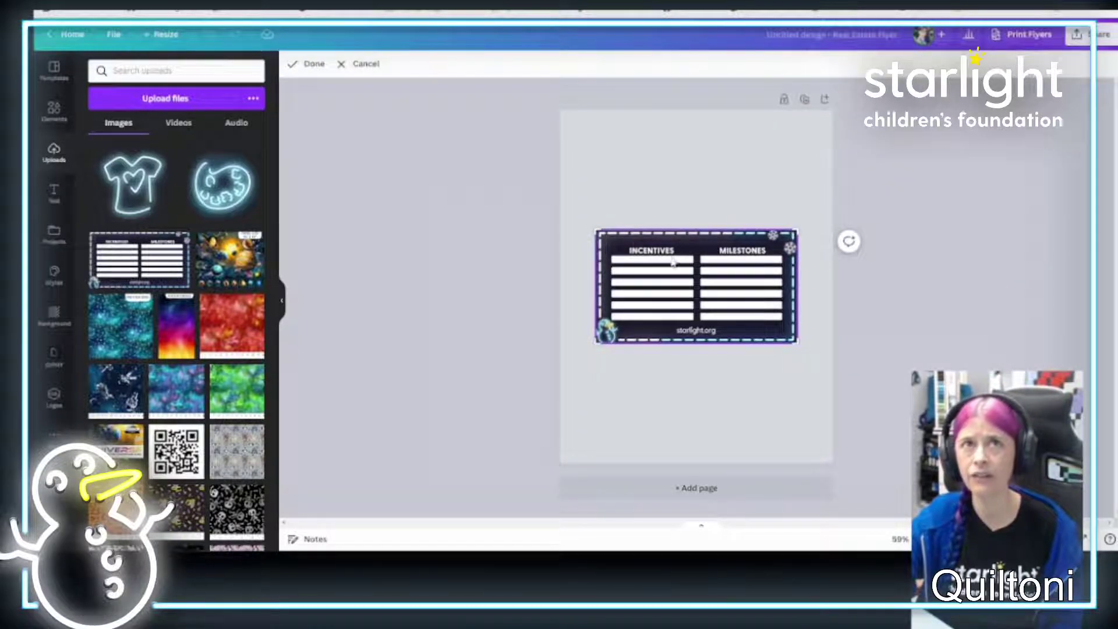
pyautogui.click(361, 66)
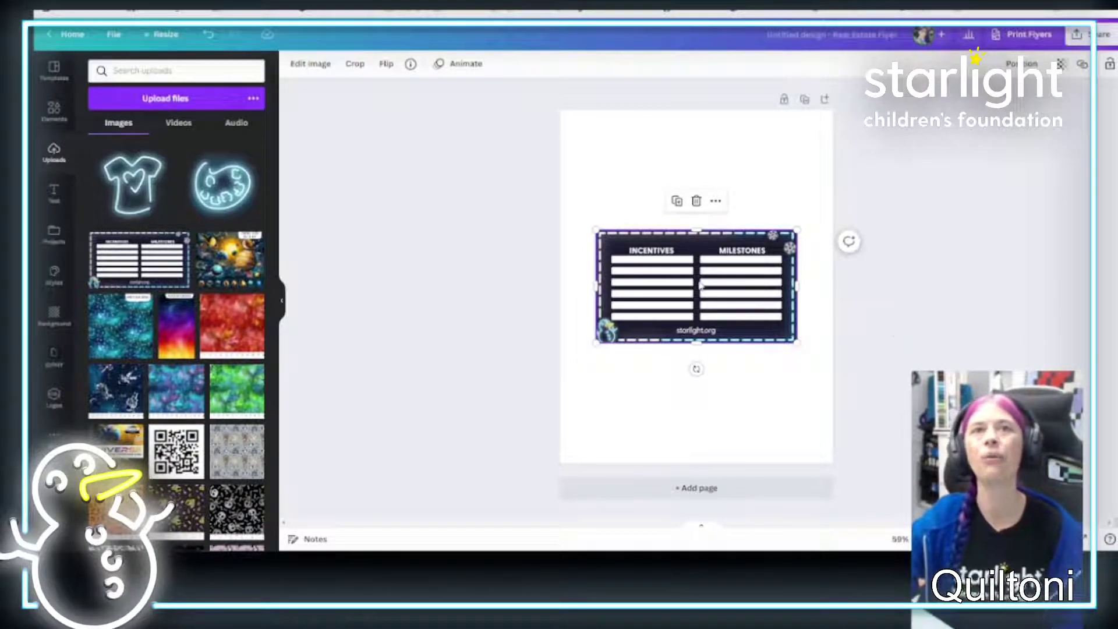
# - Move the Incentives and Milestones graphic to the flyer's top-left corner and enlarge it to the page width, about 8.5 × 4.8 in
pyautogui.moveTo(693, 284); pyautogui.dragTo(657, 161)
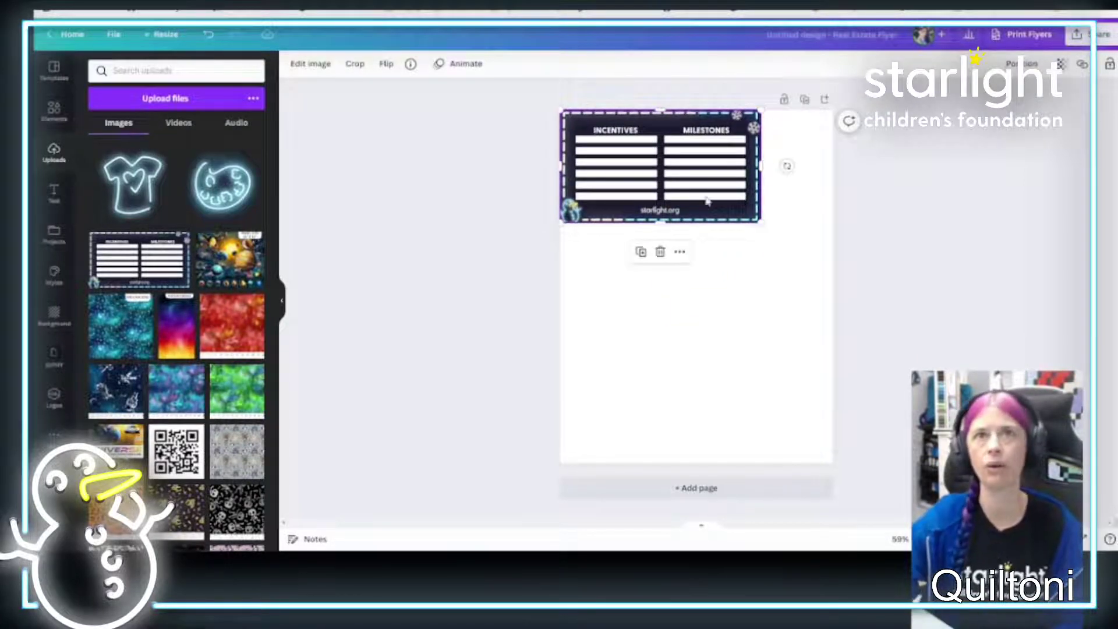
pyautogui.moveTo(762, 226); pyautogui.dragTo(835, 264)
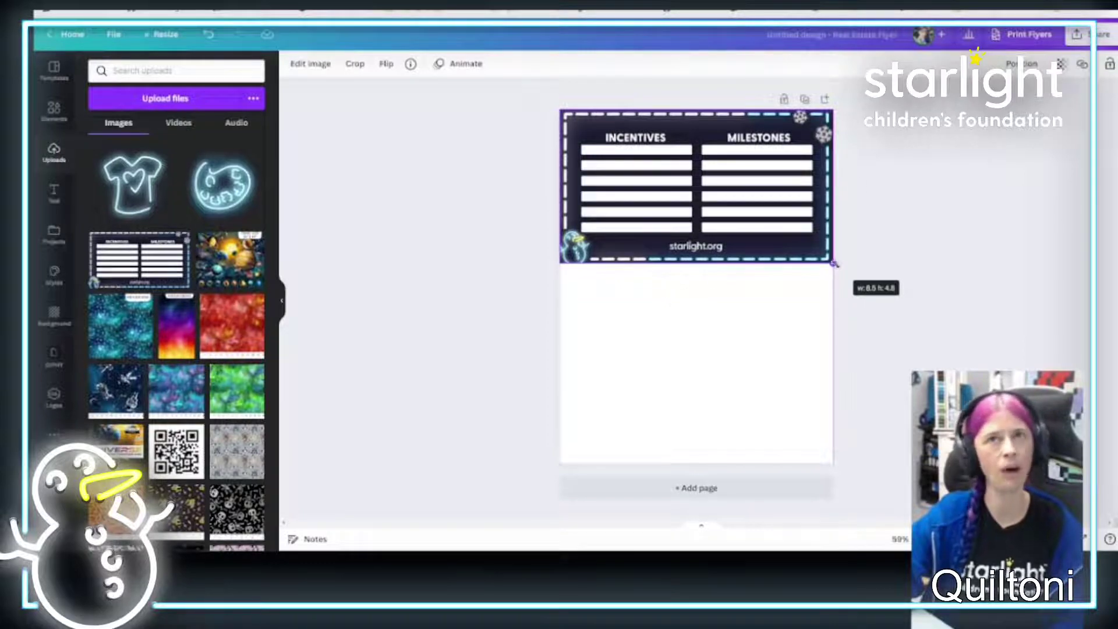
pyautogui.moveTo(835, 264); pyautogui.dragTo(836, 265)
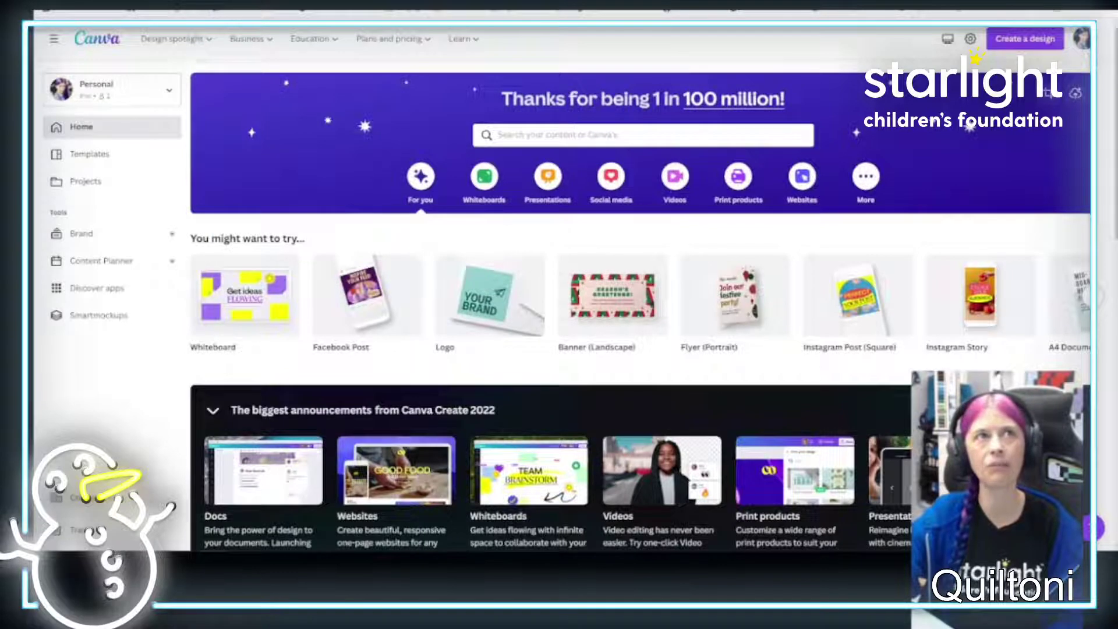
# - Create a new custom-size design of 8.5 × 4.8 inches, checking the dimensions against the graphic on the flyer
pyautogui.click(1025, 38)
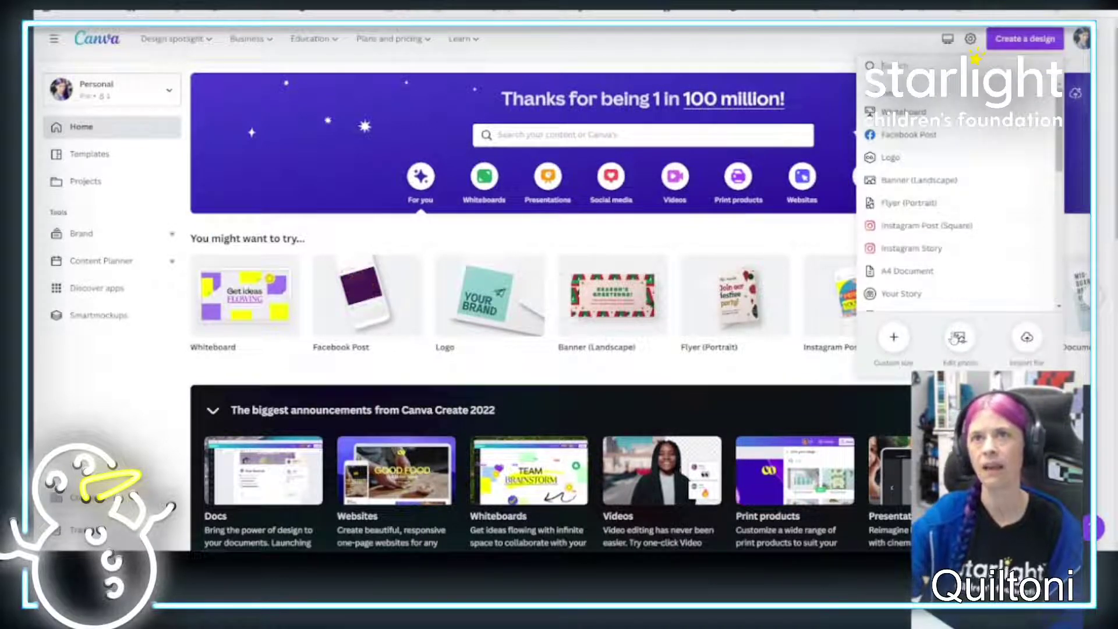
pyautogui.click(896, 342)
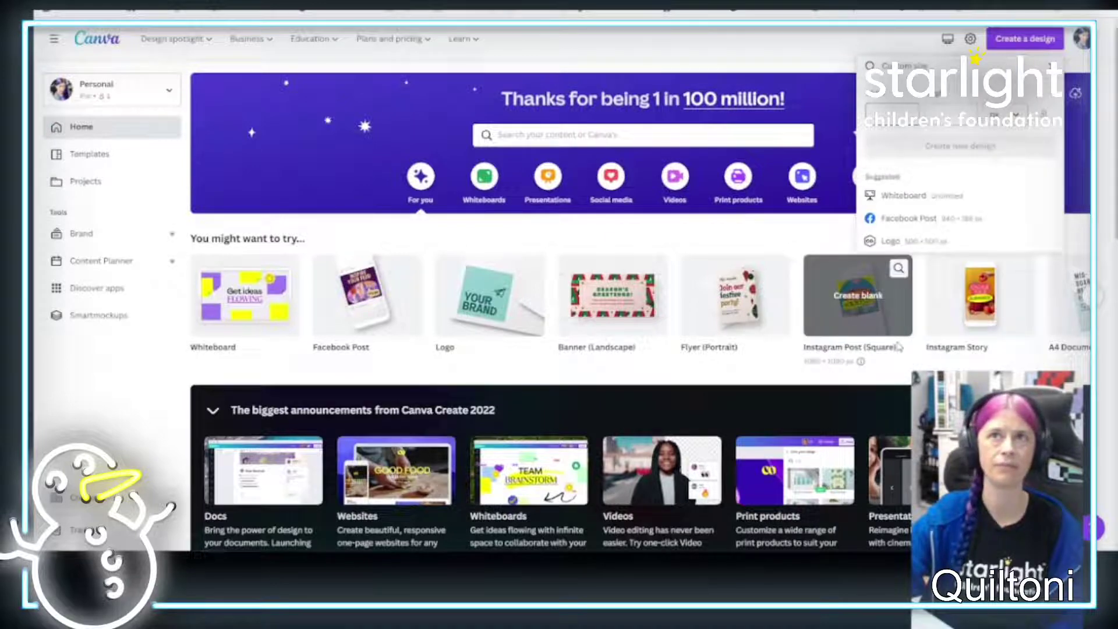
pyautogui.click(1003, 114)
pyautogui.click(1006, 172)
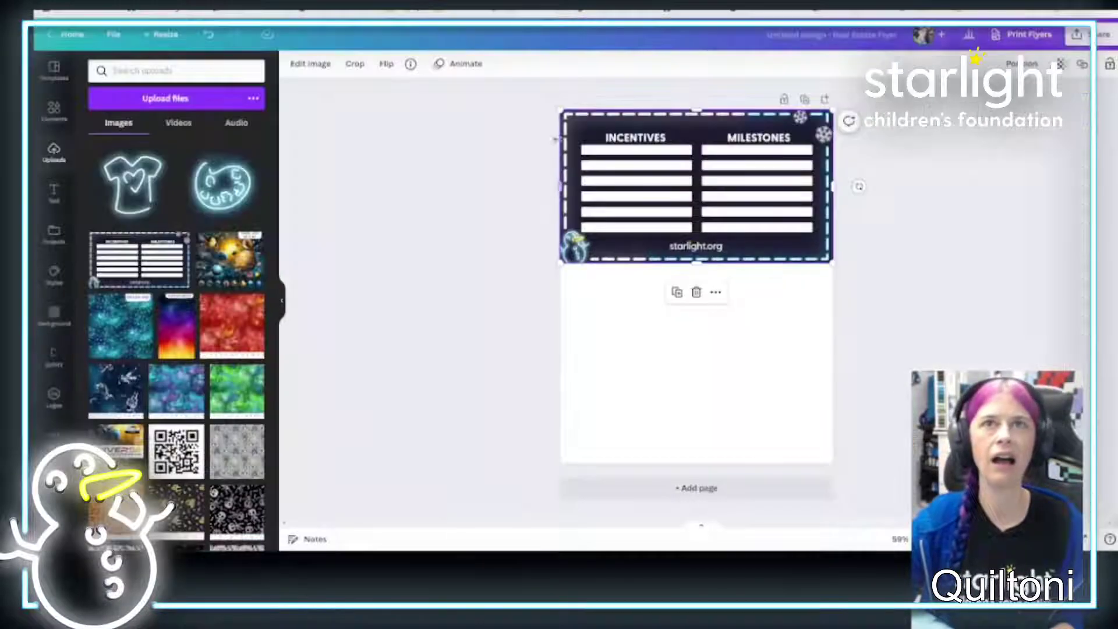
pyautogui.moveTo(822, 255); pyautogui.dragTo(833, 263)
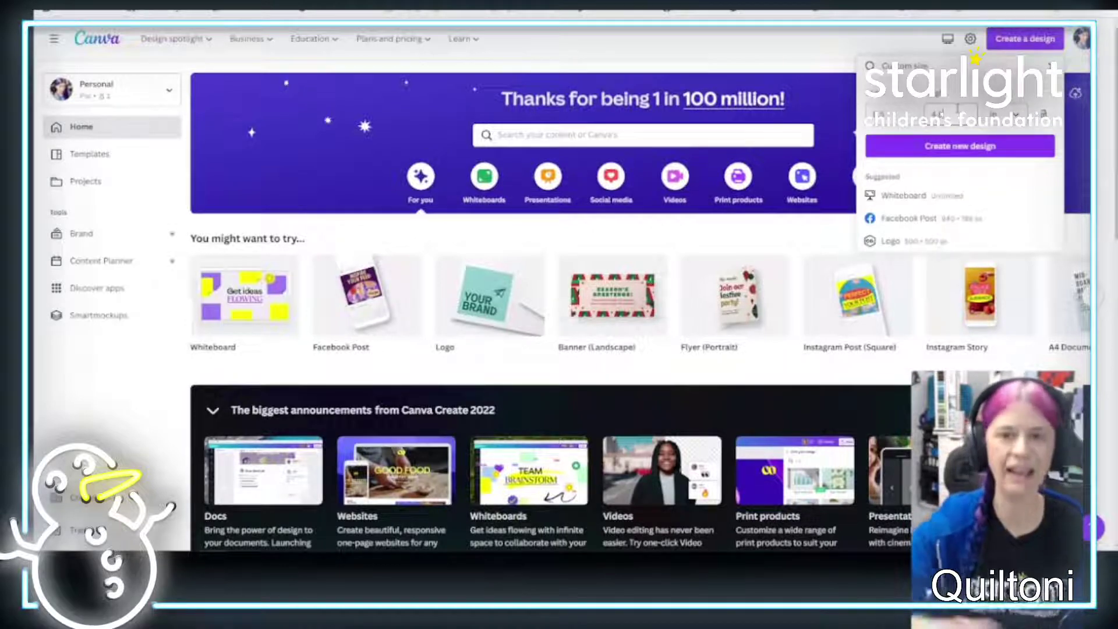
pyautogui.click(992, 148)
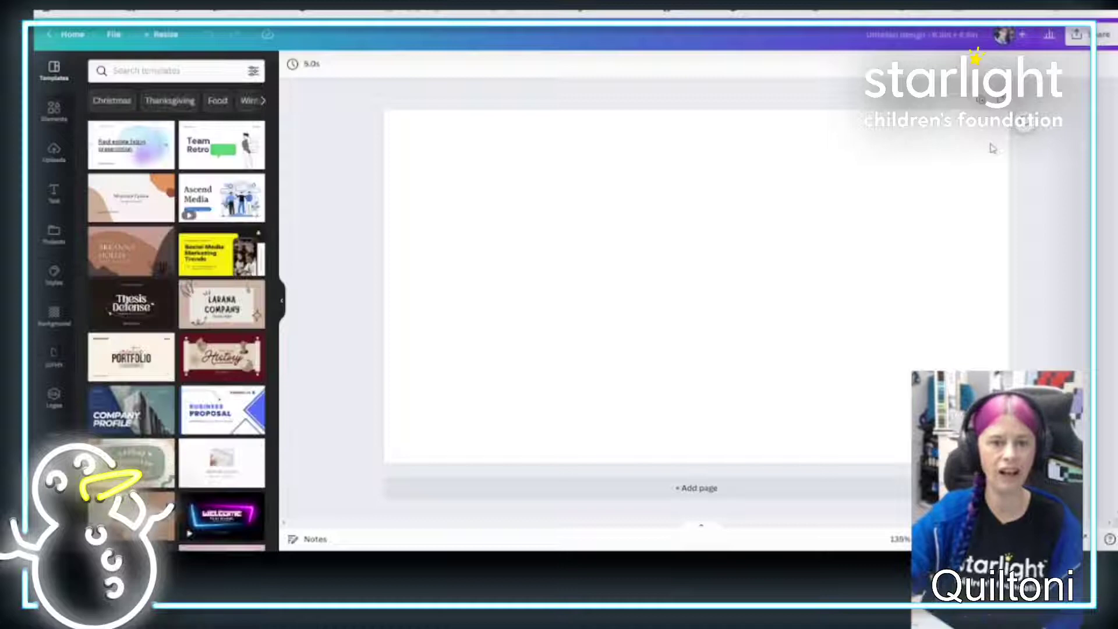
# - Add the uploaded Incentives and Milestones graphic to the blank design, align it to the page's top-left corner and enlarge it to fill the page
pyautogui.click(54, 156)
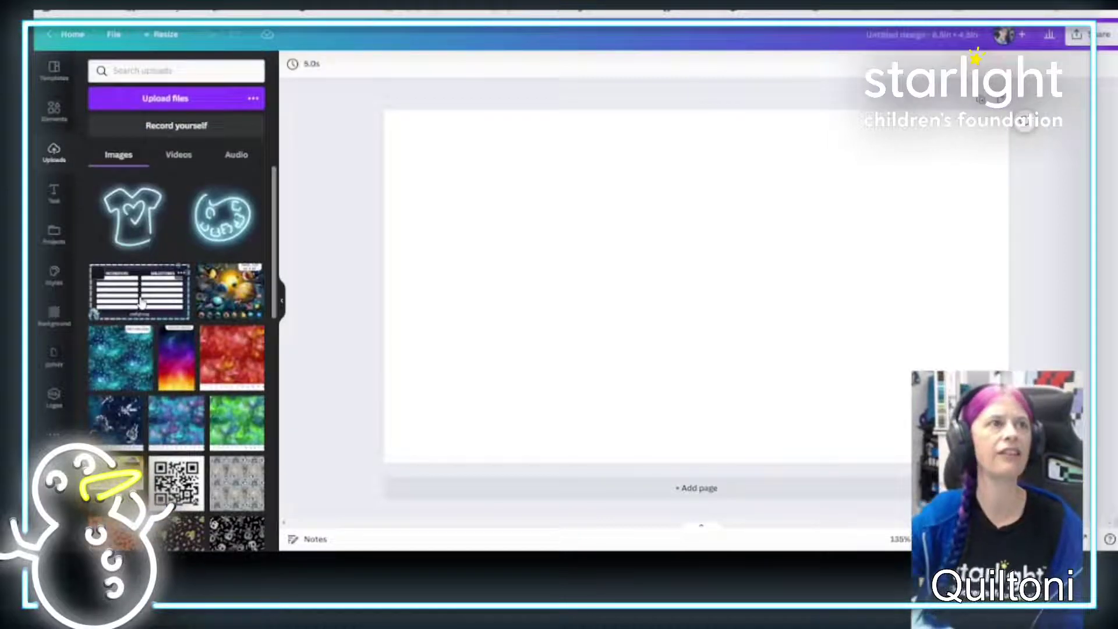
pyautogui.click(140, 291)
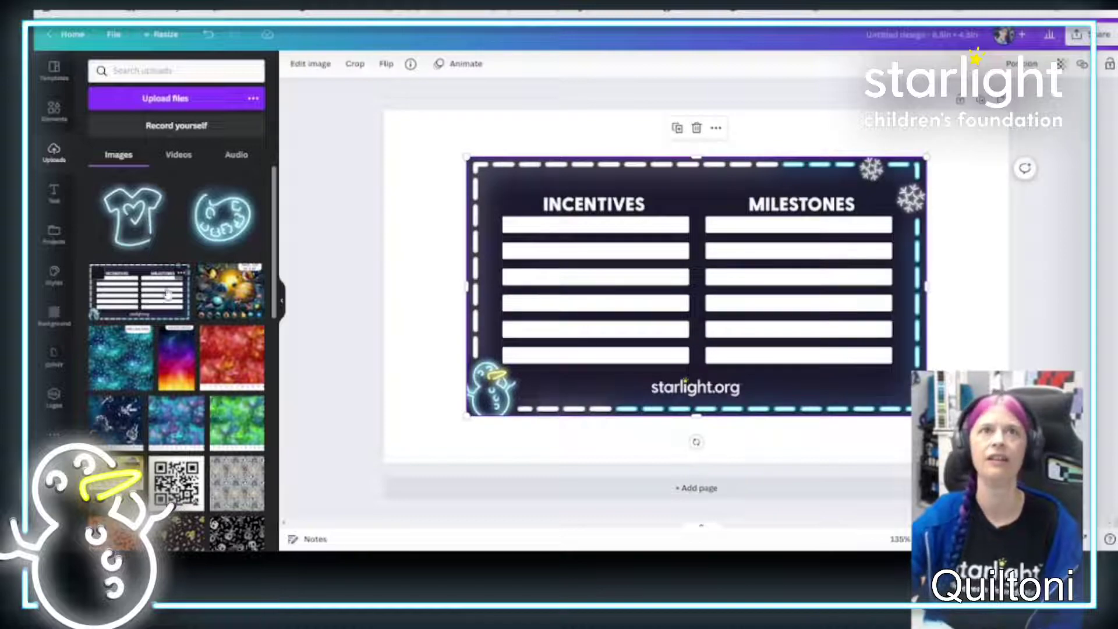
pyautogui.moveTo(719, 290); pyautogui.dragTo(636, 241)
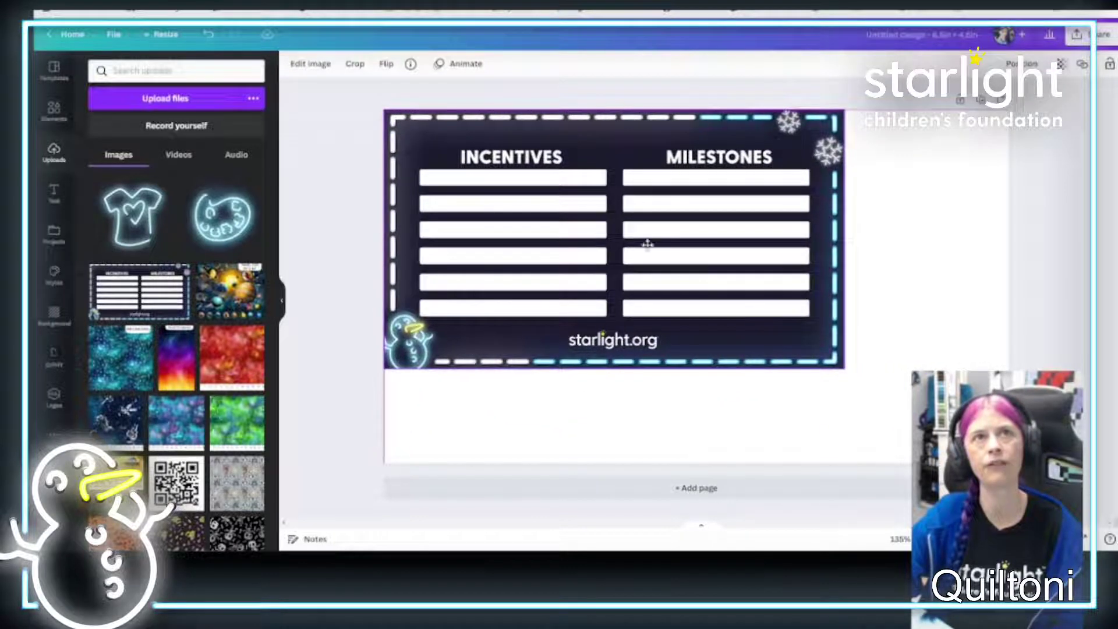
pyautogui.moveTo(841, 367); pyautogui.dragTo(1012, 463)
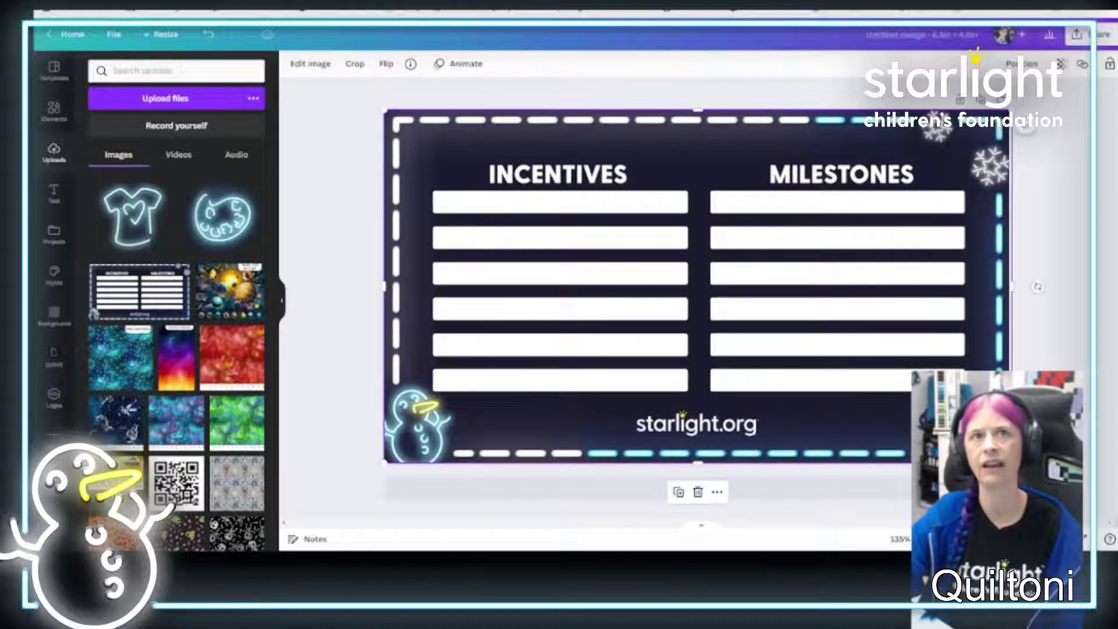
pyautogui.click(1026, 125)
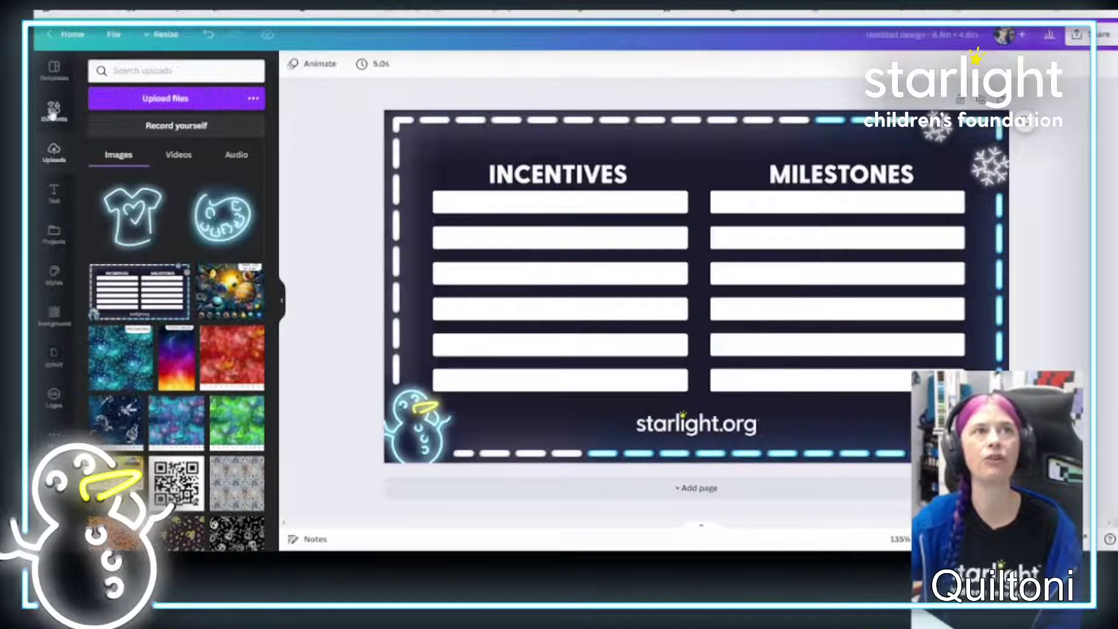
# - Switch to Box and look through the font files in the Greycliff Fonts folder of the Incentives and Milestones package
pyautogui.click(55, 195)
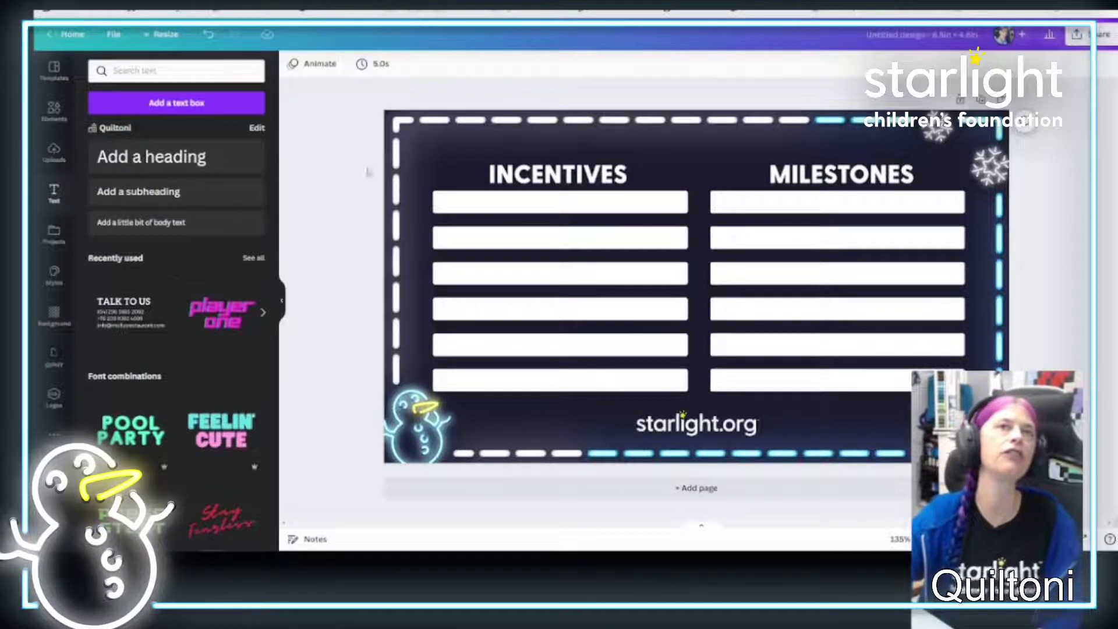
pyautogui.click(632, 175)
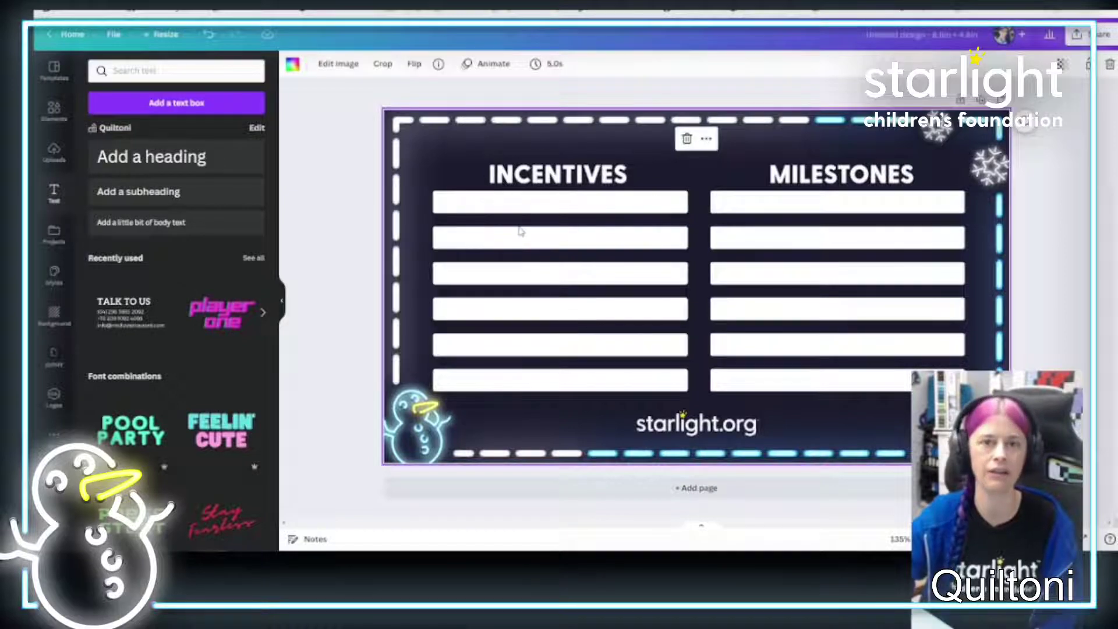
pyautogui.hotkey('ctrl', 'Tab')
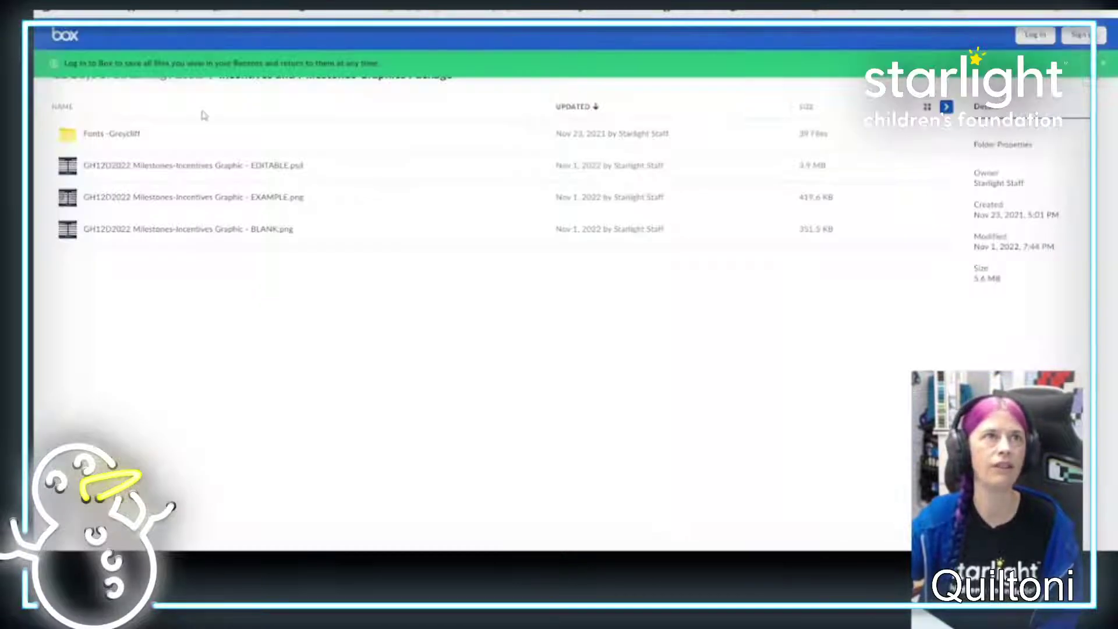
pyautogui.click(117, 135)
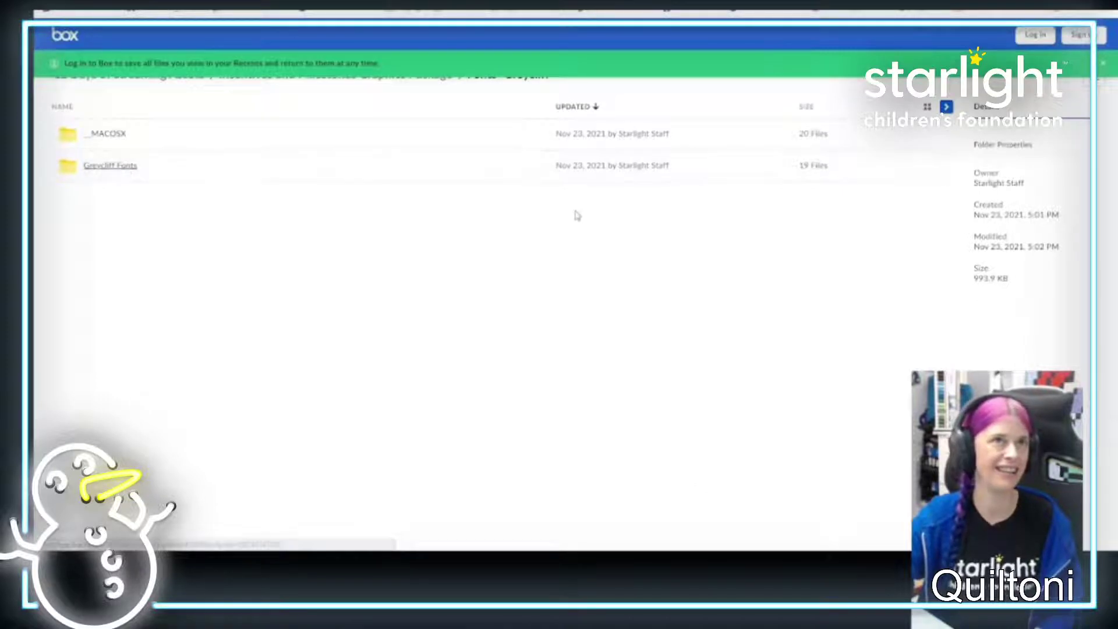
pyautogui.click(111, 166)
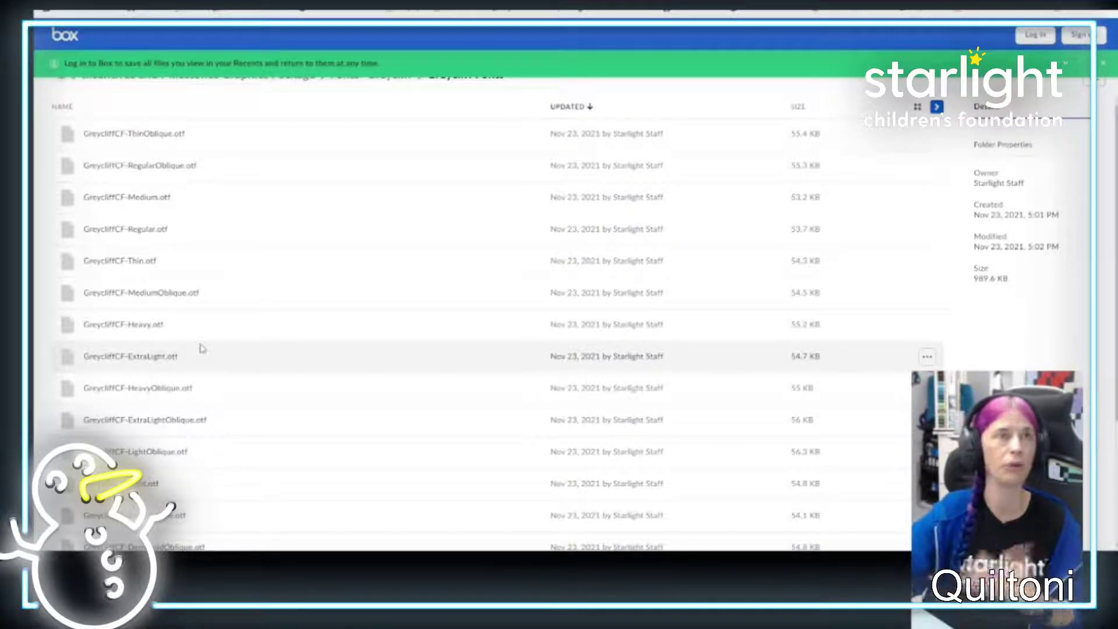
pyautogui.rightClick(120, 140)
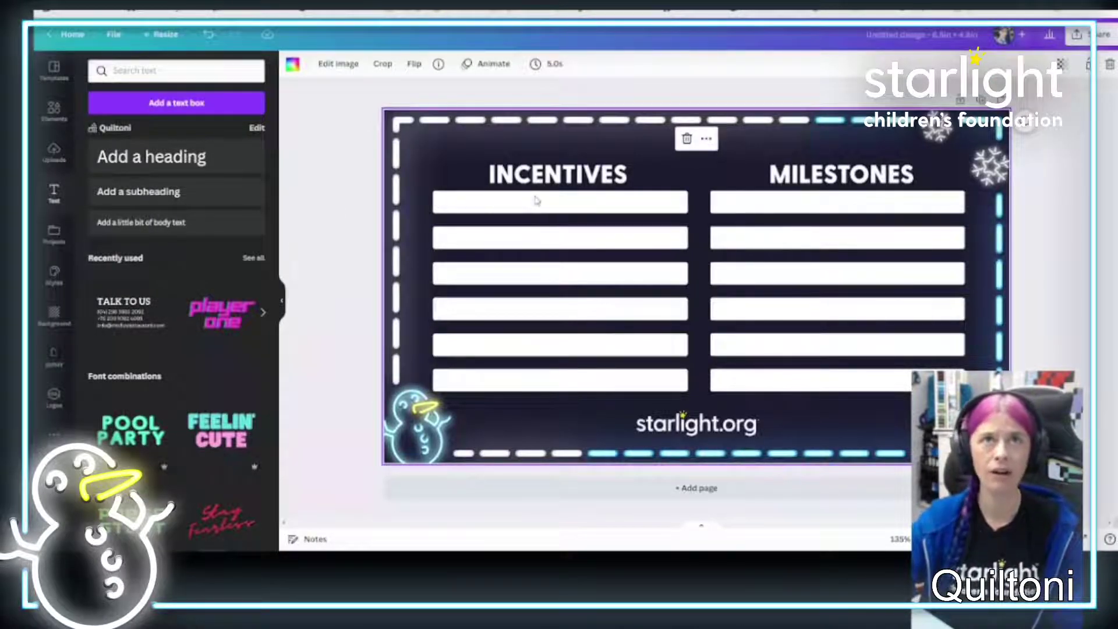
# - Switch back to Canva, add a heading text box to the page and move it over the INCENTIVES title
pyautogui.click(174, 166)
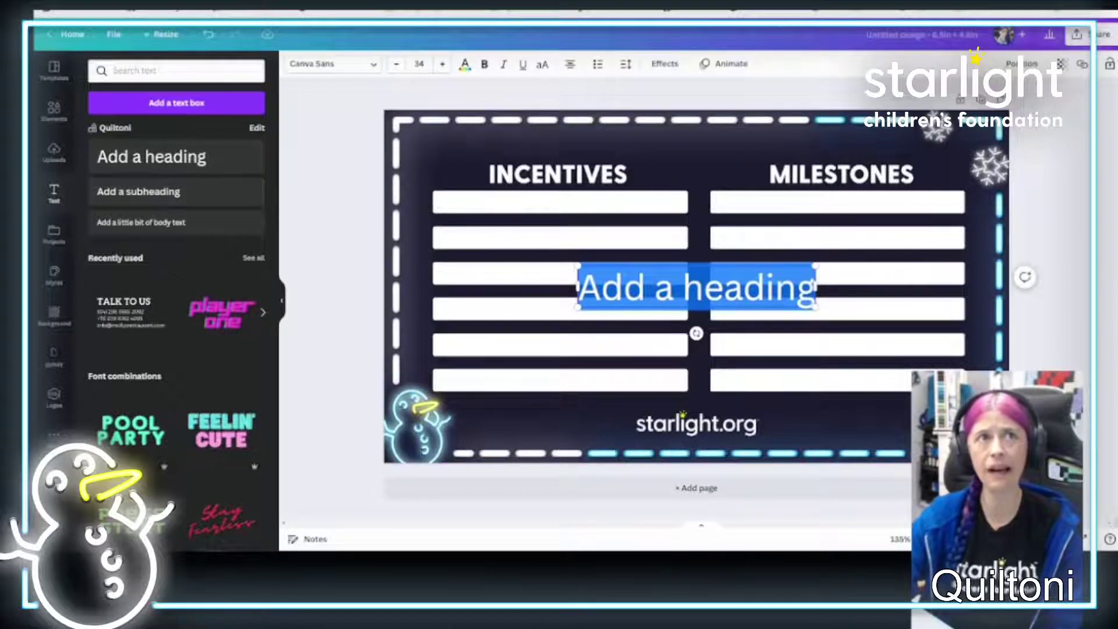
pyautogui.click(654, 284)
pyautogui.doubleClick(655, 284)
pyautogui.click(654, 284)
pyautogui.click(654, 283)
pyautogui.moveTo(654, 283); pyautogui.dragTo(504, 165)
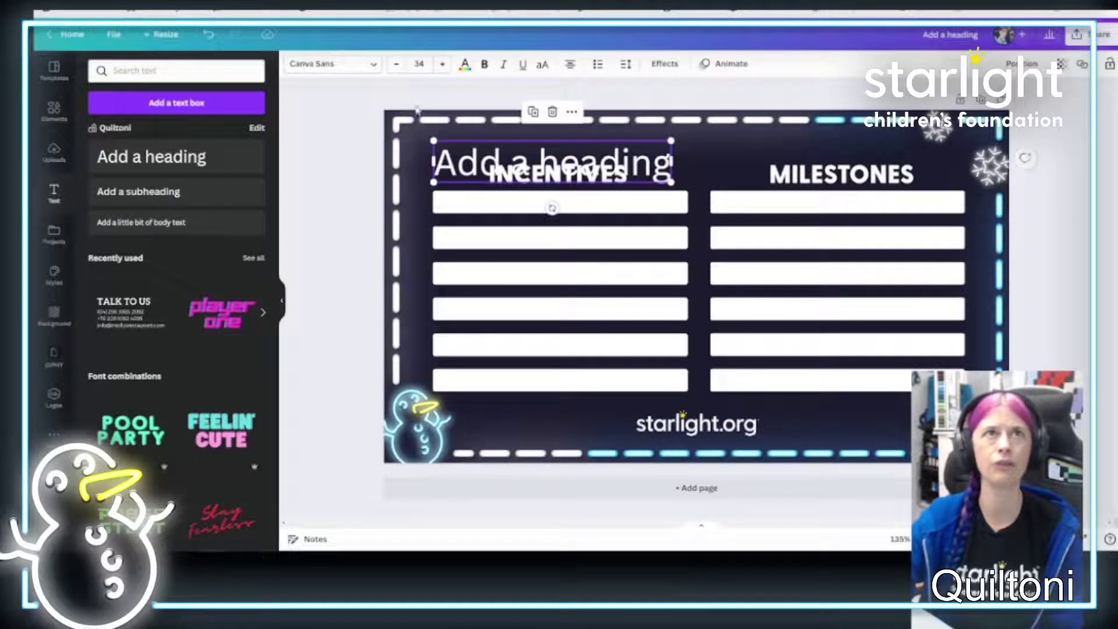
# - Colour the heading with the dark navy from the photo colours and move it onto the first Incentives row
pyautogui.click(465, 65)
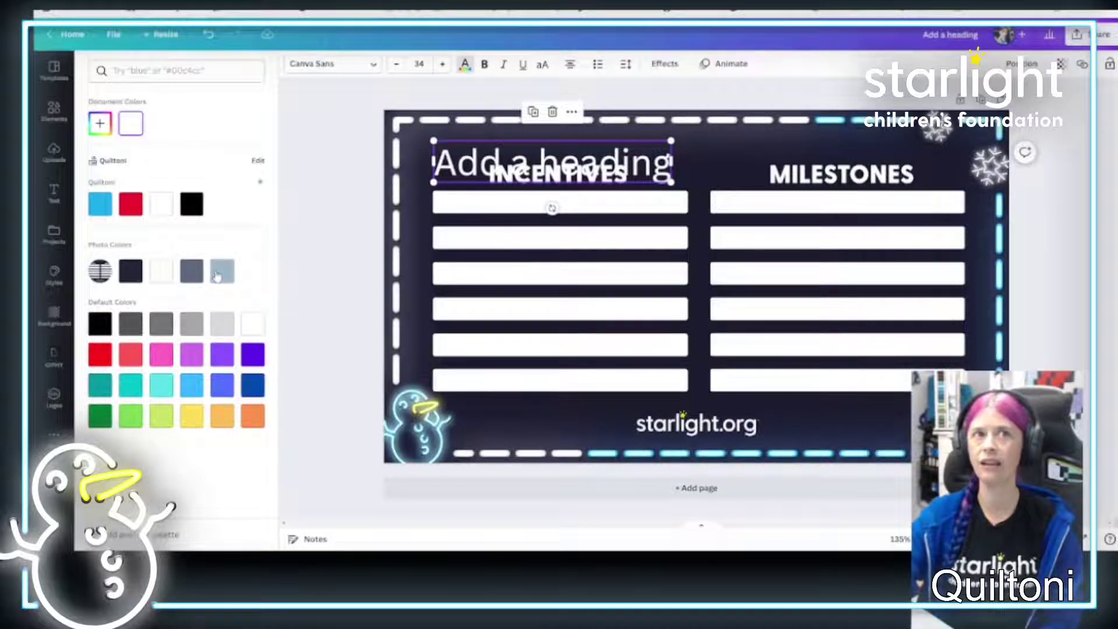
pyautogui.click(128, 274)
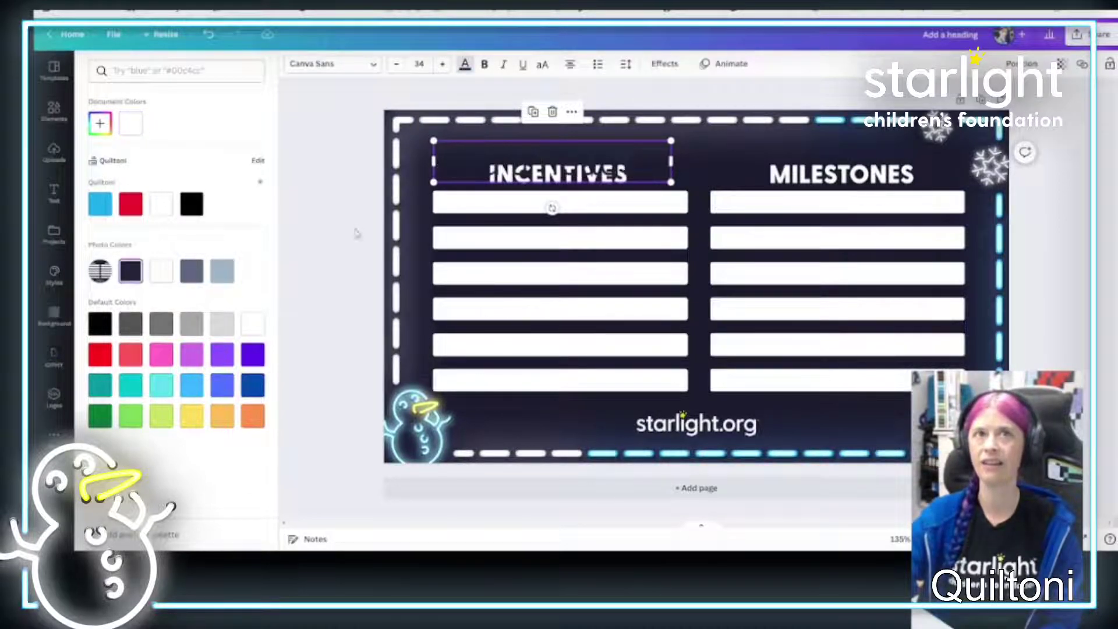
pyautogui.moveTo(464, 172); pyautogui.dragTo(472, 207)
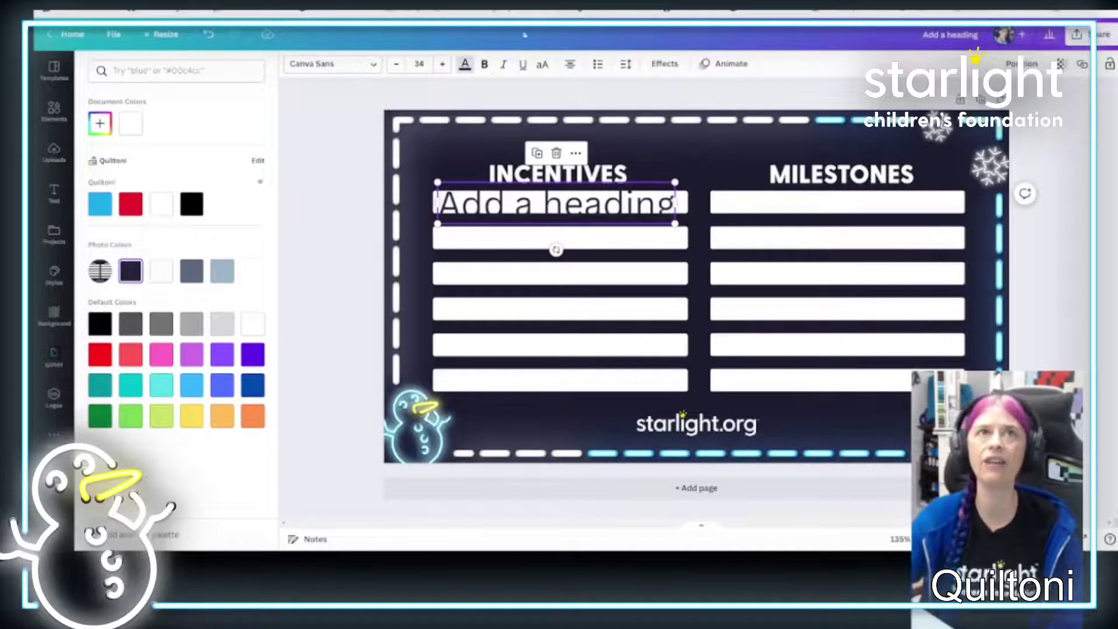
# - Switch to Box and view Color Palette.png in the 12 Days of Streaming Assets folder for the hex colour codes
pyautogui.click(465, 66)
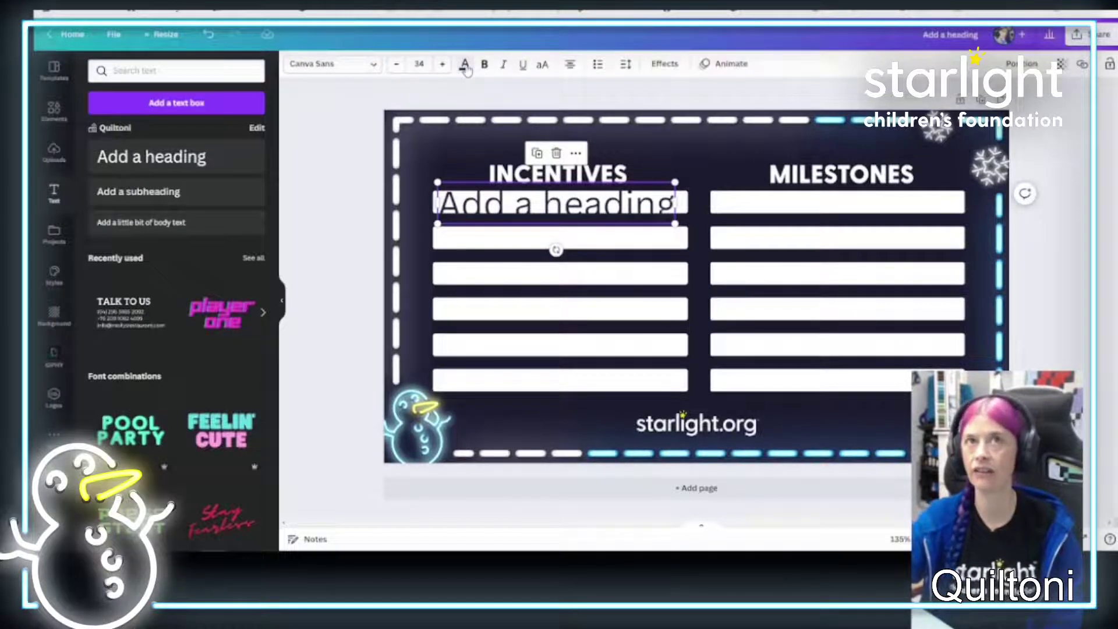
pyautogui.click(465, 67)
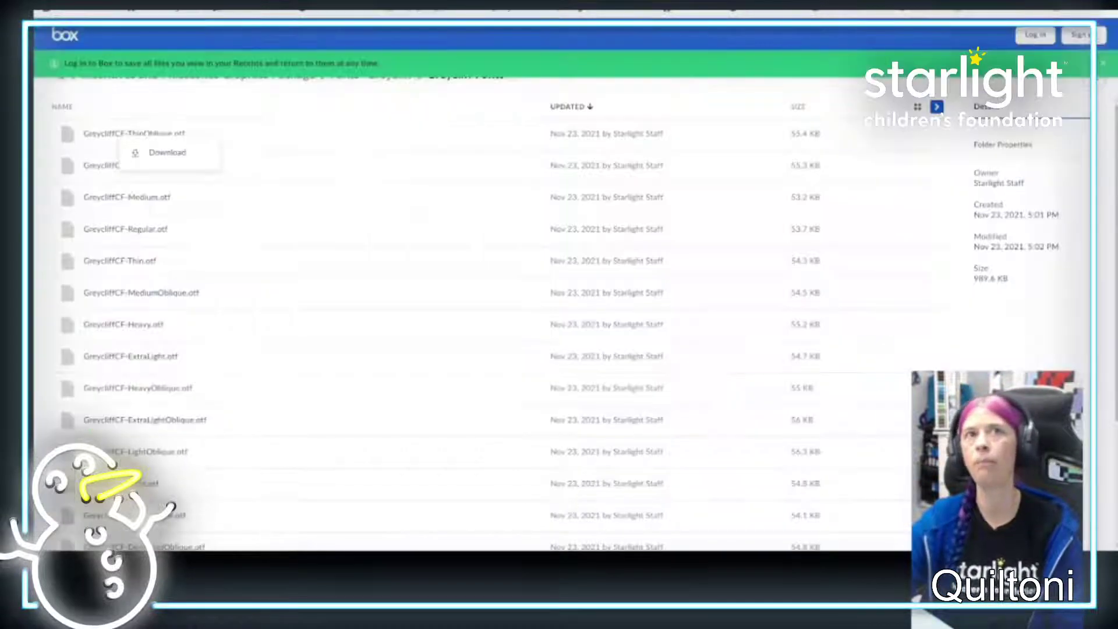
pyautogui.hotkey('alt', 'Left')
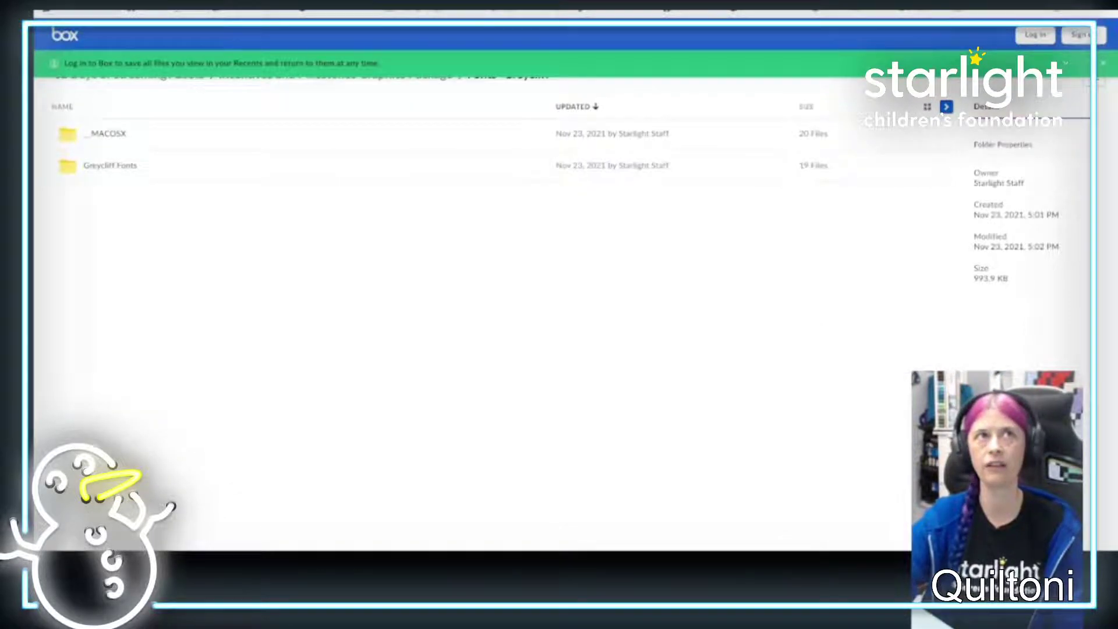
pyautogui.hotkey('alt', 'Left')
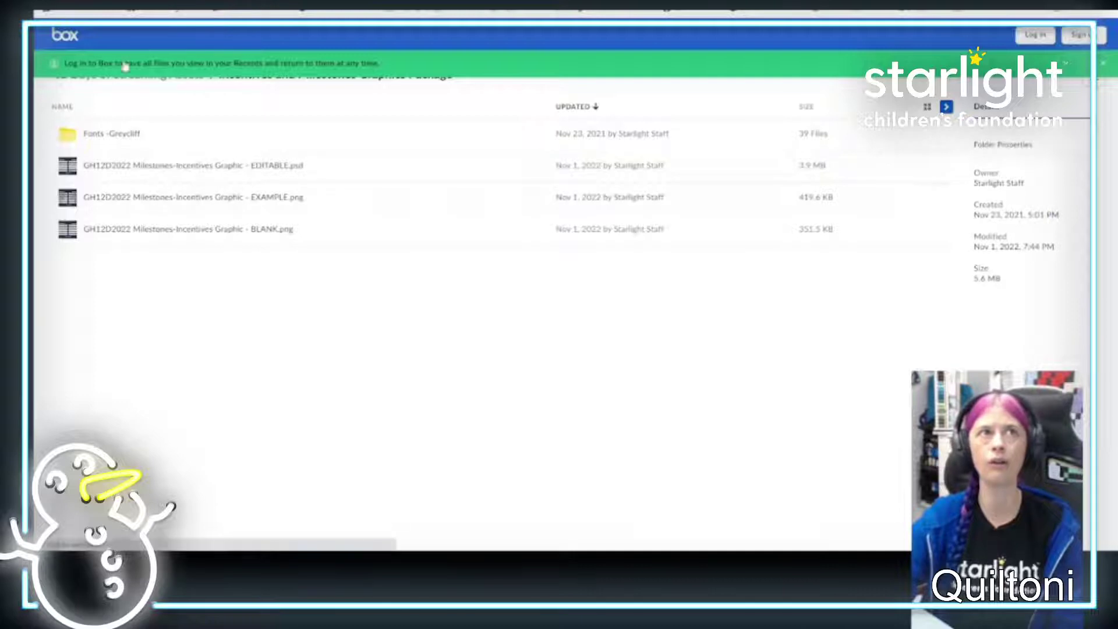
pyautogui.hotkey('alt', 'Left')
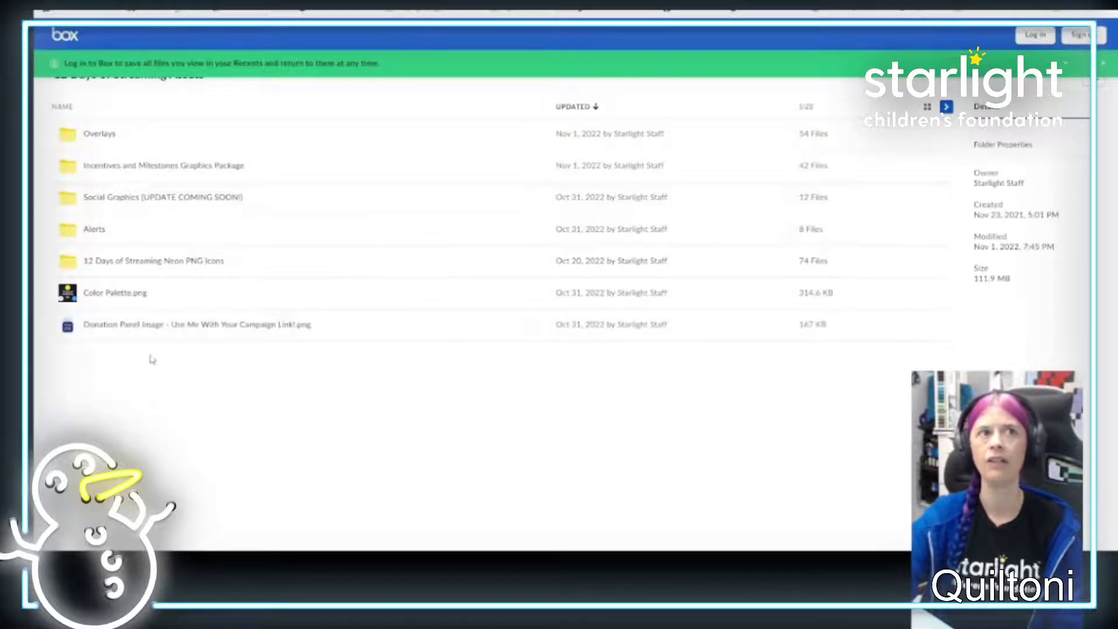
pyautogui.click(103, 296)
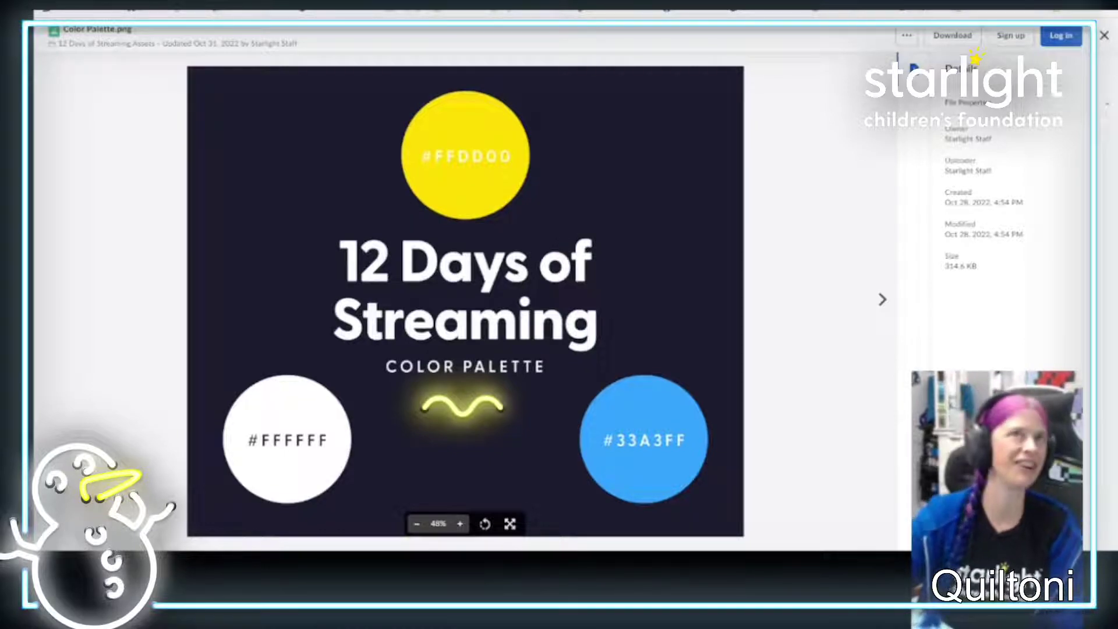
# - Switch back to Canva and set the heading's text colour to the yellow hex code ffdd00
pyautogui.hotkey('alt', 'Tab')
pyautogui.hotkey('alt', 'Tab')
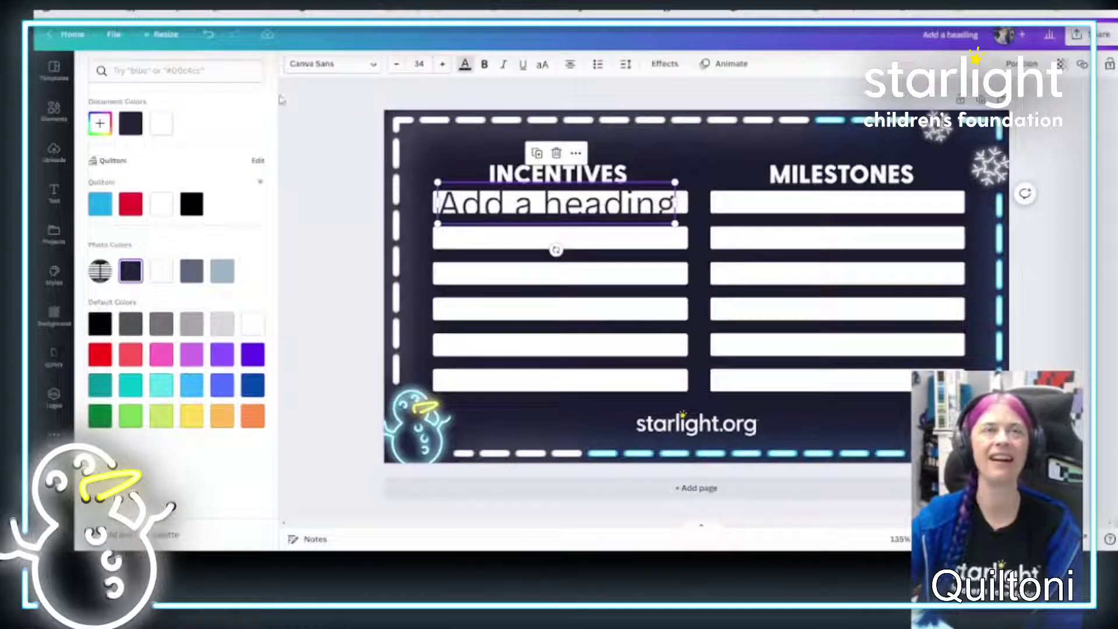
pyautogui.click(165, 70)
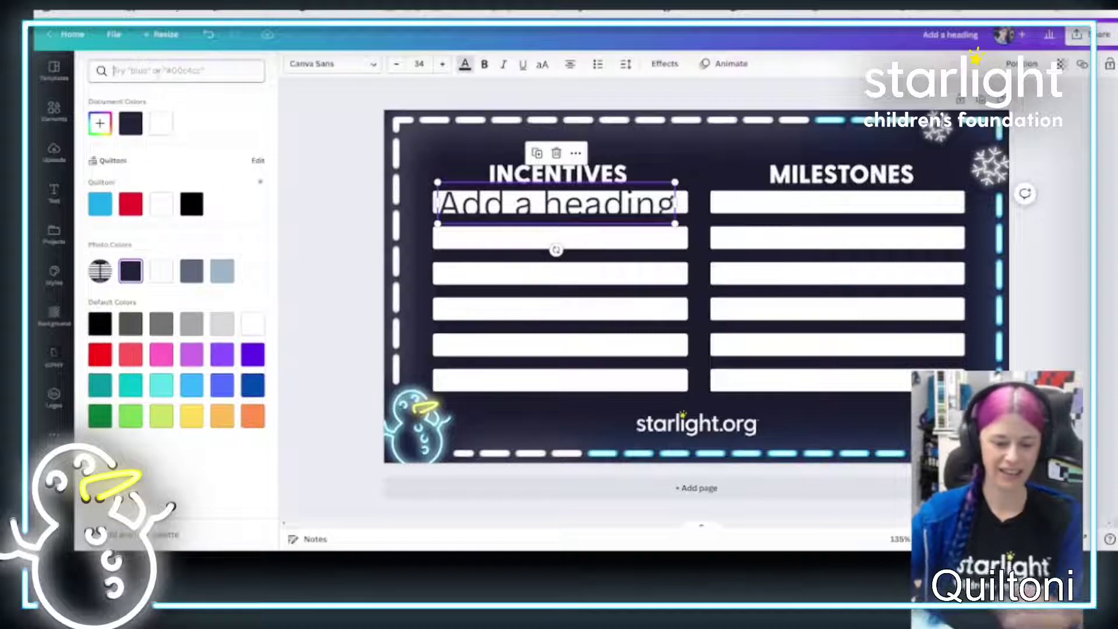
pyautogui.write('ffdd00')
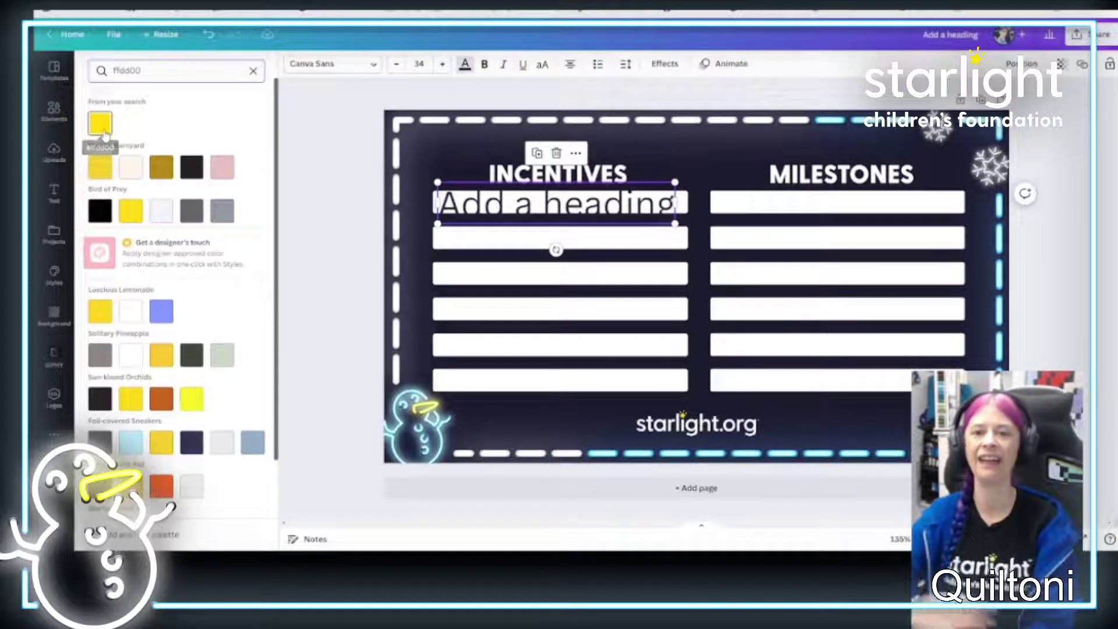
pyautogui.click(104, 135)
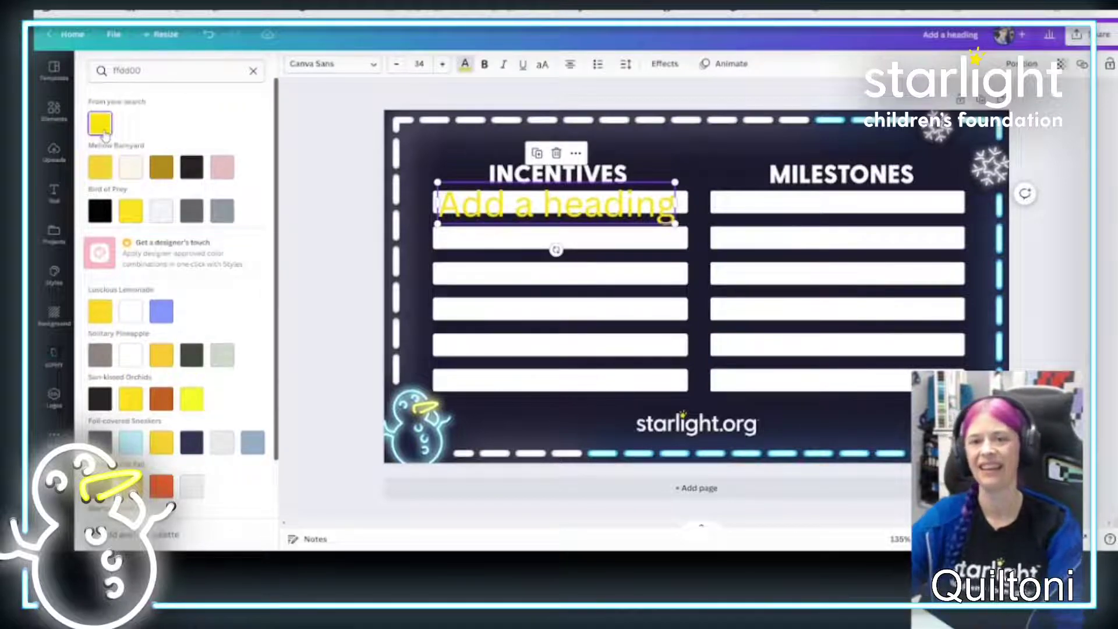
# - Shrink the heading to about size 23.7, centred in the first Incentives row, and replace its text with "Incentive #1"
pyautogui.moveTo(437, 223); pyautogui.dragTo(510, 217)
pyautogui.moveTo(589, 202); pyautogui.dragTo(558, 202)
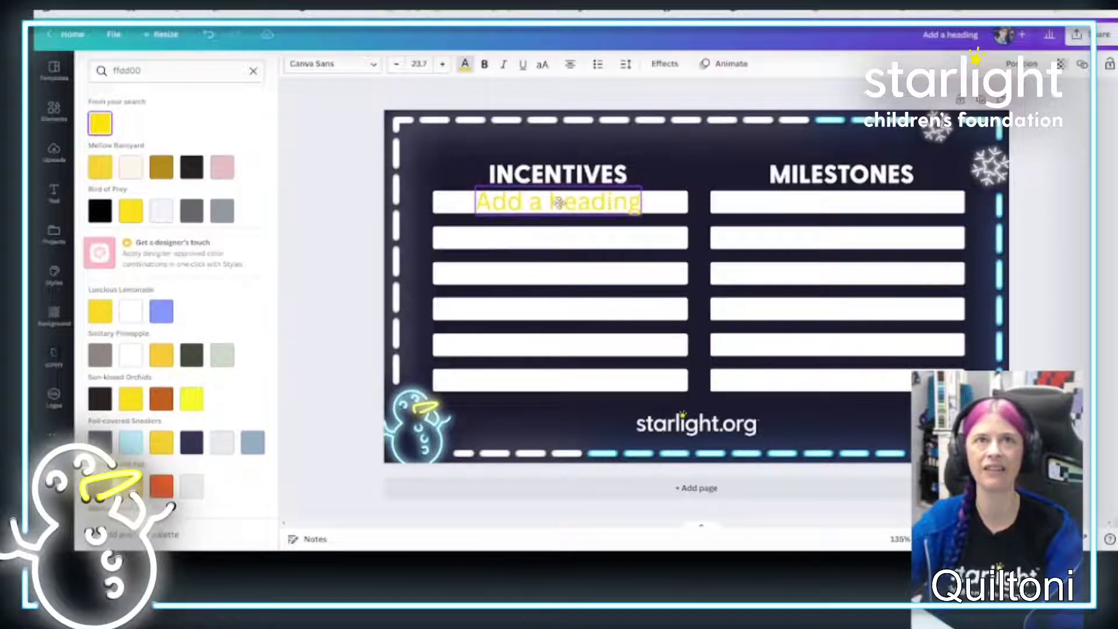
pyautogui.doubleClick(558, 202)
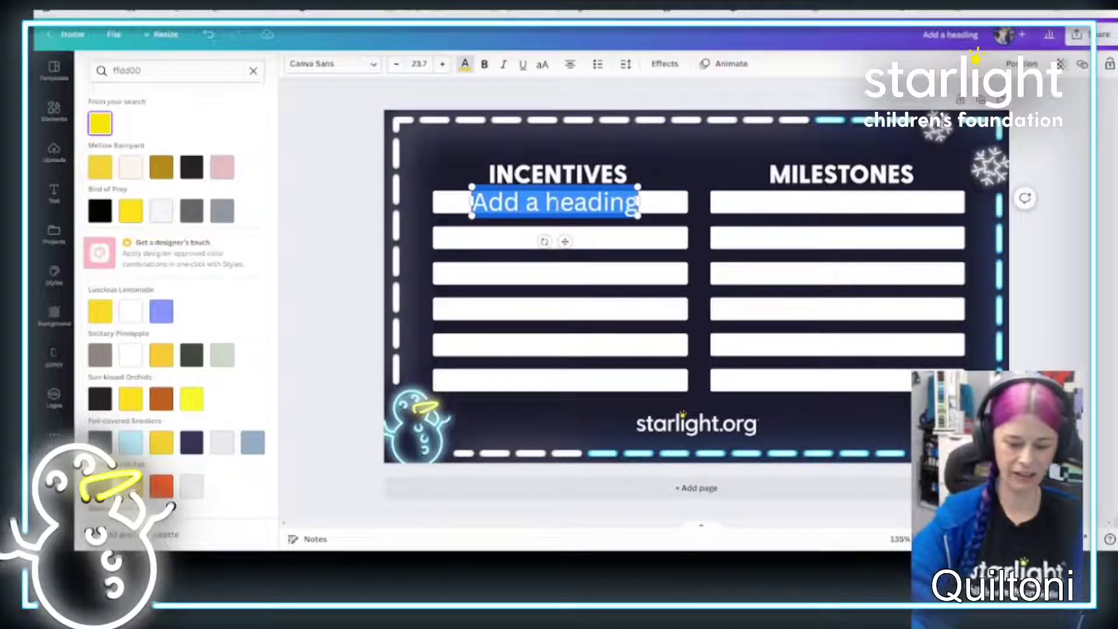
pyautogui.write('Incentiove #')
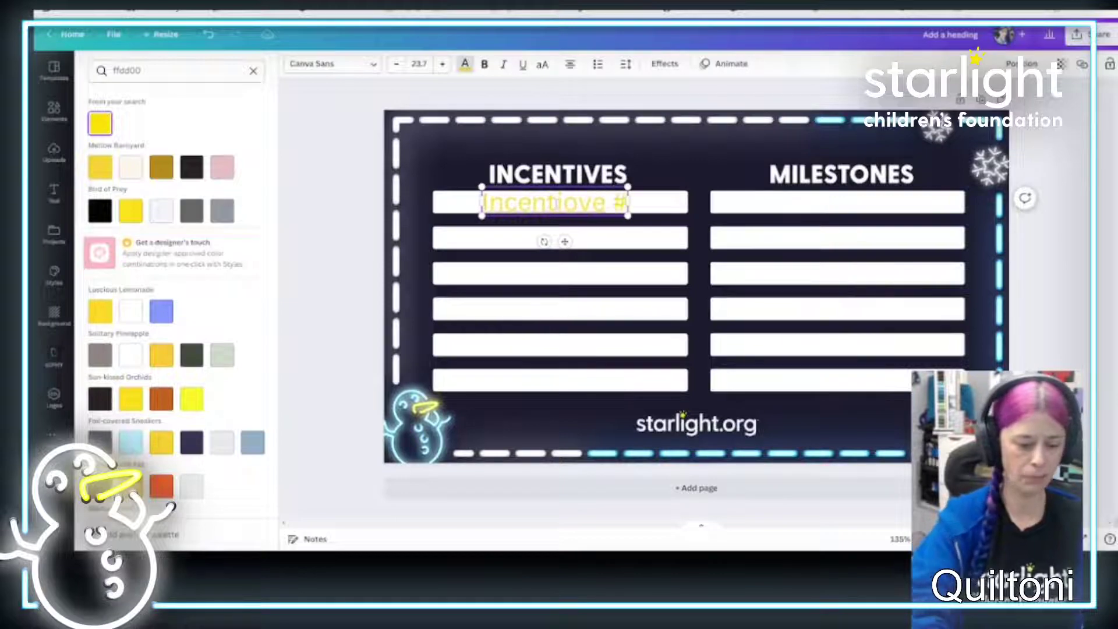
pyautogui.write('1')
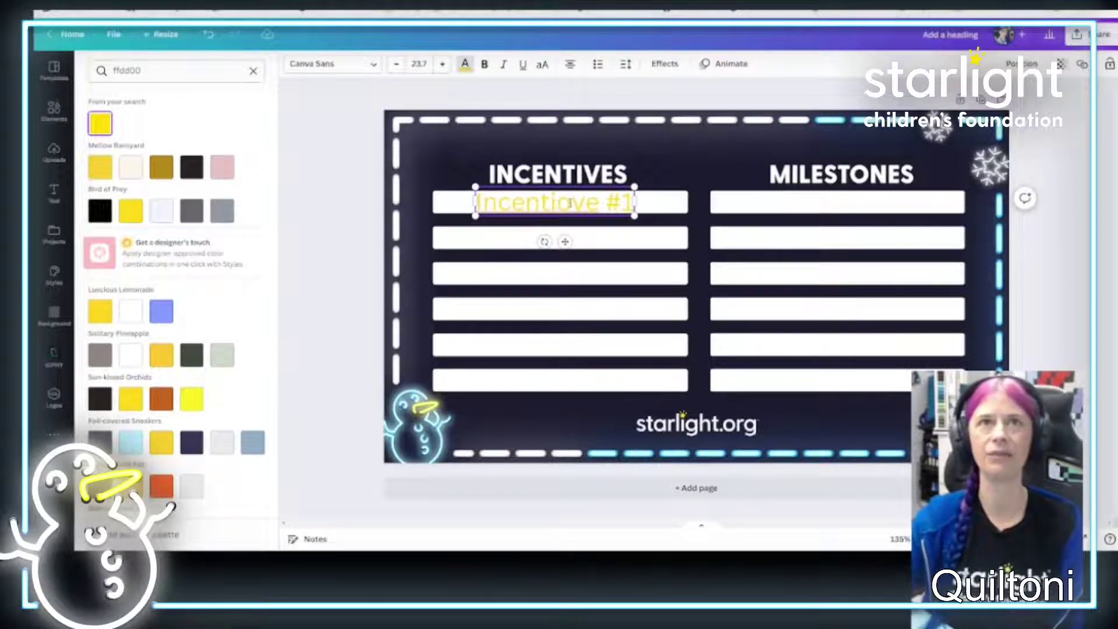
pyautogui.click(570, 203)
pyautogui.press('BackSpace')
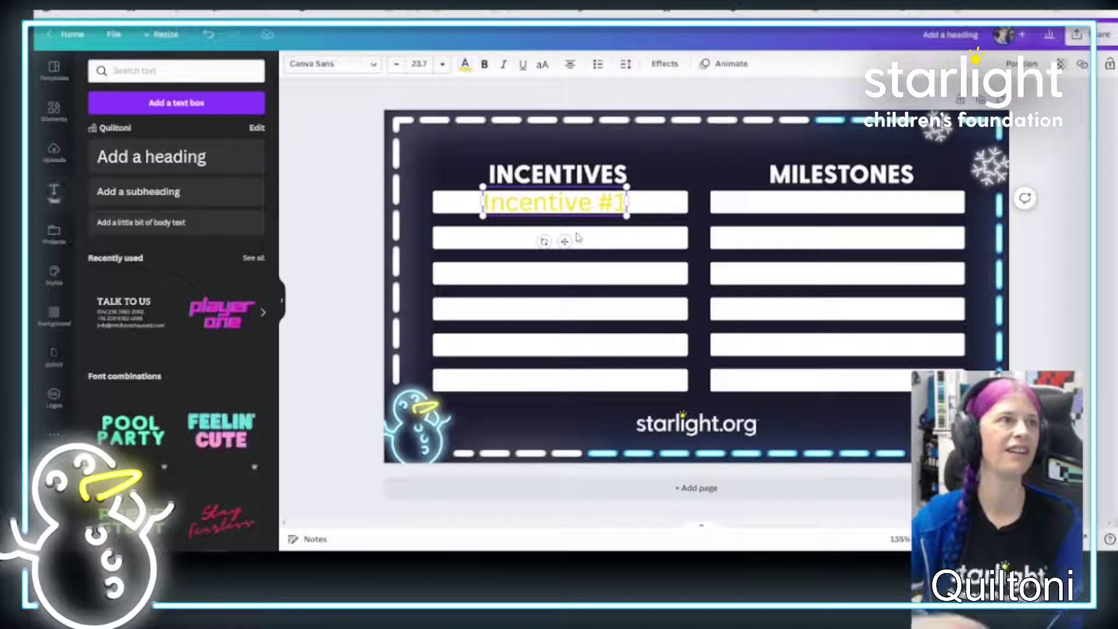
pyautogui.click(705, 249)
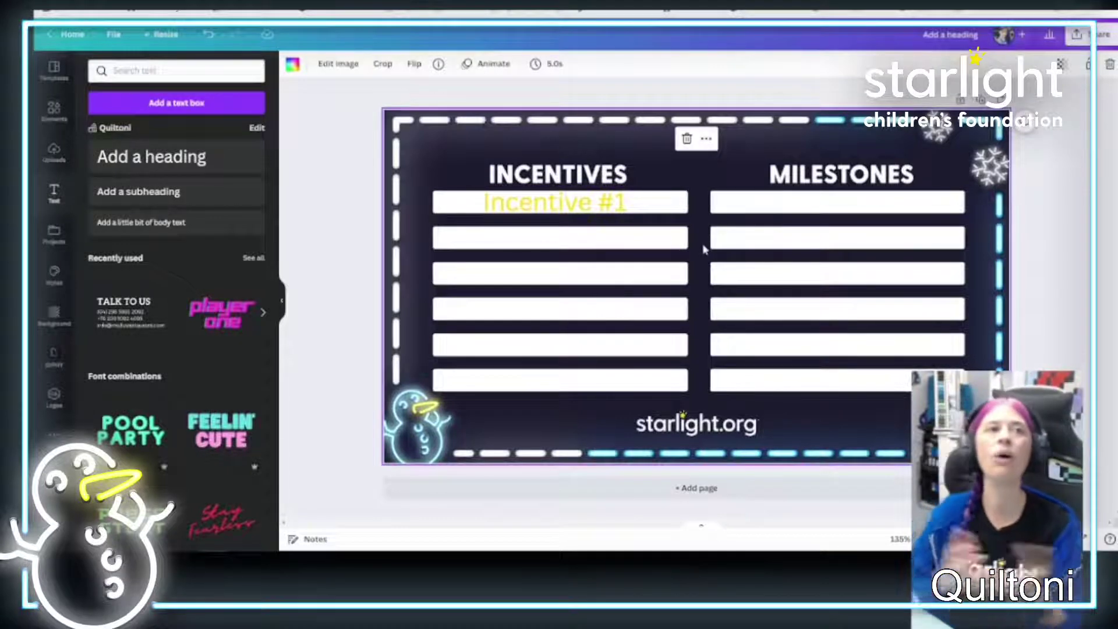
# - Look through the image-editing options on a temporarily added neon T-shirt upload, and delete the T-shirt from the page
pyautogui.click(54, 153)
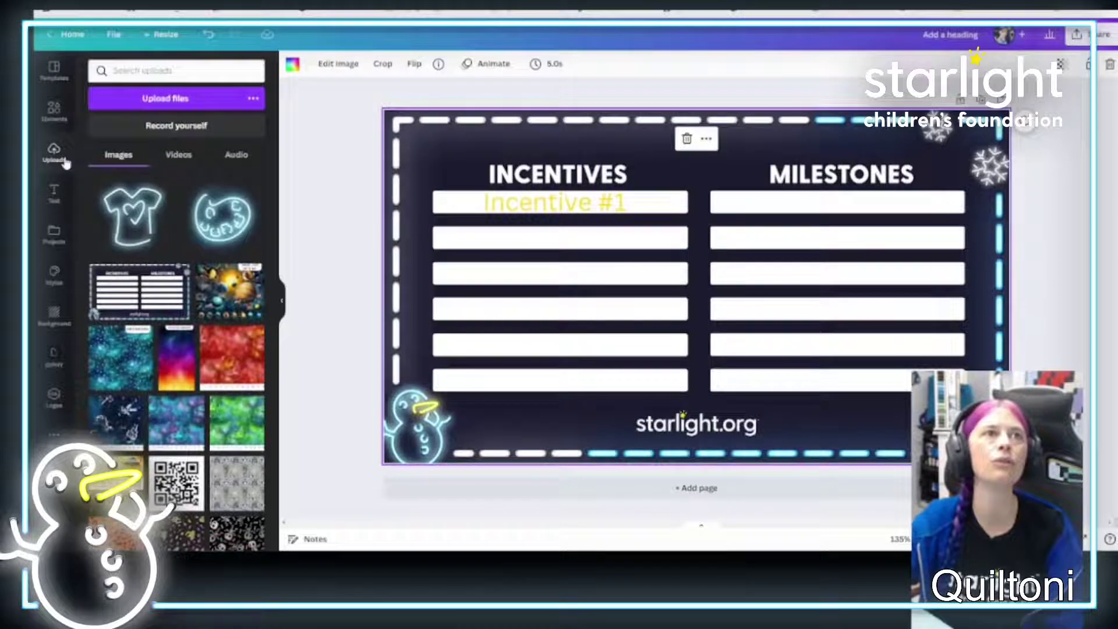
pyautogui.click(150, 200)
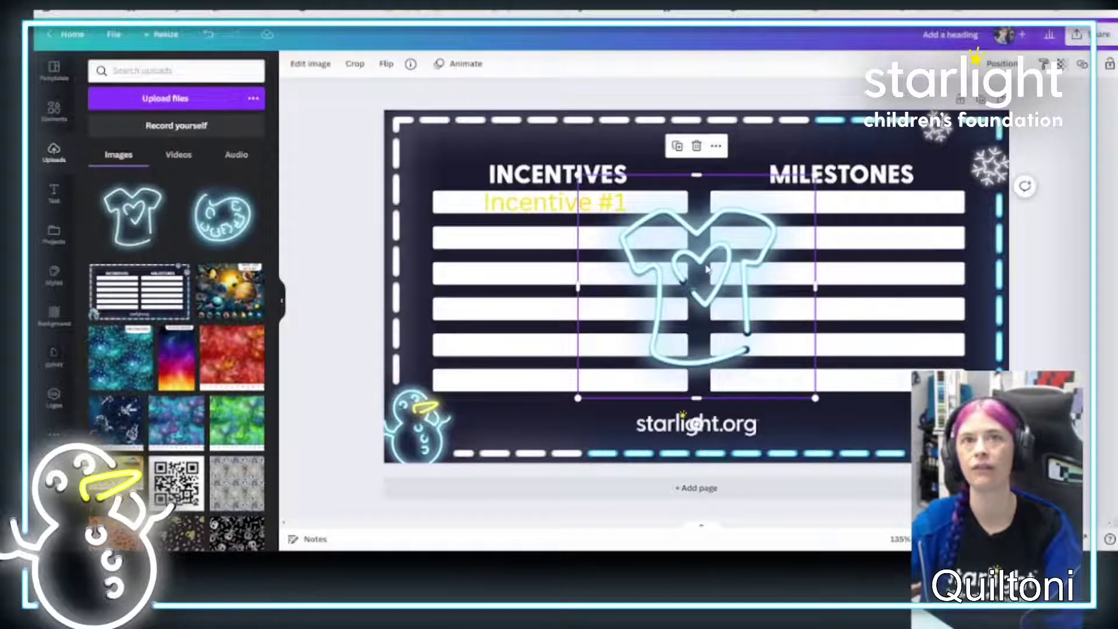
pyautogui.click(311, 64)
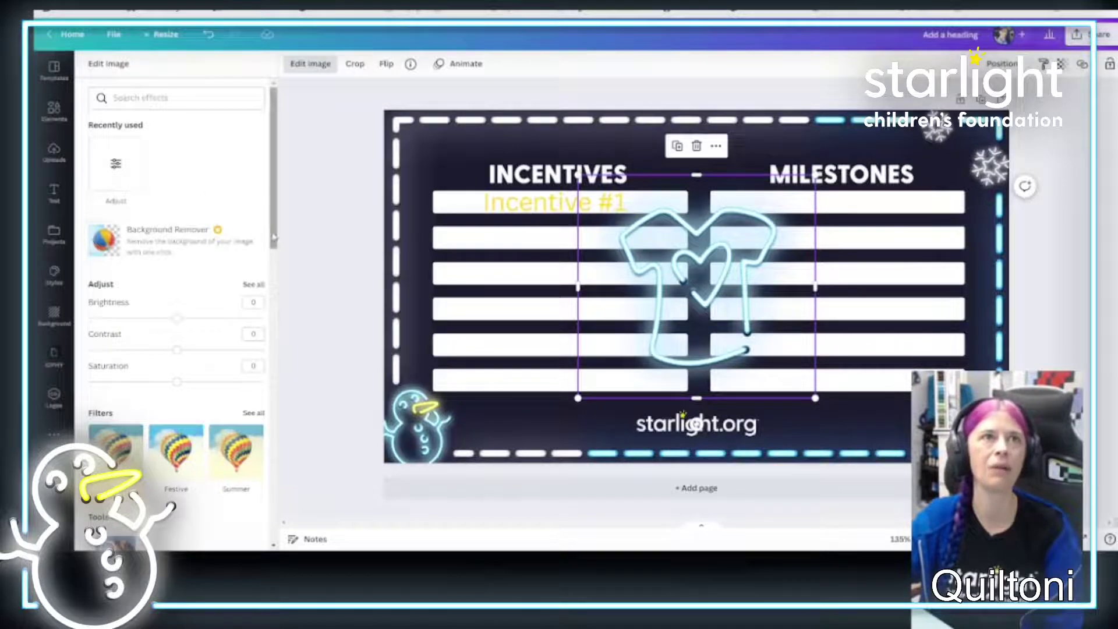
pyautogui.scroll(-5, 142, 195)
pyautogui.scroll(5, 286, 325)
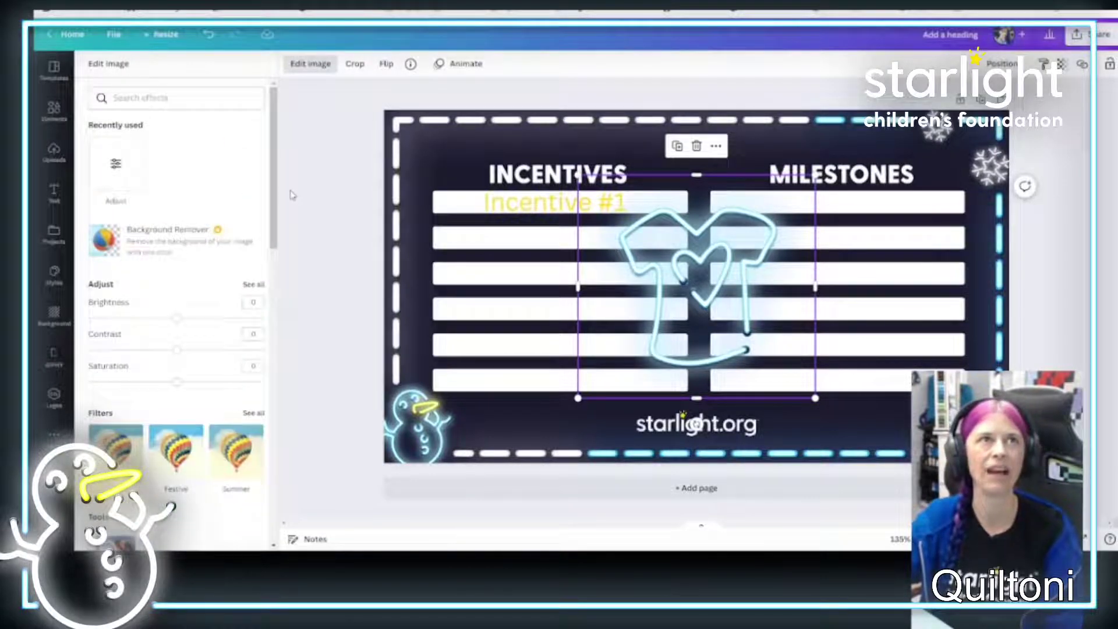
pyautogui.press('Delete')
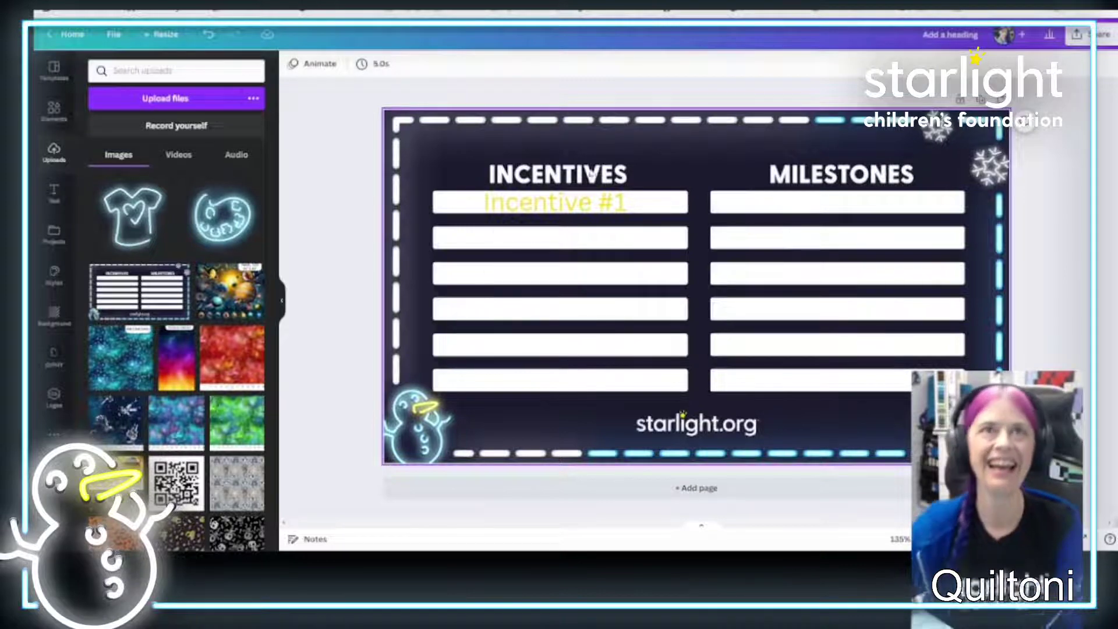
# - Search the elements for "star" and place the solid gold star between the Incentives and Milestones columns
pyautogui.click(733, 167)
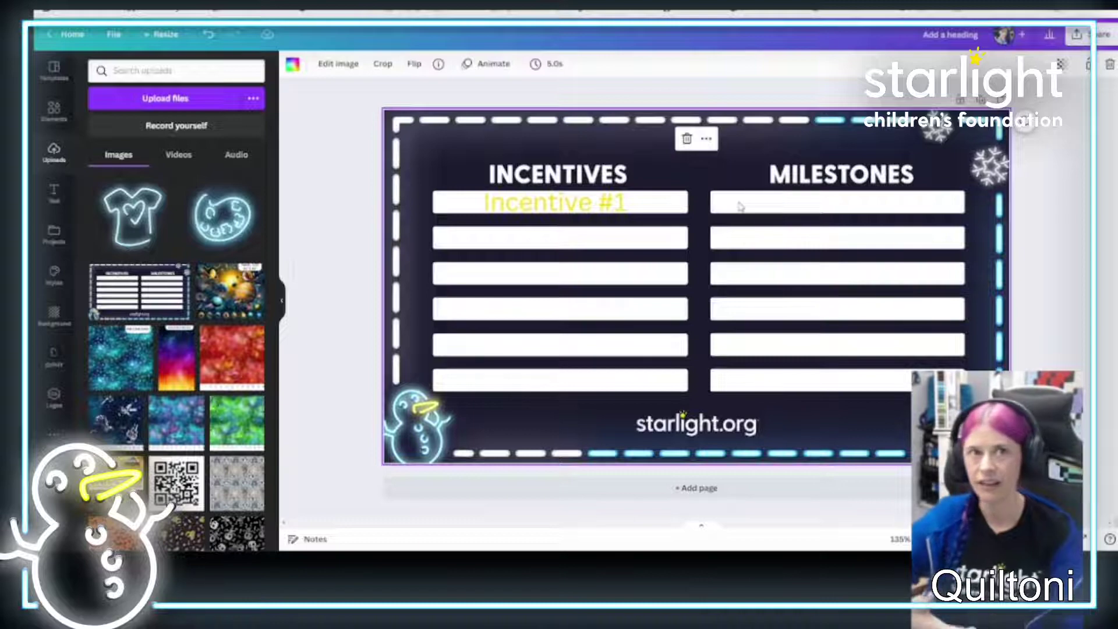
pyautogui.click(54, 111)
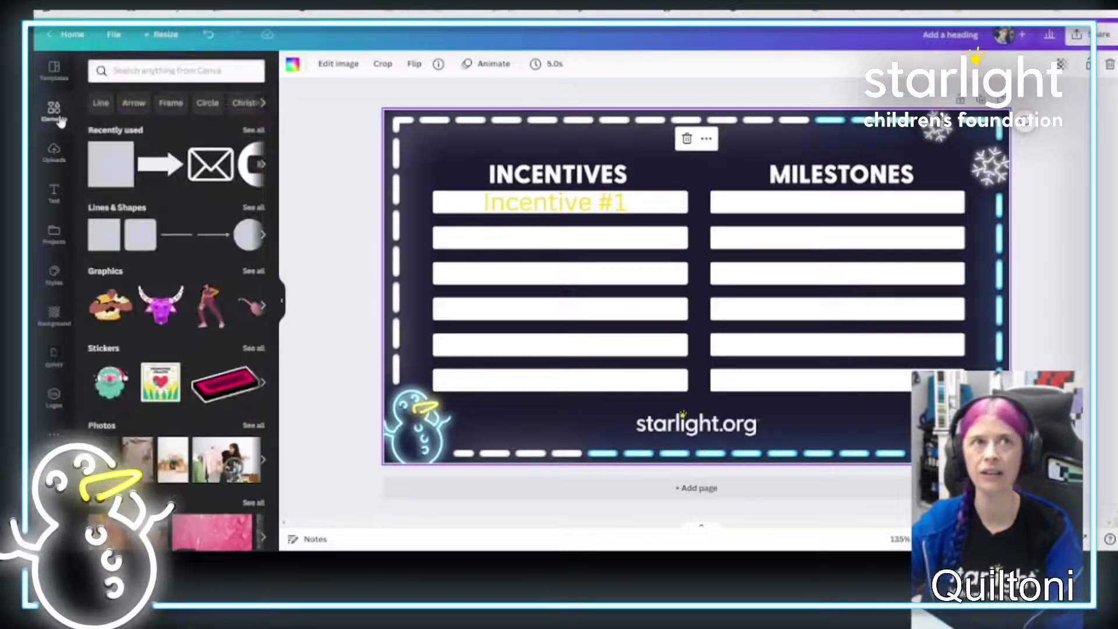
pyautogui.click(201, 70)
pyautogui.write('star')
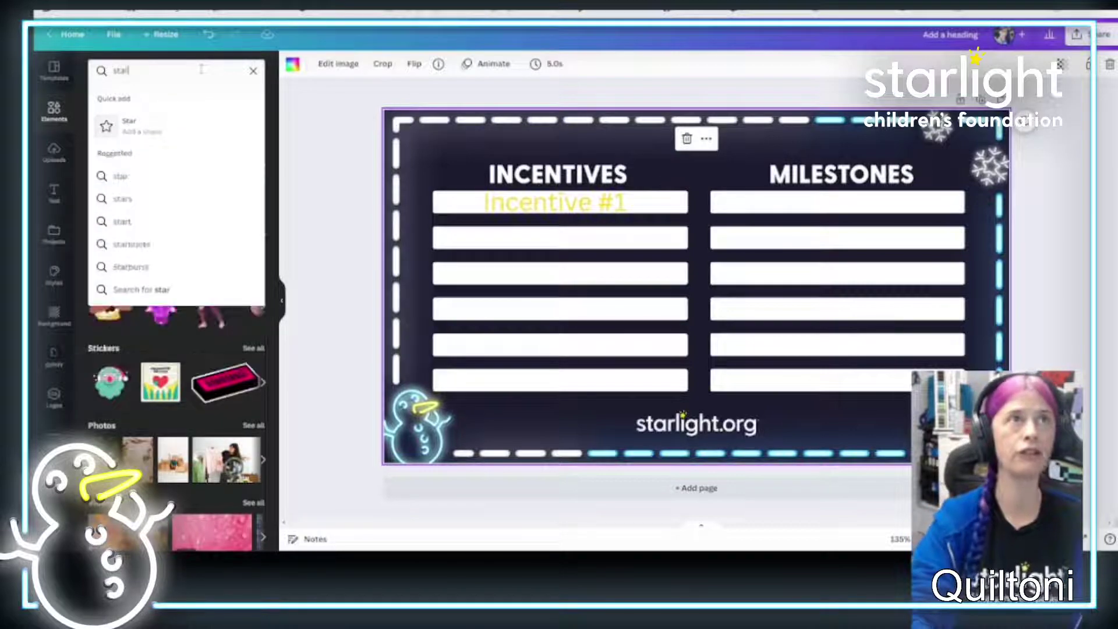
pyautogui.click(172, 176)
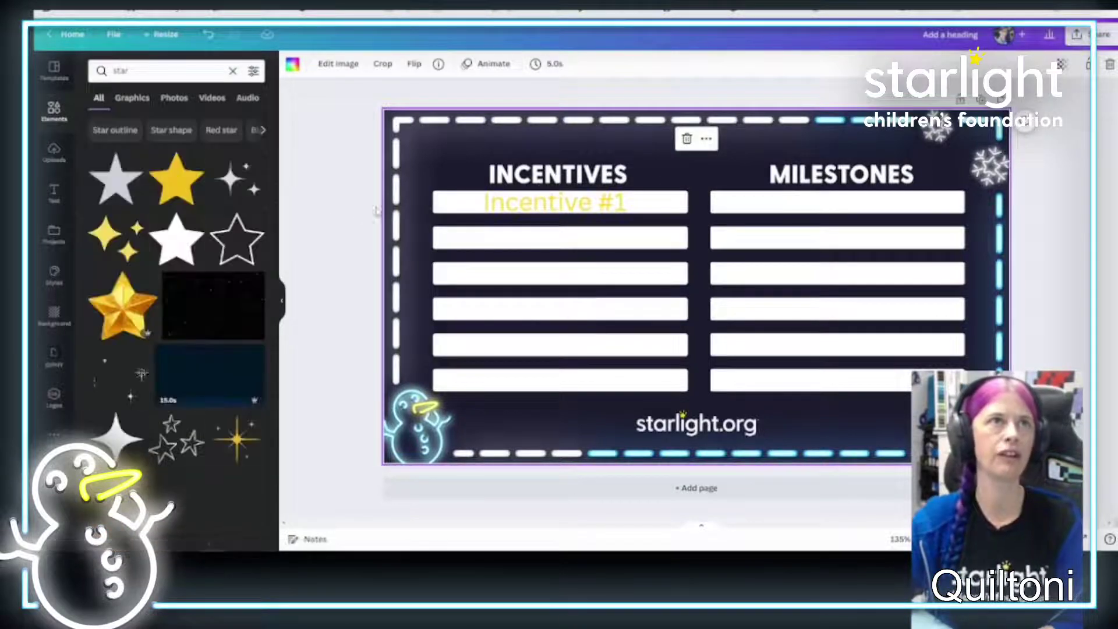
pyautogui.click(176, 177)
pyautogui.moveTo(694, 296); pyautogui.dragTo(698, 217)
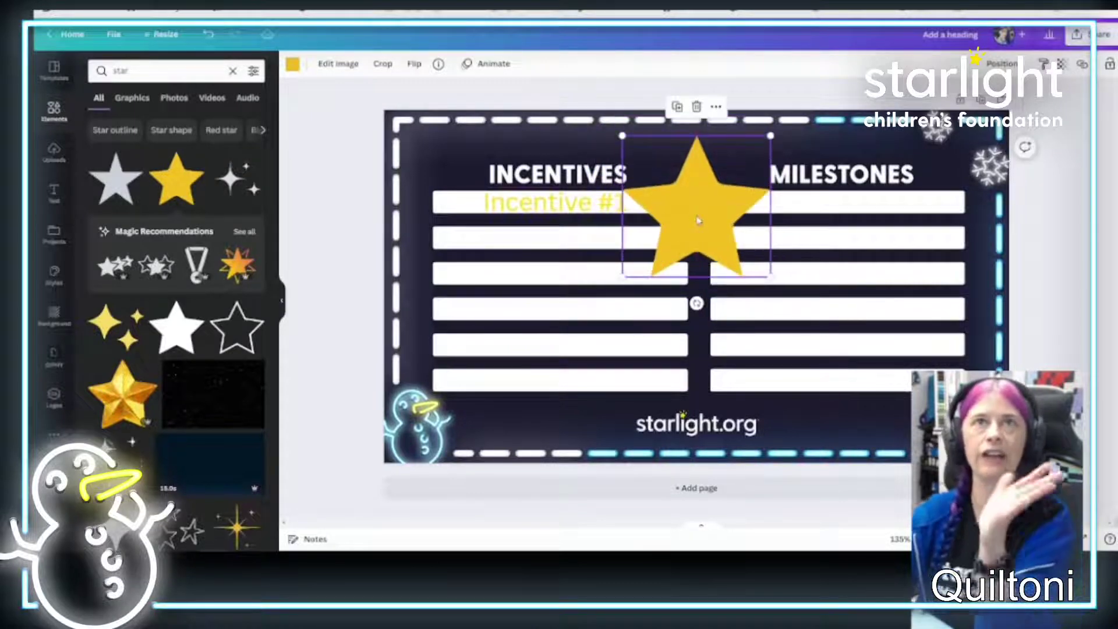
# - Recolour the star with the document yellow ffdd00 and shrink it to fit between the Incentives and Milestones headings
pyautogui.click(292, 65)
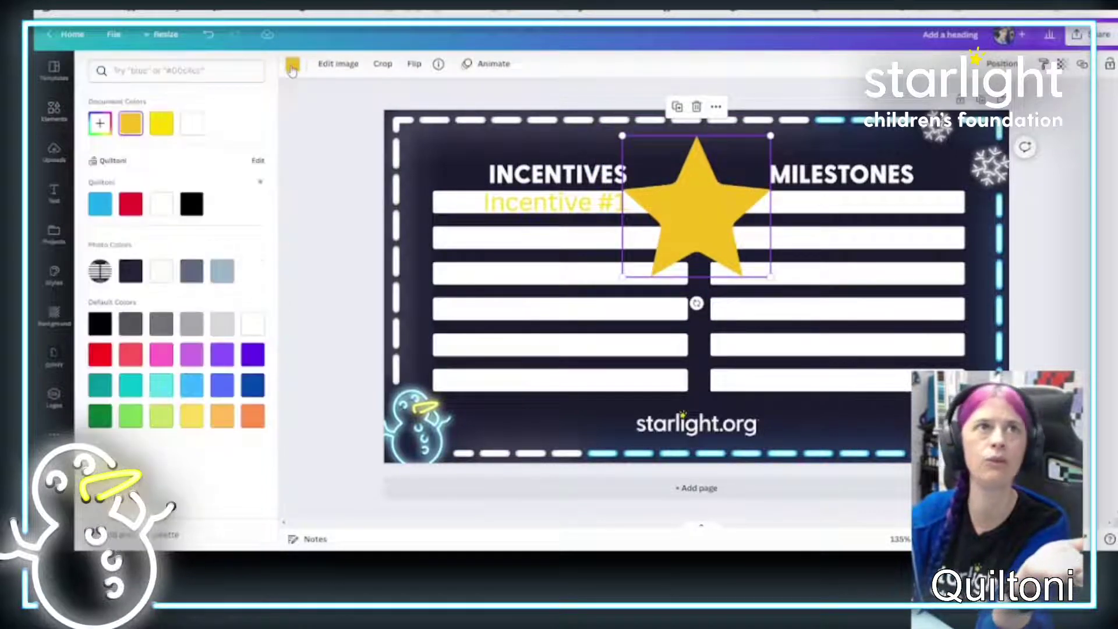
pyautogui.click(166, 130)
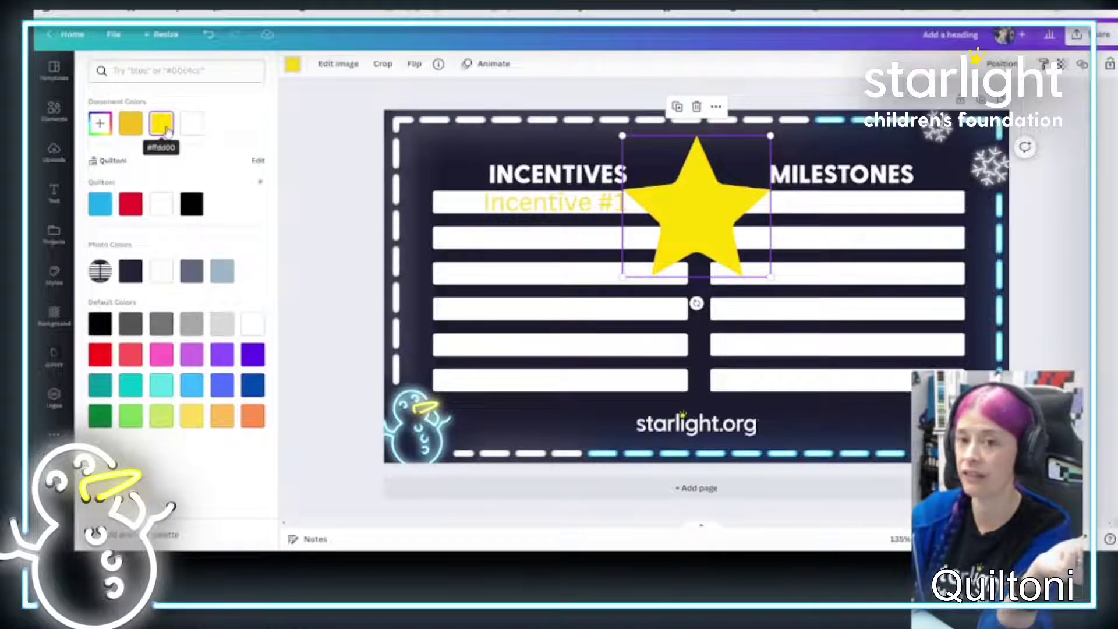
pyautogui.click(158, 71)
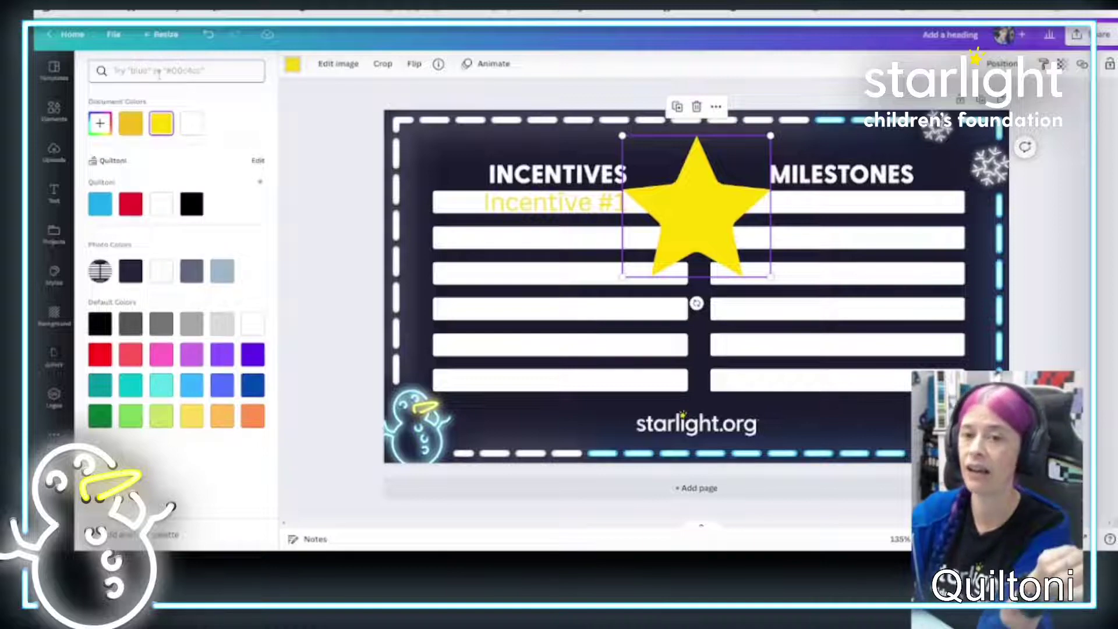
pyautogui.hotkey('alt', 'Tab')
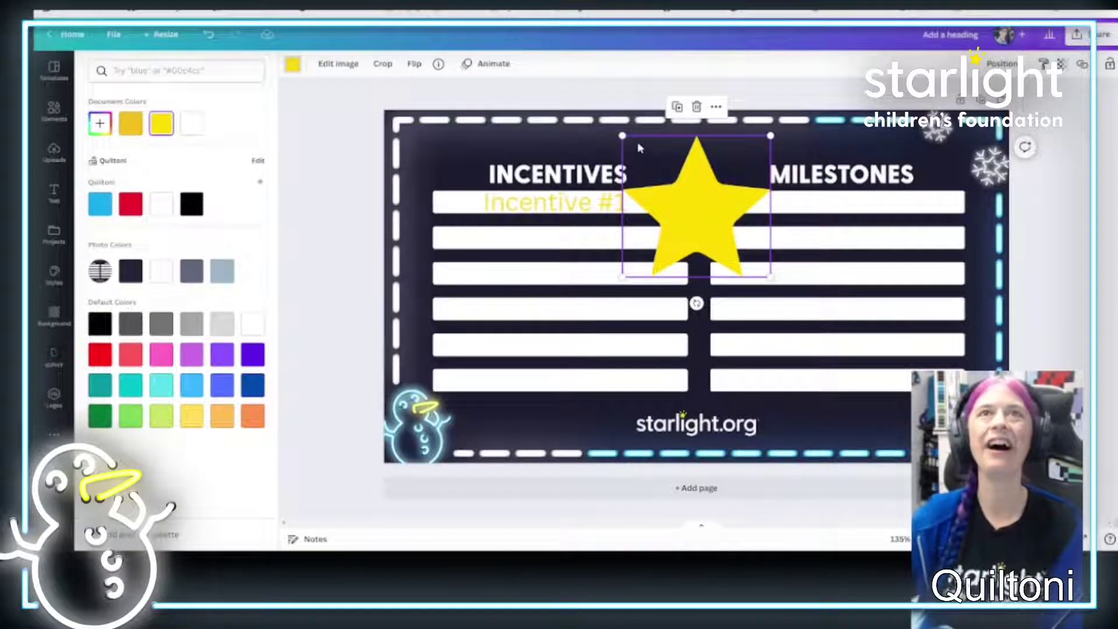
pyautogui.moveTo(622, 136); pyautogui.dragTo(698, 156)
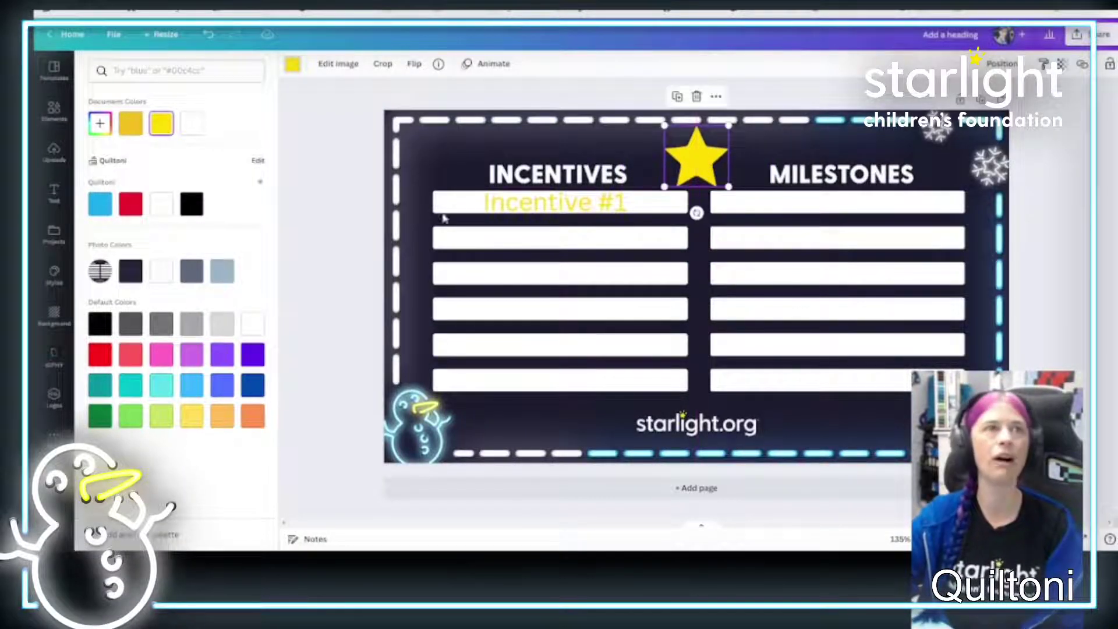
# - Search the elements for "holiday" and place the white snowflake graphic over the Incentives heading and upper rows
pyautogui.click(54, 110)
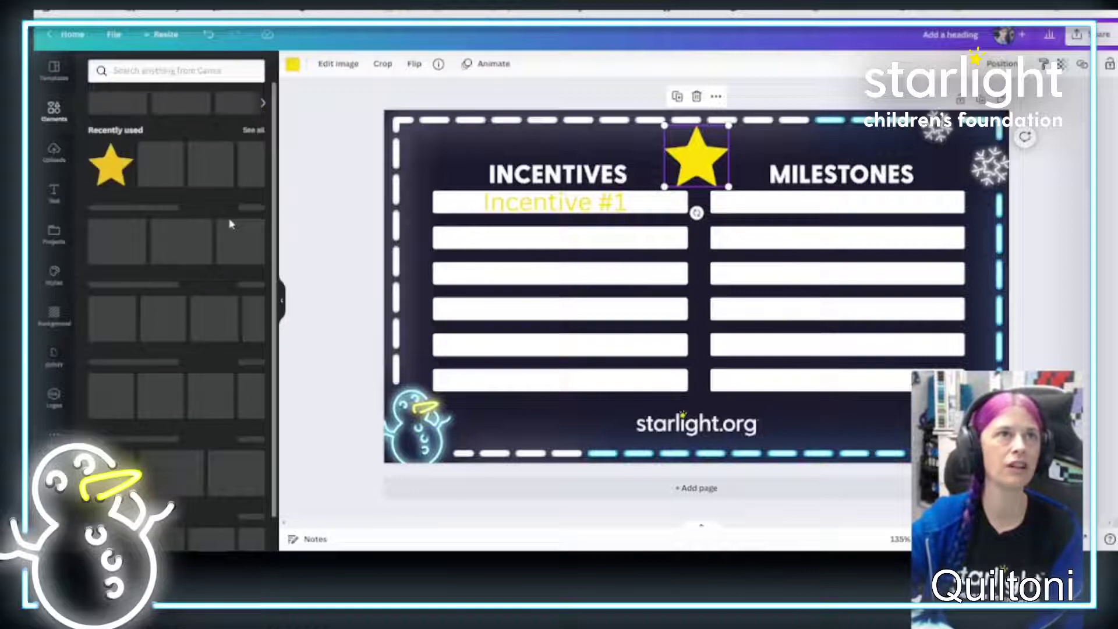
pyautogui.click(146, 70)
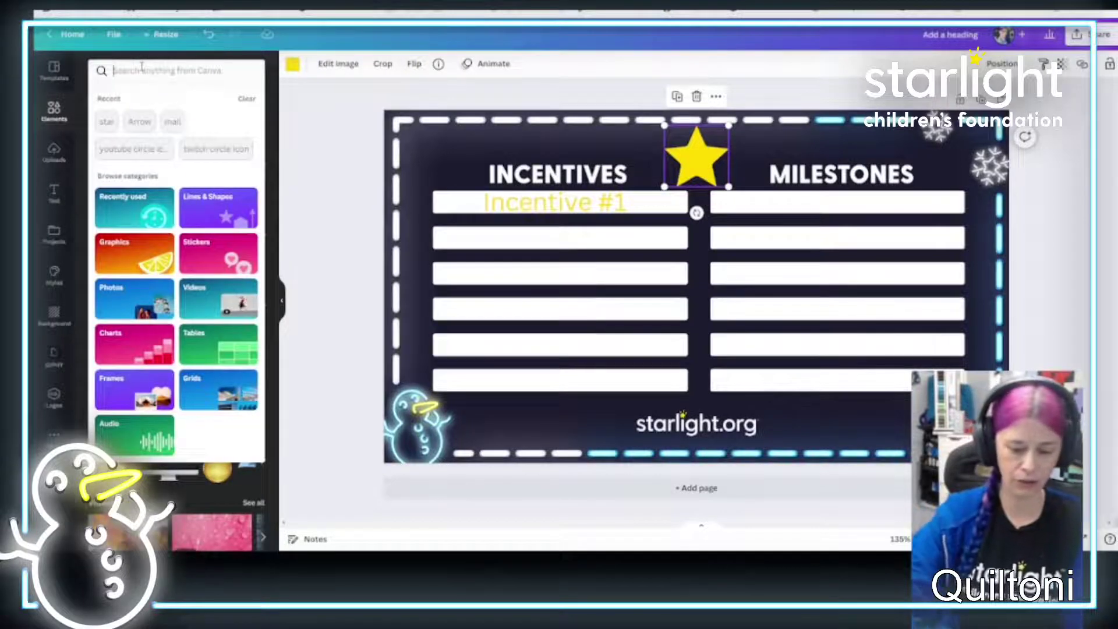
pyautogui.write('holiday')
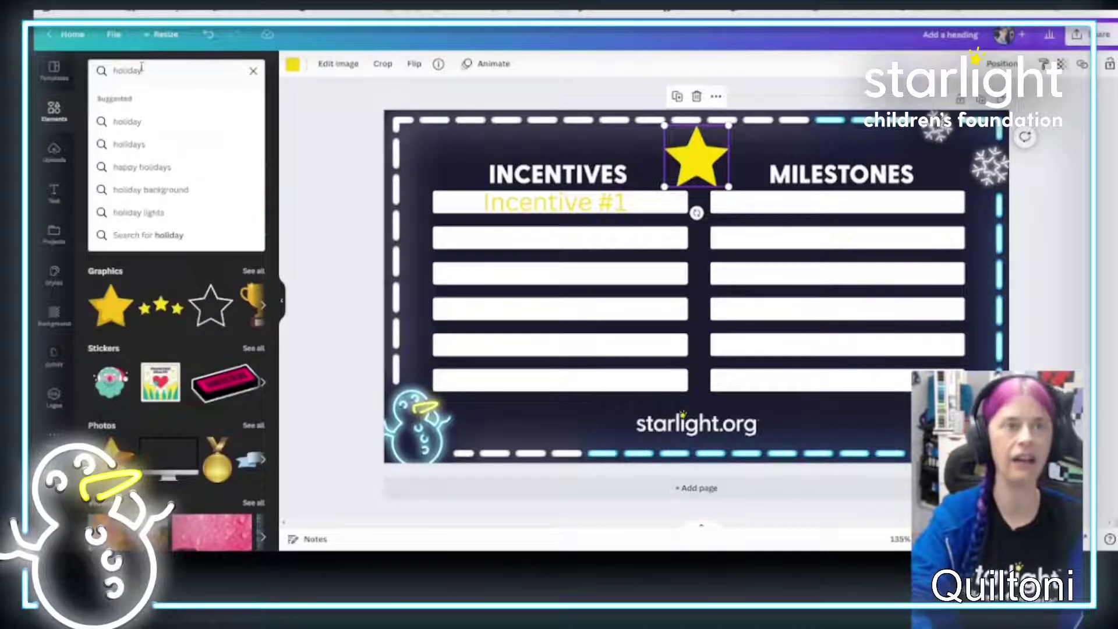
pyautogui.press('Return')
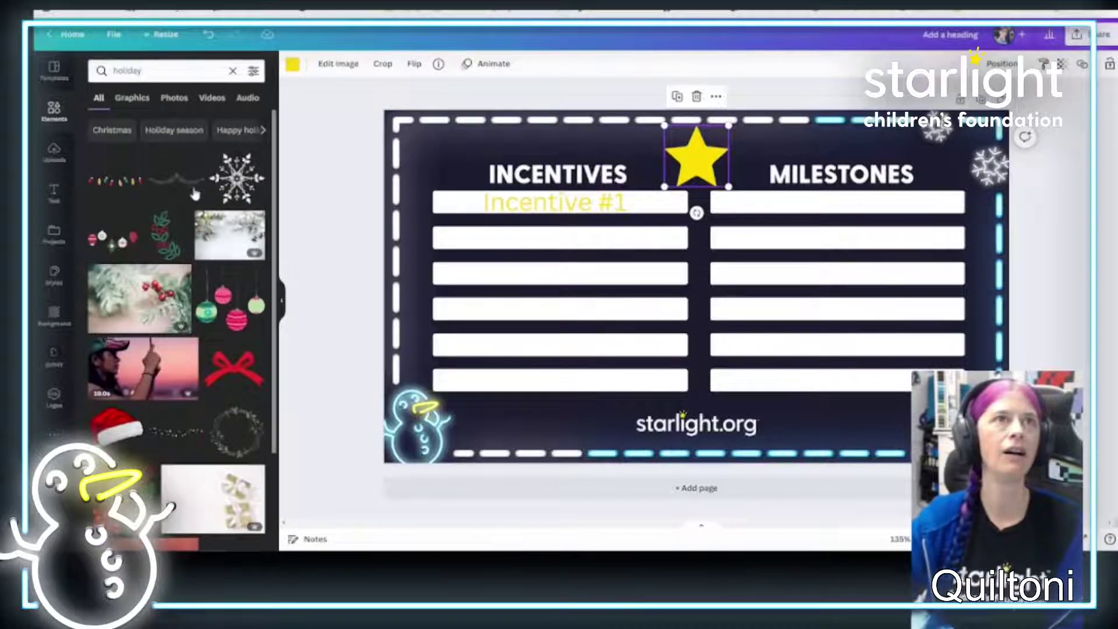
pyautogui.click(237, 178)
pyautogui.moveTo(697, 287); pyautogui.dragTo(495, 222)
# - Recolour the snowflake with the document yellow ffdd00 and move it over the Milestones heading
pyautogui.click(292, 64)
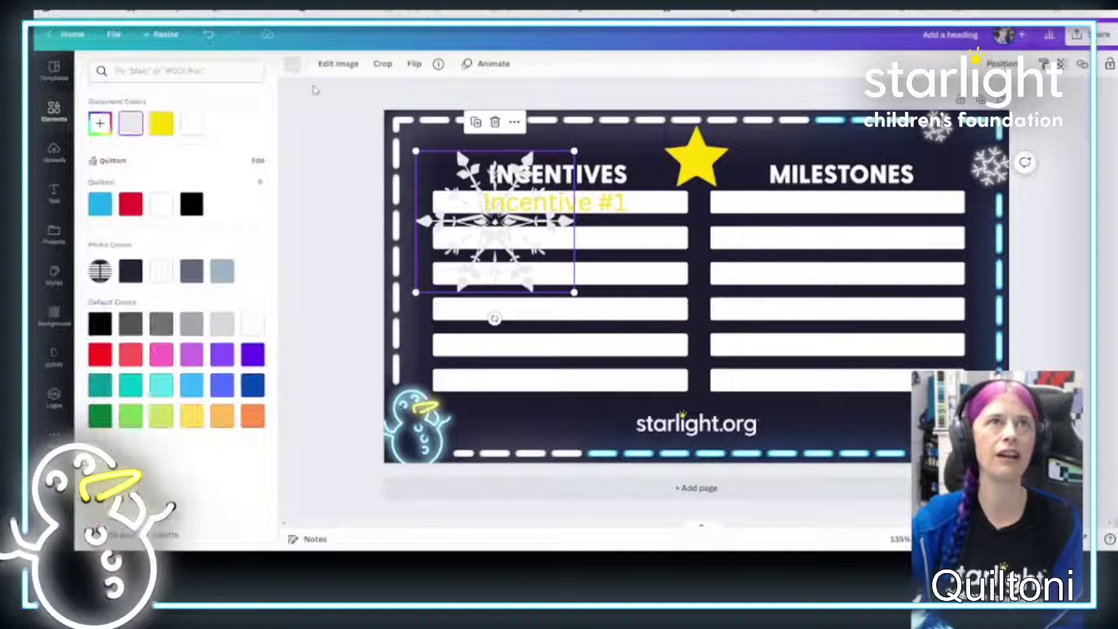
pyautogui.click(161, 123)
pyautogui.moveTo(503, 217); pyautogui.dragTo(775, 200)
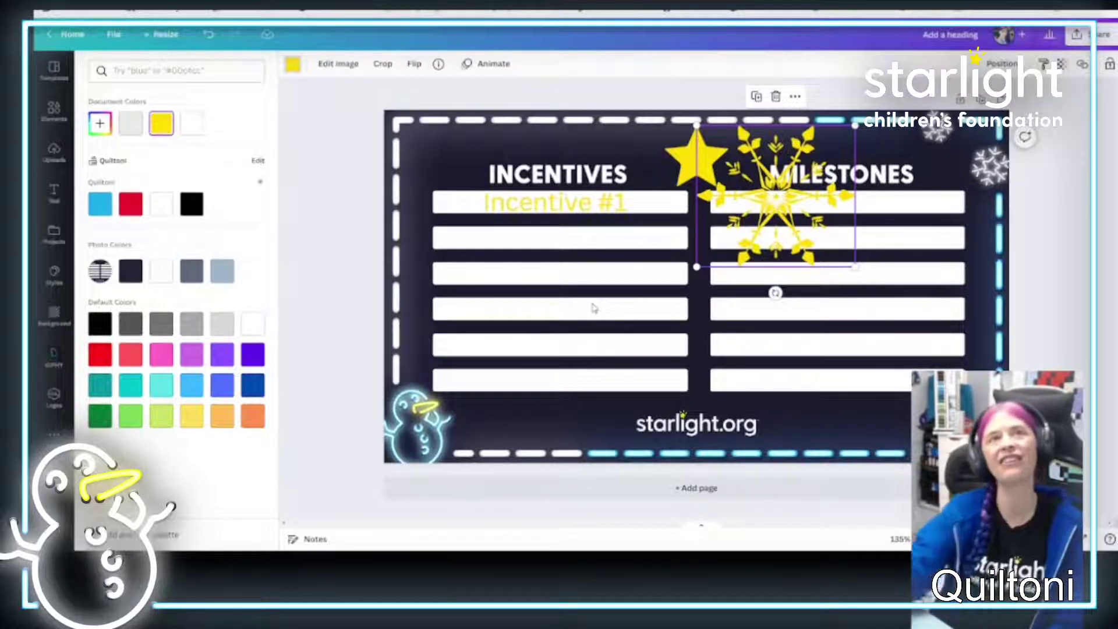
# - Check Color Palette.png in Box, return to Canva, and delete the yellow snowflake and star from the page
pyautogui.hotkey('alt', 'Tab')
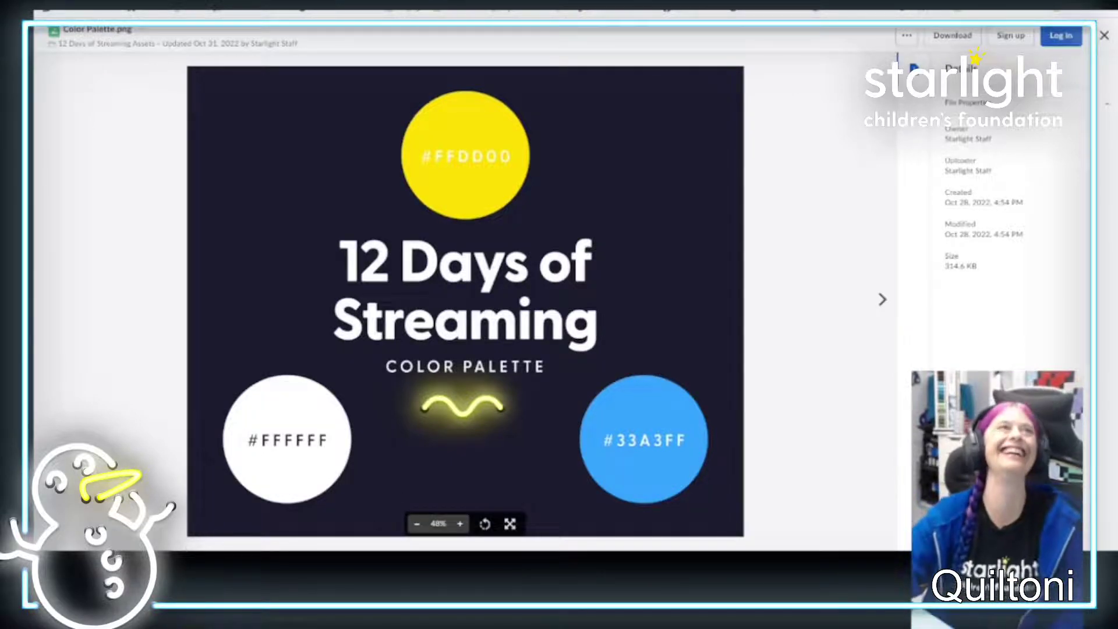
pyautogui.hotkey('ctrl', 'Tab')
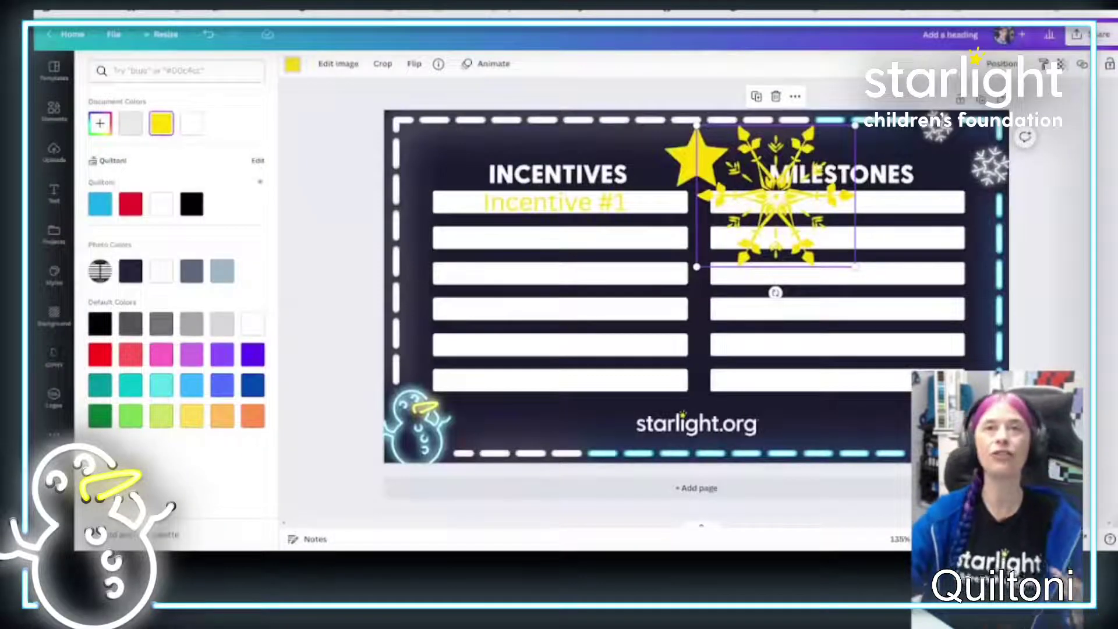
pyautogui.press('Delete')
pyautogui.click(676, 160)
pyautogui.press('Delete')
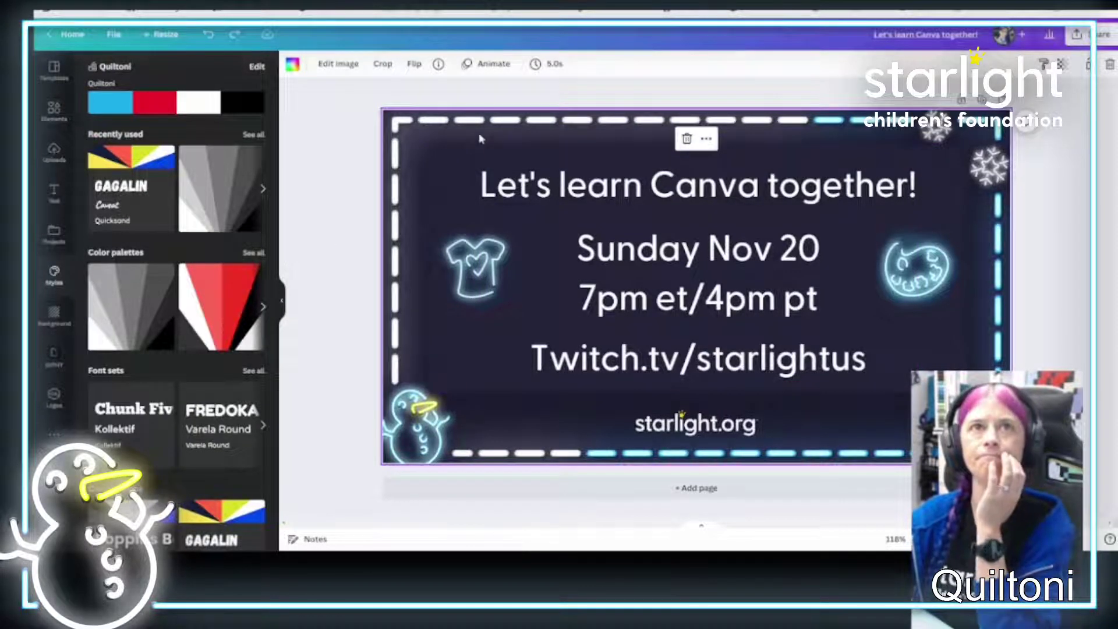
# - In the "Let's learn Canva together!" design, delete the bordered background image and set the text colour to light blue from the photo colours
pyautogui.click(687, 138)
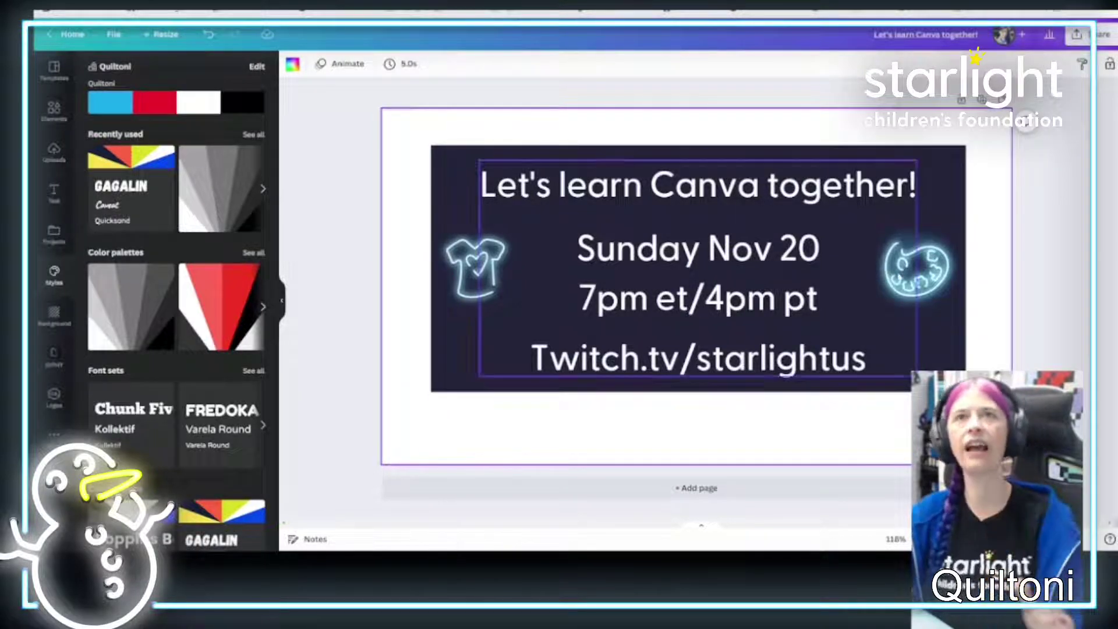
pyautogui.click(845, 237)
pyautogui.click(465, 65)
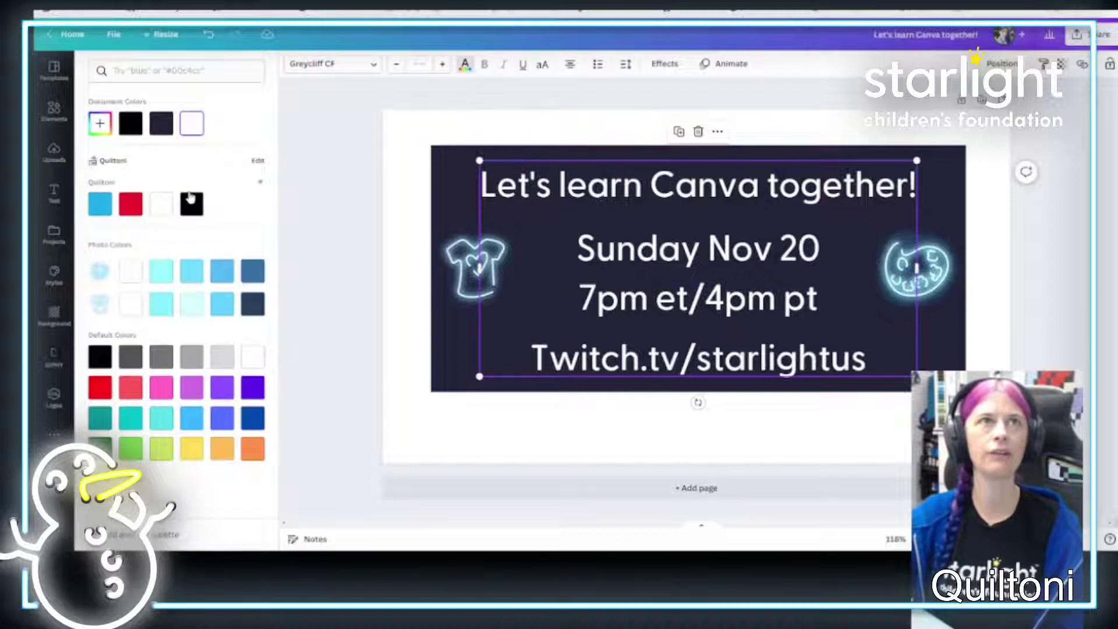
pyautogui.click(191, 272)
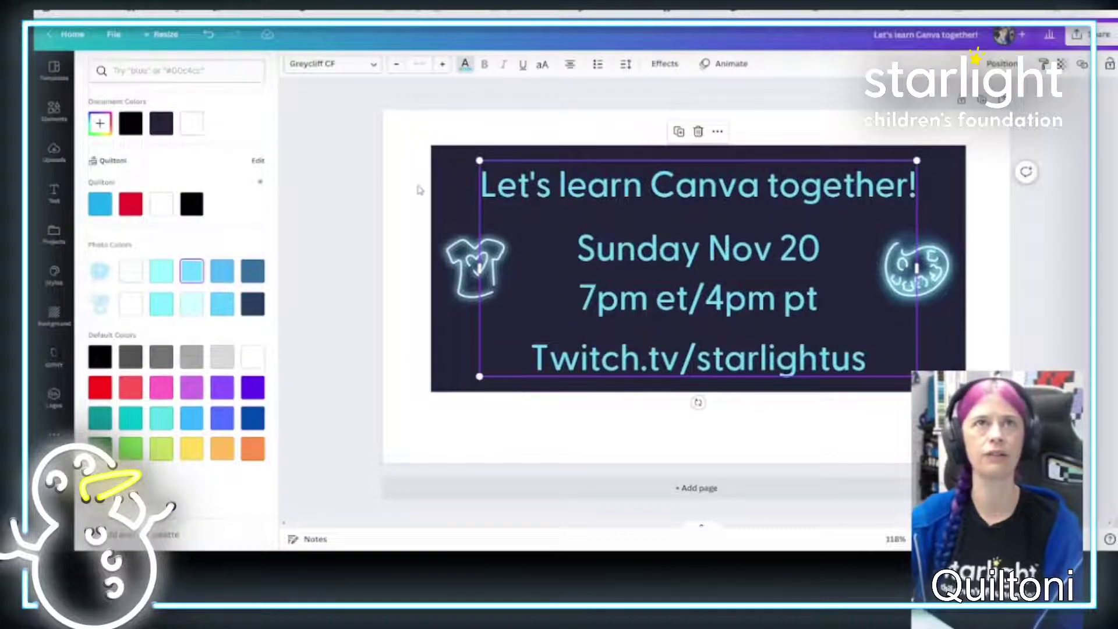
# - Recolour the dark rectangle behind the text with the red from the Quiltoni brand colours
pyautogui.click(453, 153)
pyautogui.click(353, 64)
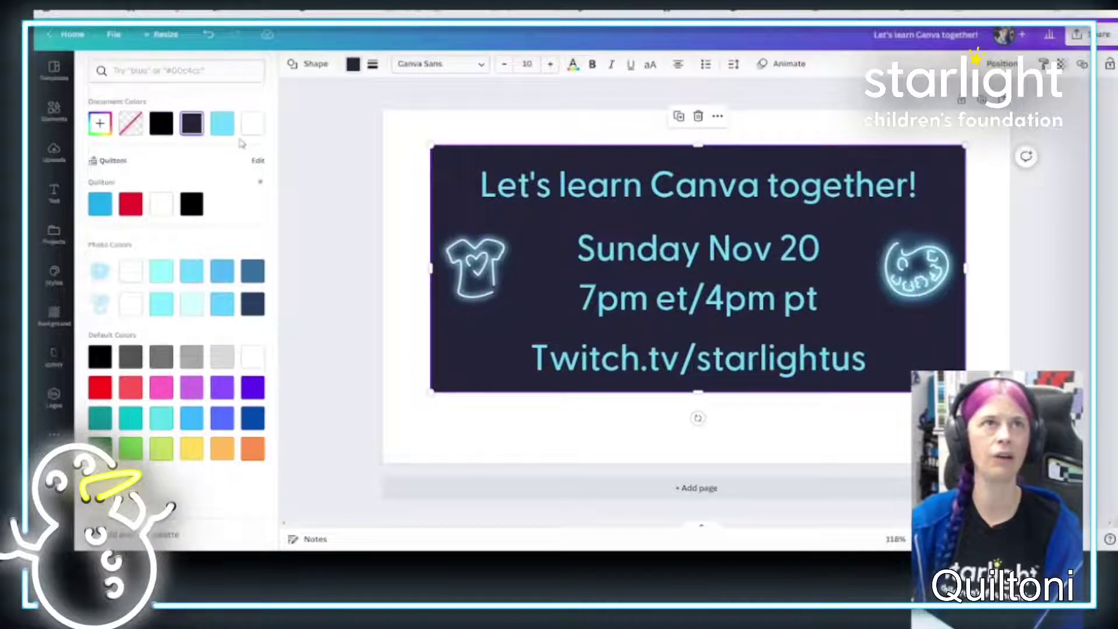
pyautogui.click(130, 203)
pyautogui.click(358, 173)
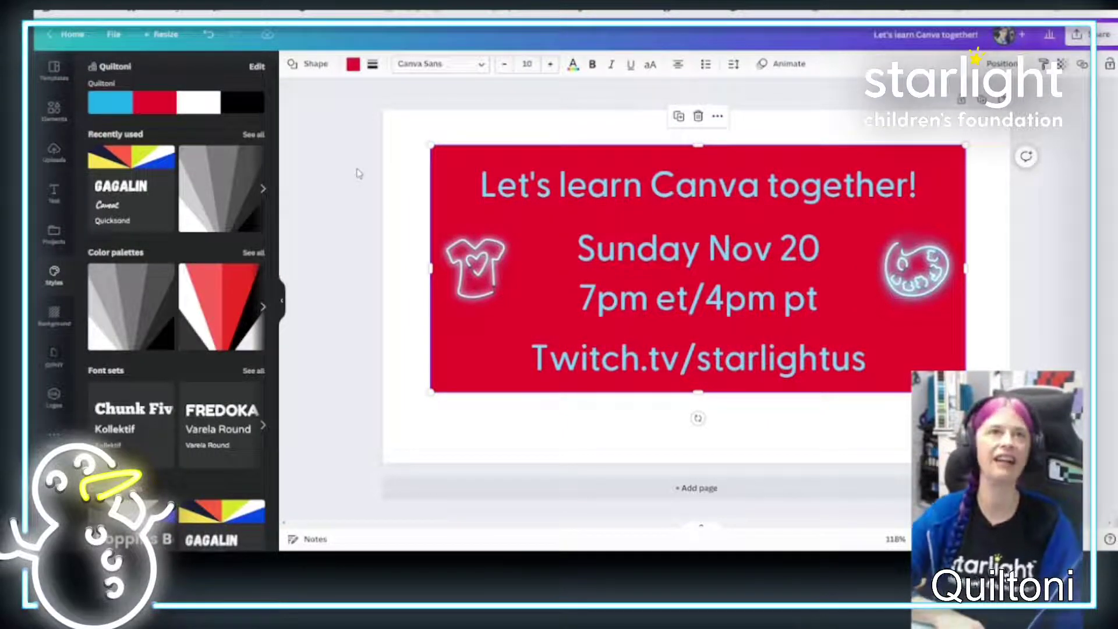
# - Return to the Incentives and Milestones design and view the colour options for its background image
pyautogui.click(515, 199)
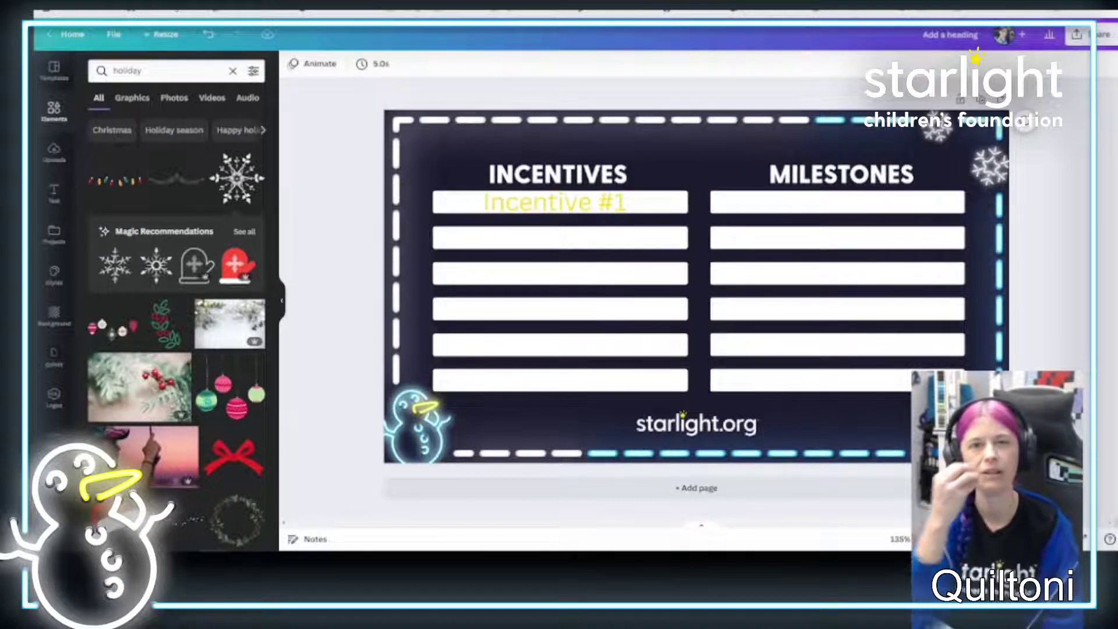
pyautogui.click(466, 141)
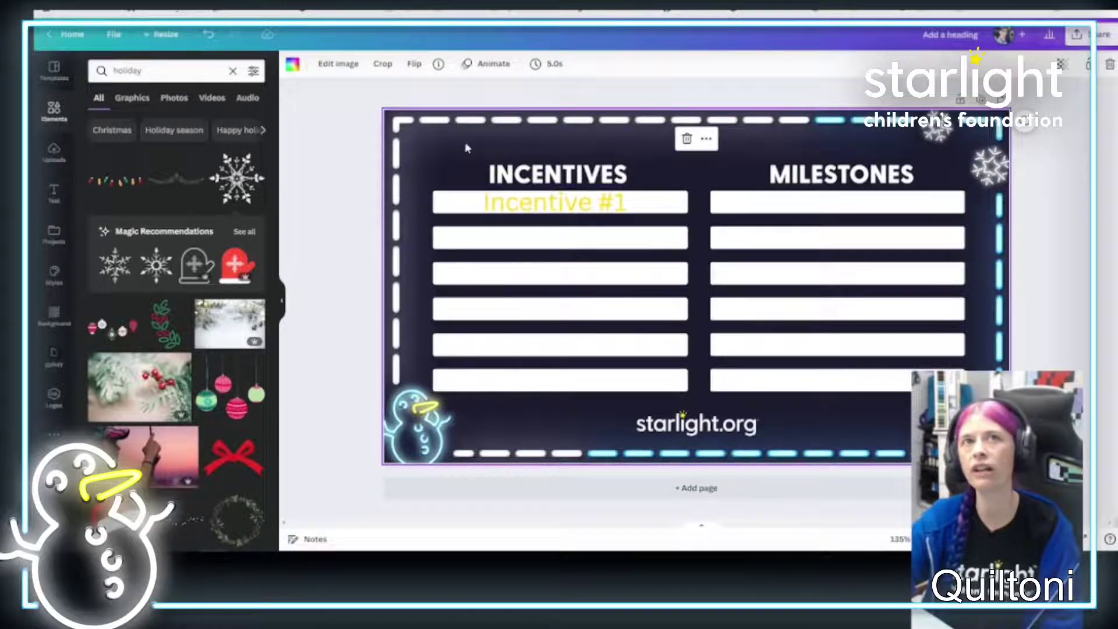
pyautogui.click(293, 65)
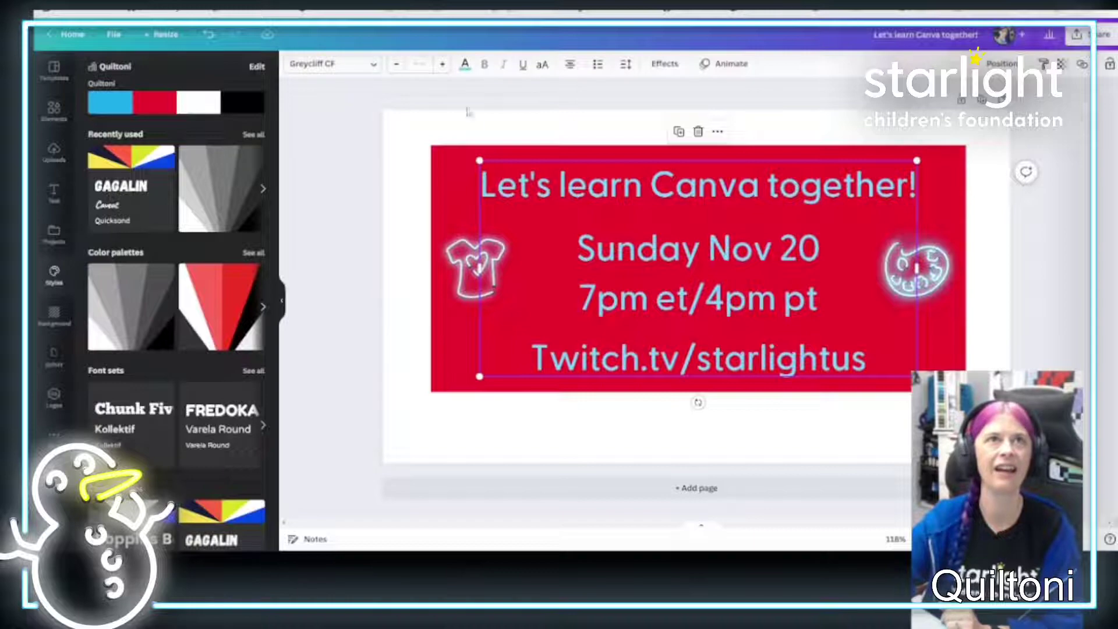
# - In the "Let's learn Canva together!" design, set the red rectangle's fill to the hex code 222538
pyautogui.click(452, 159)
pyautogui.click(354, 65)
pyautogui.click(175, 73)
pyautogui.write('2d')
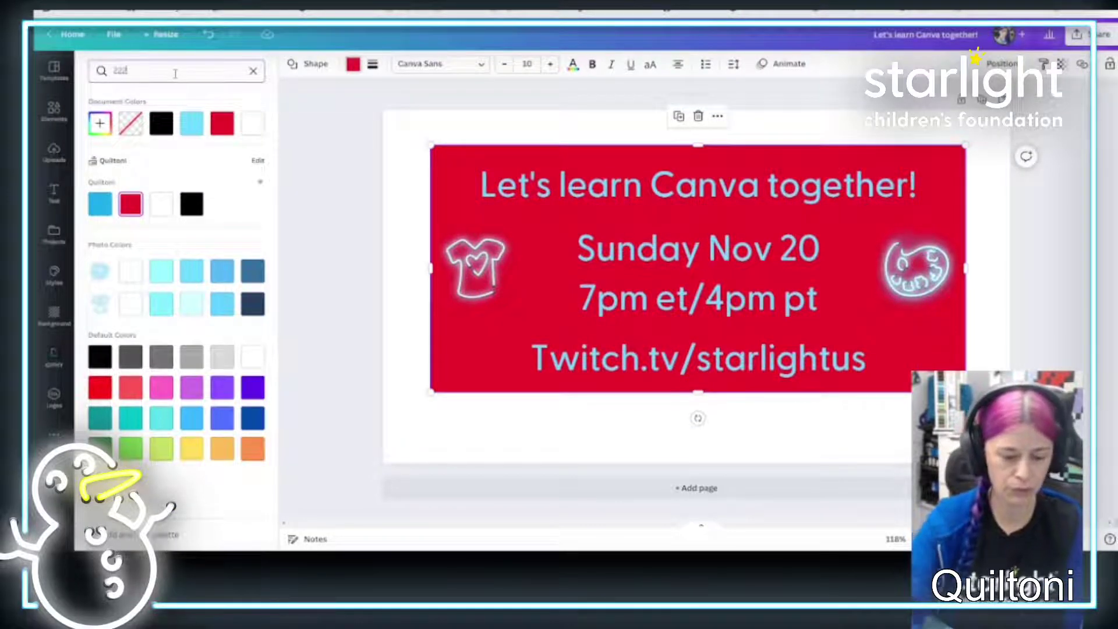
pyautogui.write('53')
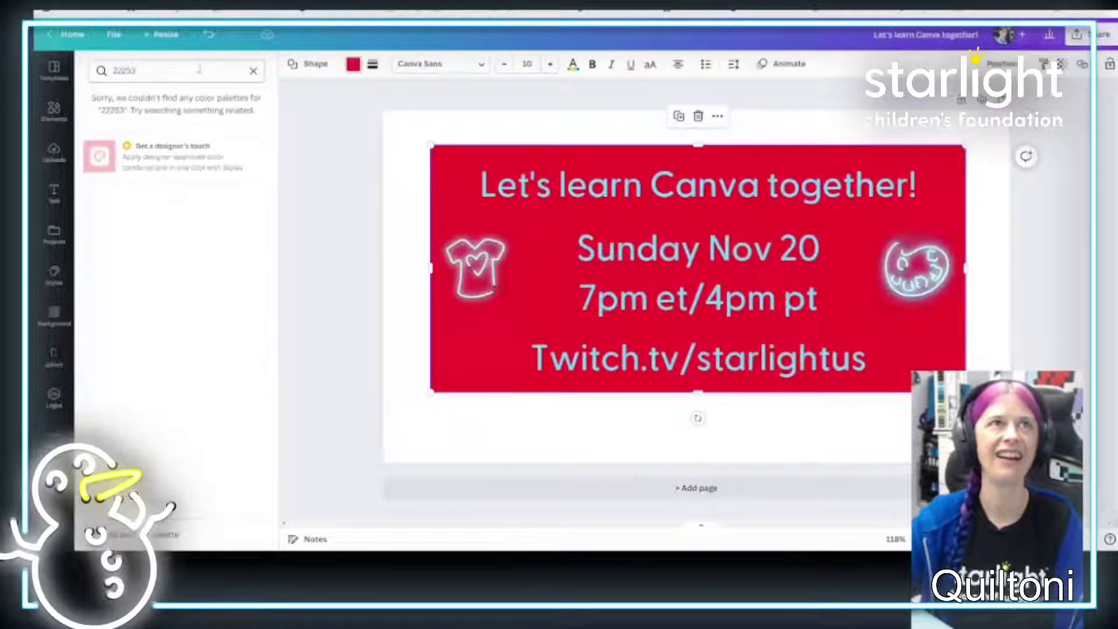
pyautogui.click(195, 72)
pyautogui.write('8')
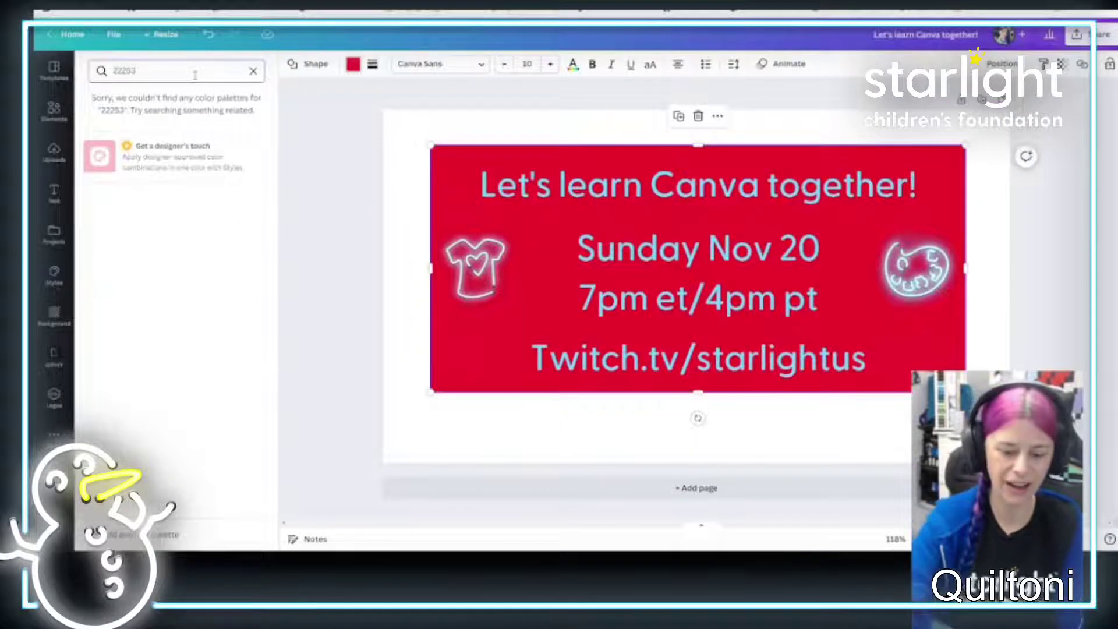
pyautogui.click(100, 124)
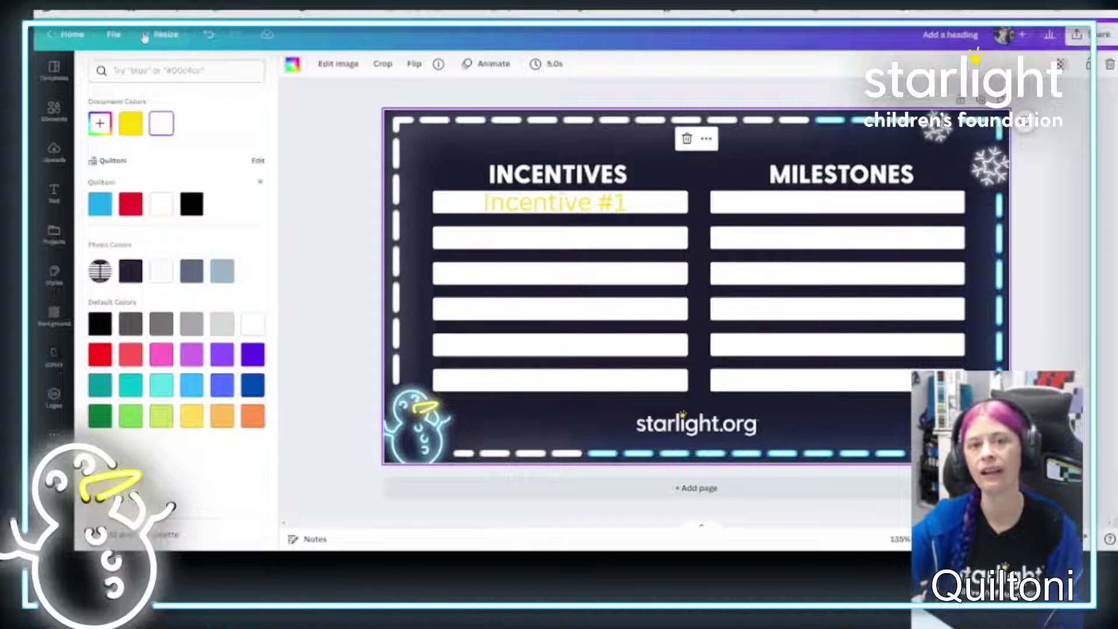
# - Make a resized copy of the Incentives and Milestones design in the Instagram Post (Square) format, 1080 × 1080 px
pyautogui.click(168, 36)
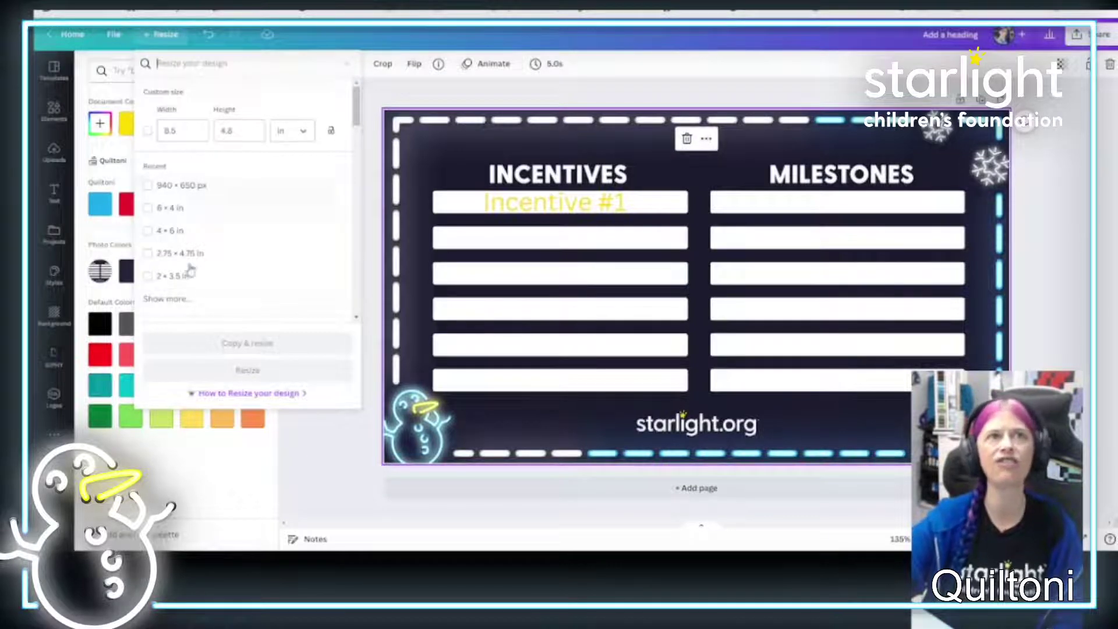
pyautogui.click(179, 301)
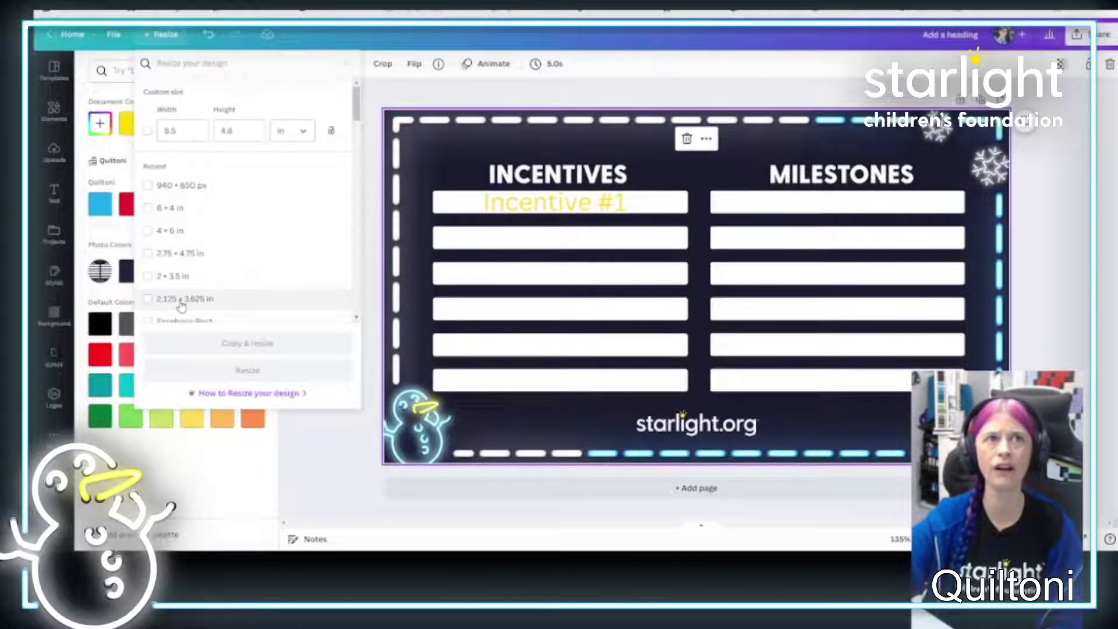
pyautogui.scroll(-3, 253, 268)
pyautogui.scroll(-3, 241, 210)
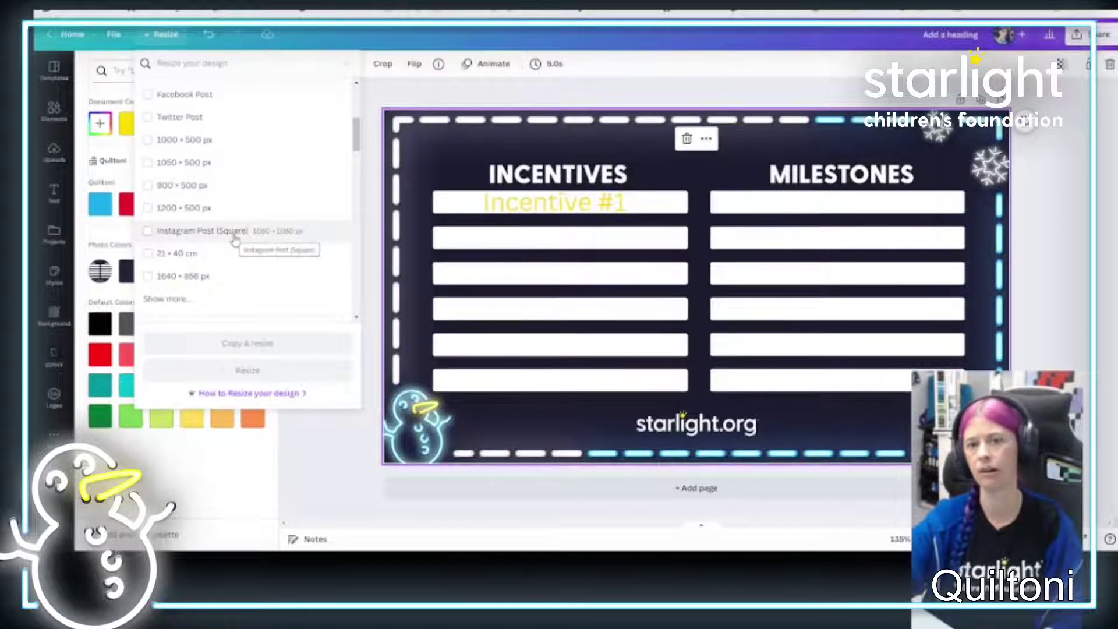
pyautogui.click(148, 231)
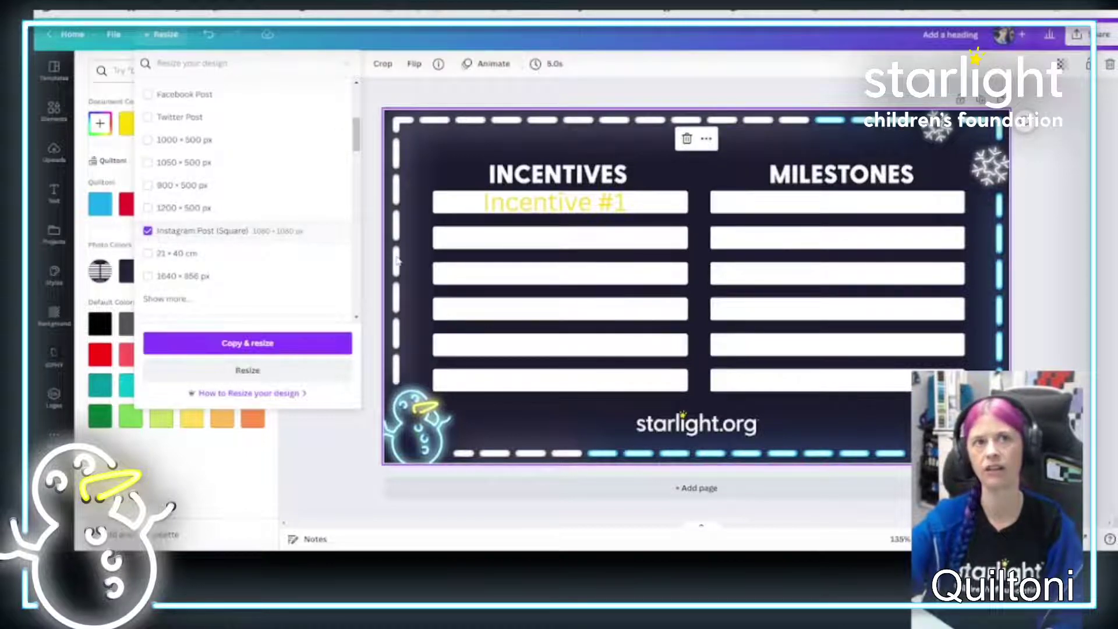
pyautogui.click(269, 348)
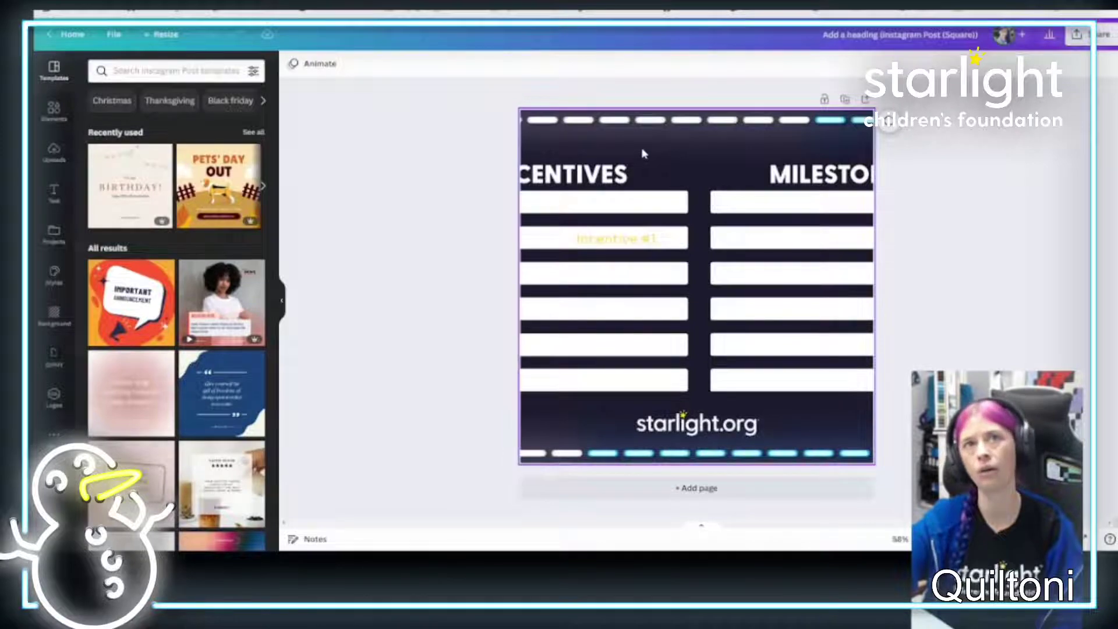
# - Delete the cropped Incentives and Milestones background image from the square copy
pyautogui.moveTo(640, 149)
pyautogui.mouseDown()
pyautogui.moveTo(710, 160)
pyautogui.moveTo(660, 151)
pyautogui.mouseUp()
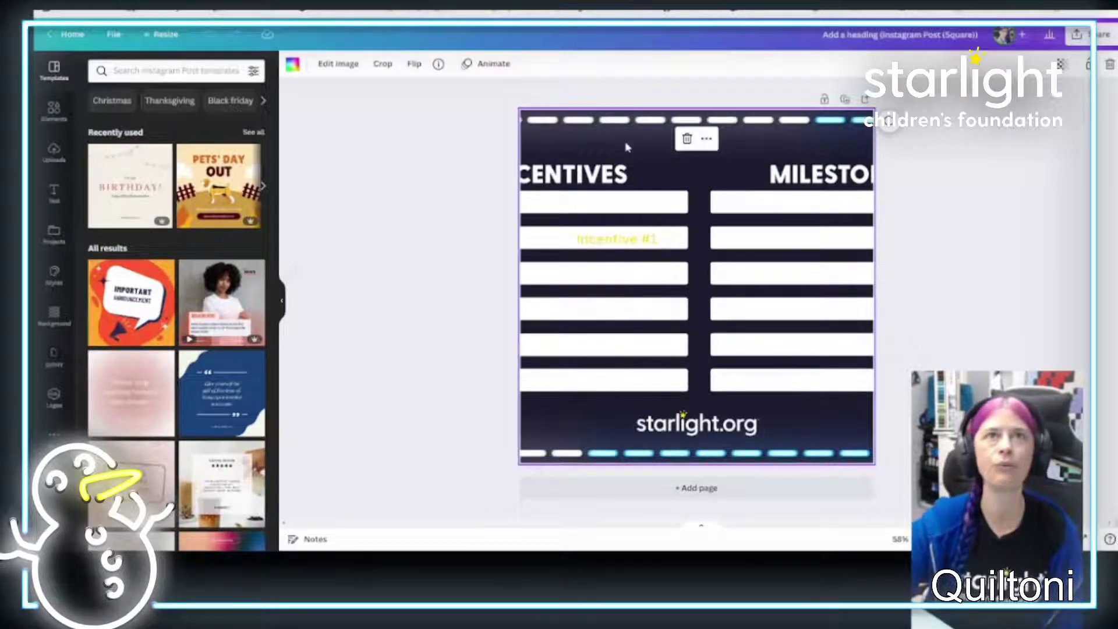
pyautogui.moveTo(616, 127); pyautogui.dragTo(684, 141)
pyautogui.click(686, 140)
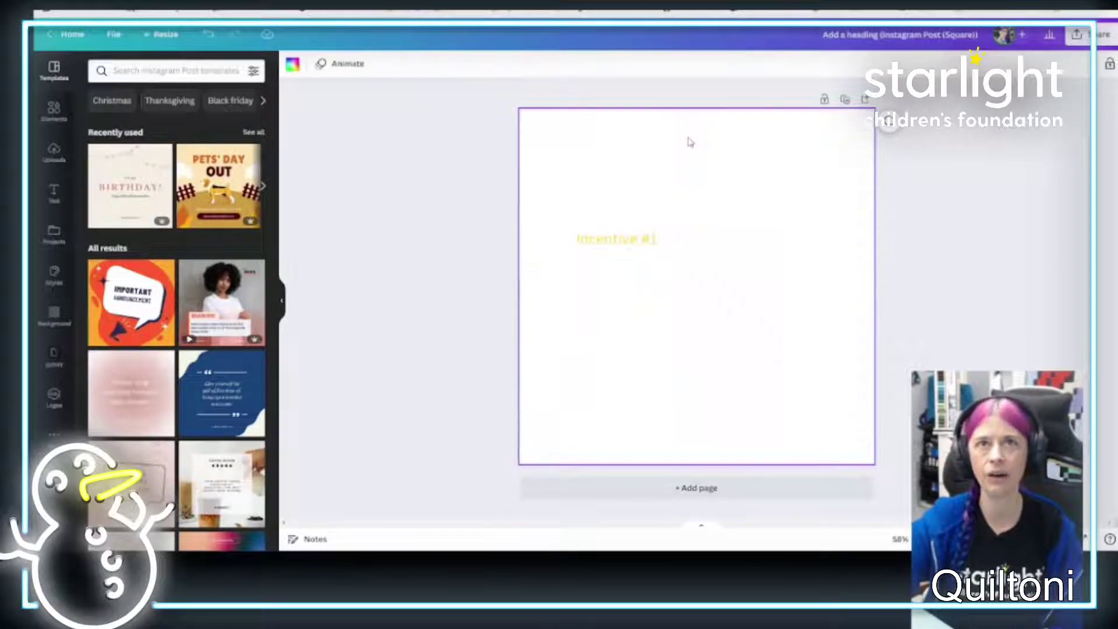
# - Add the uploaded Incentives and Milestones image across the page's full width at its upper edge, and move "Incentive #1" onto the first incentive row
pyautogui.click(54, 153)
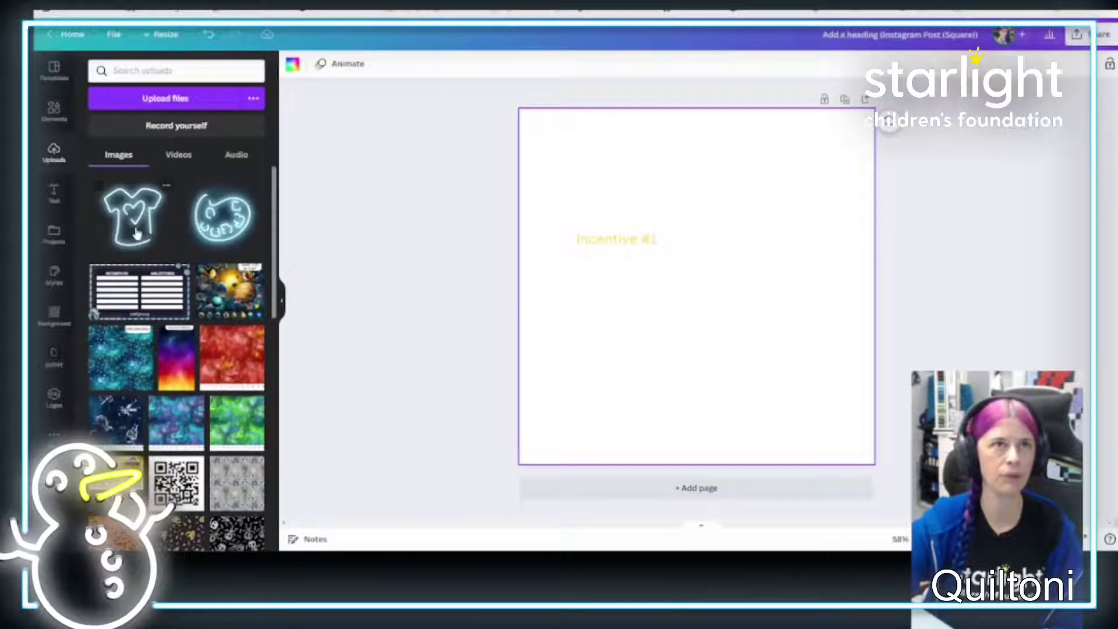
pyautogui.click(149, 306)
pyautogui.moveTo(774, 300); pyautogui.dragTo(725, 195)
pyautogui.moveTo(779, 256); pyautogui.dragTo(863, 315)
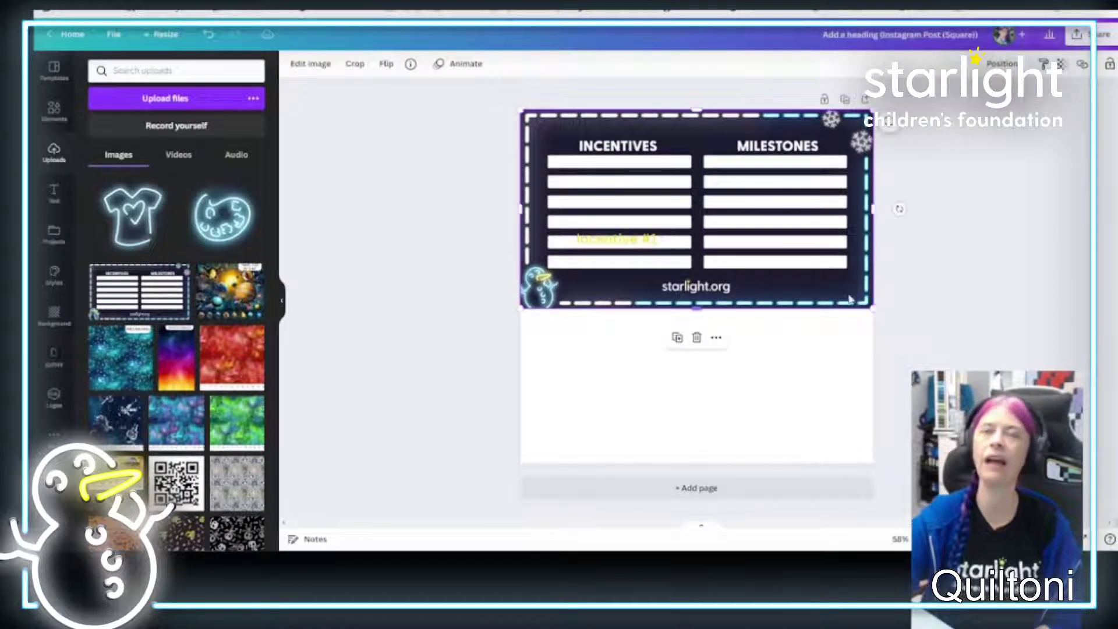
pyautogui.moveTo(618, 240); pyautogui.dragTo(618, 162)
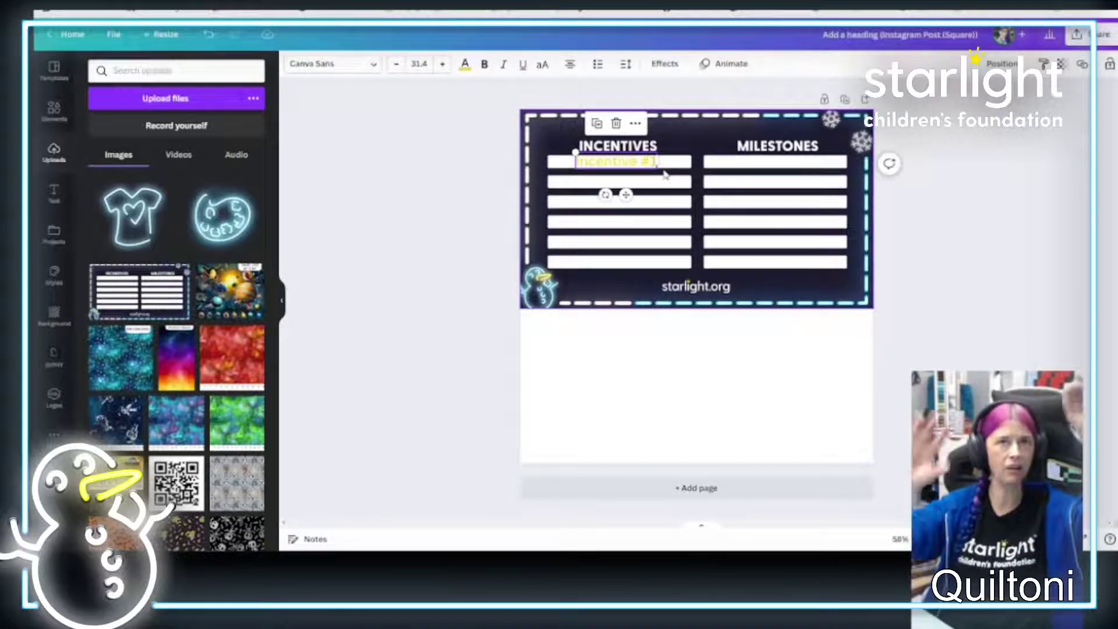
# - Set the page background of the square design to the dark navy from the photo colours
pyautogui.click(572, 402)
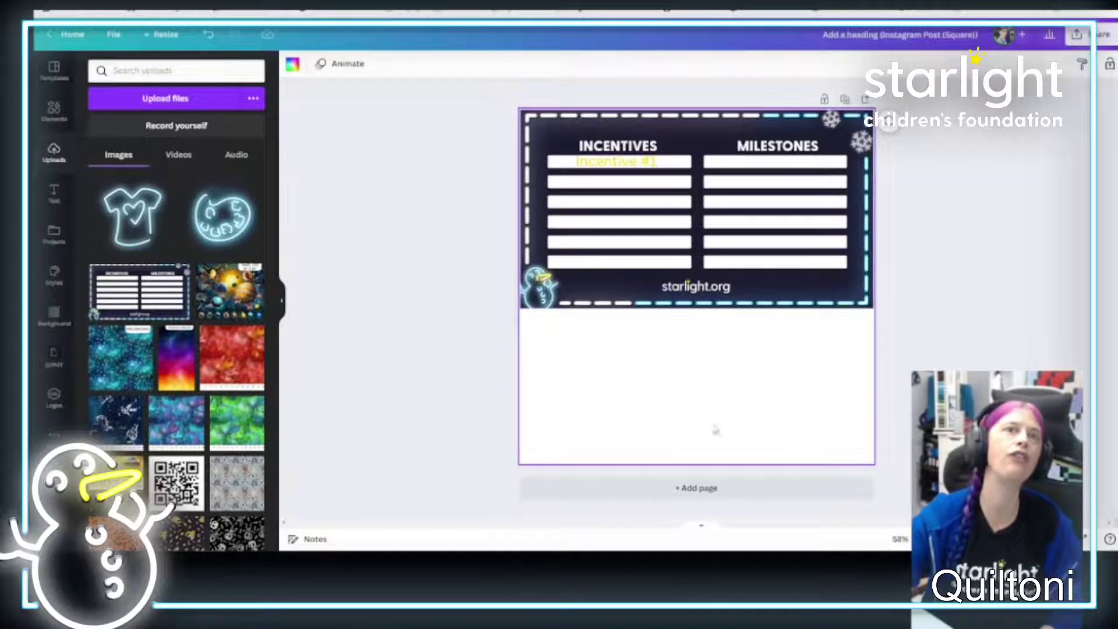
pyautogui.click(619, 283)
pyautogui.click(623, 376)
pyautogui.click(291, 67)
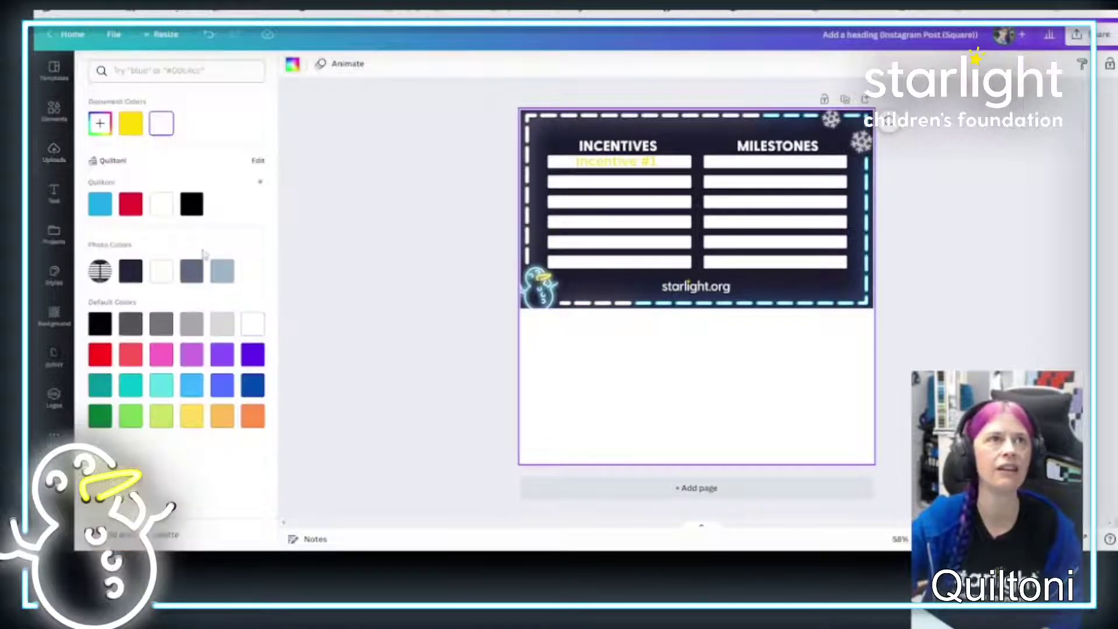
pyautogui.click(192, 205)
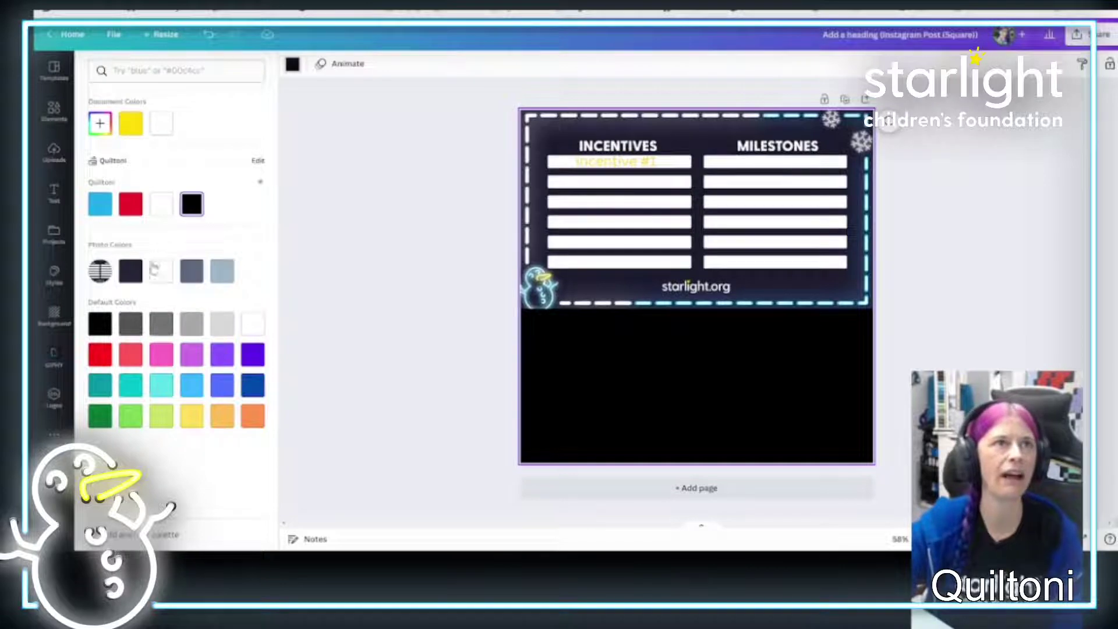
pyautogui.click(131, 271)
pyautogui.click(313, 128)
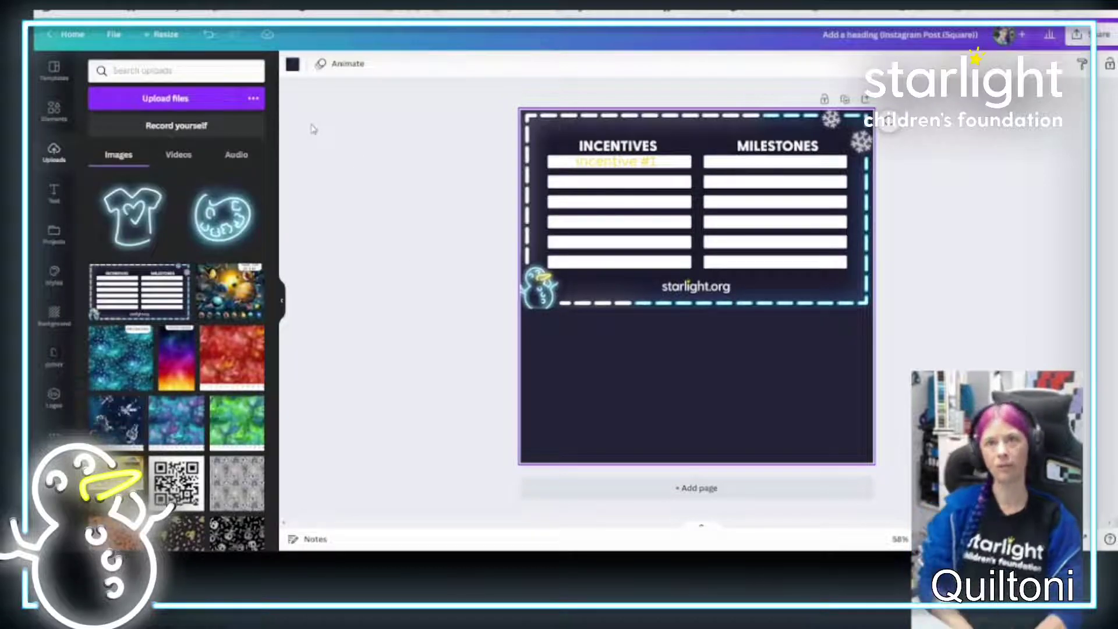
# - Move the Incentives and Milestones image to the page's vertical middle and place "Incentive #1" back on its first incentive row
pyautogui.moveTo(702, 202); pyautogui.dragTo(707, 268)
pyautogui.moveTo(631, 165); pyautogui.dragTo(633, 233)
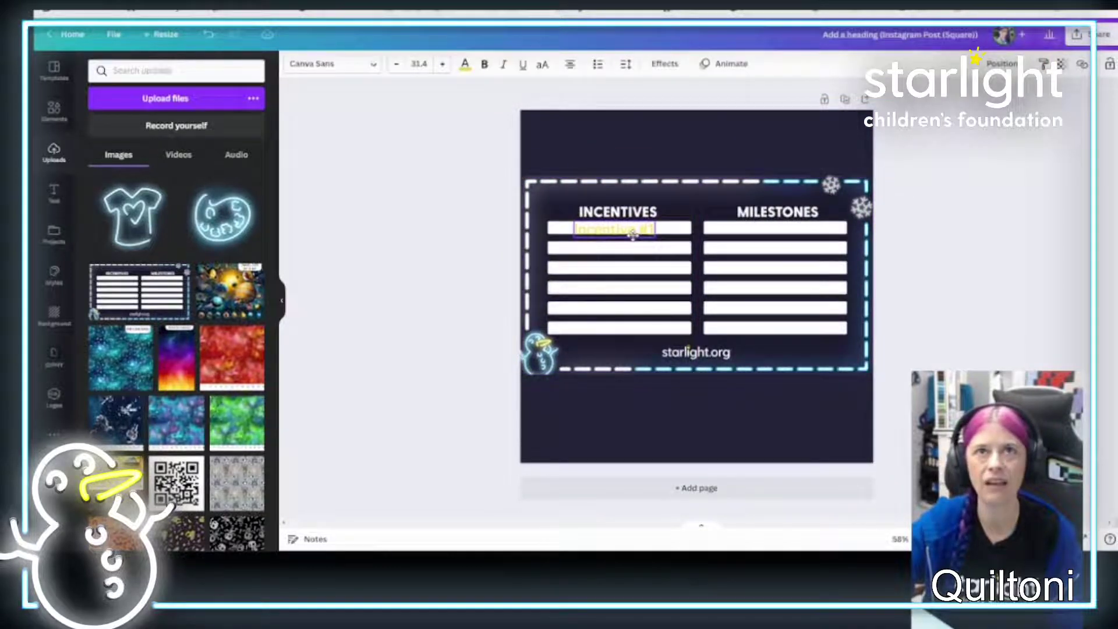
# - Add the neon heart T-shirt and the round neon graphic from the uploads to the square design and arrange them
pyautogui.click(224, 216)
pyautogui.click(126, 220)
pyautogui.moveTo(696, 280); pyautogui.dragTo(649, 178)
pyautogui.moveTo(763, 283); pyautogui.dragTo(722, 285)
pyautogui.click(593, 191)
pyautogui.moveTo(760, 342); pyautogui.dragTo(820, 402)
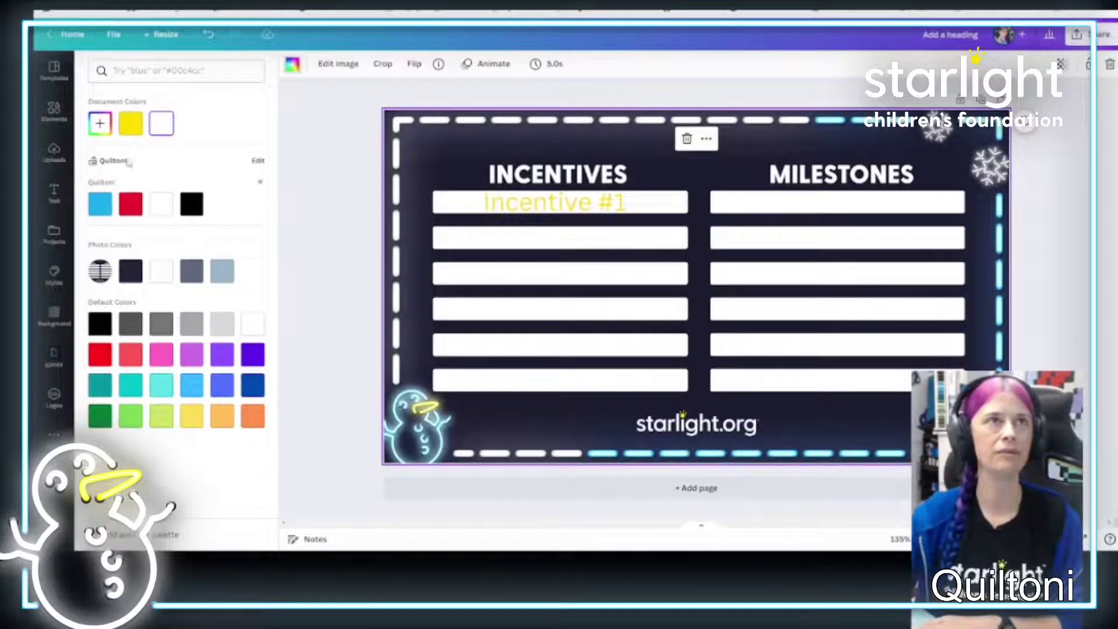
# - In the original Incentives and Milestones design, open the Quiltoni brand kit and view its text styles and uploaded fonts
pyautogui.click(258, 161)
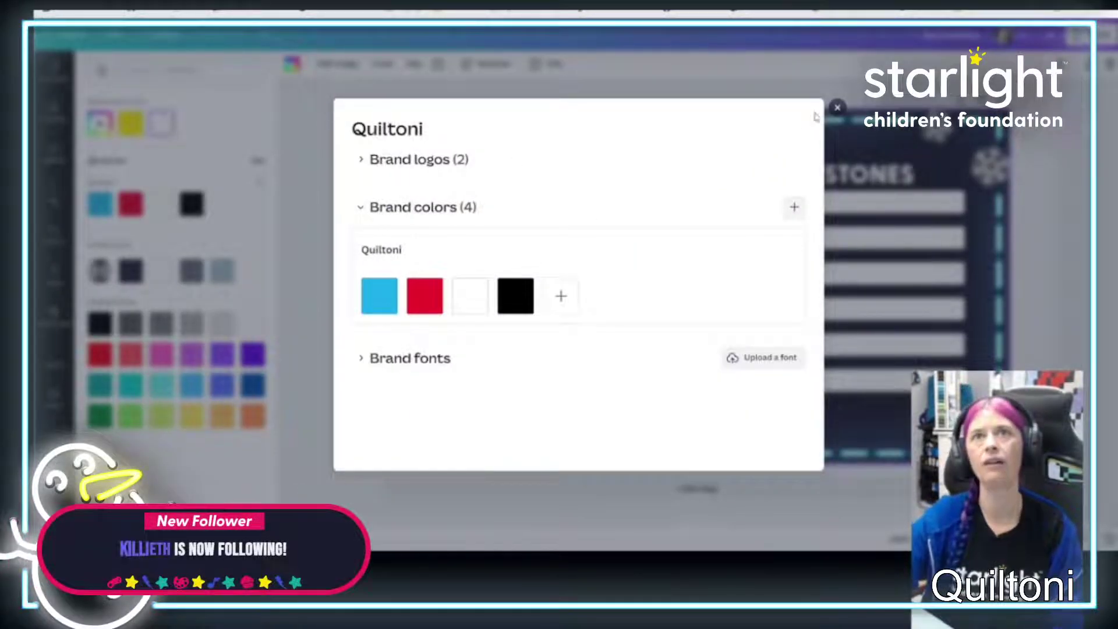
pyautogui.click(837, 107)
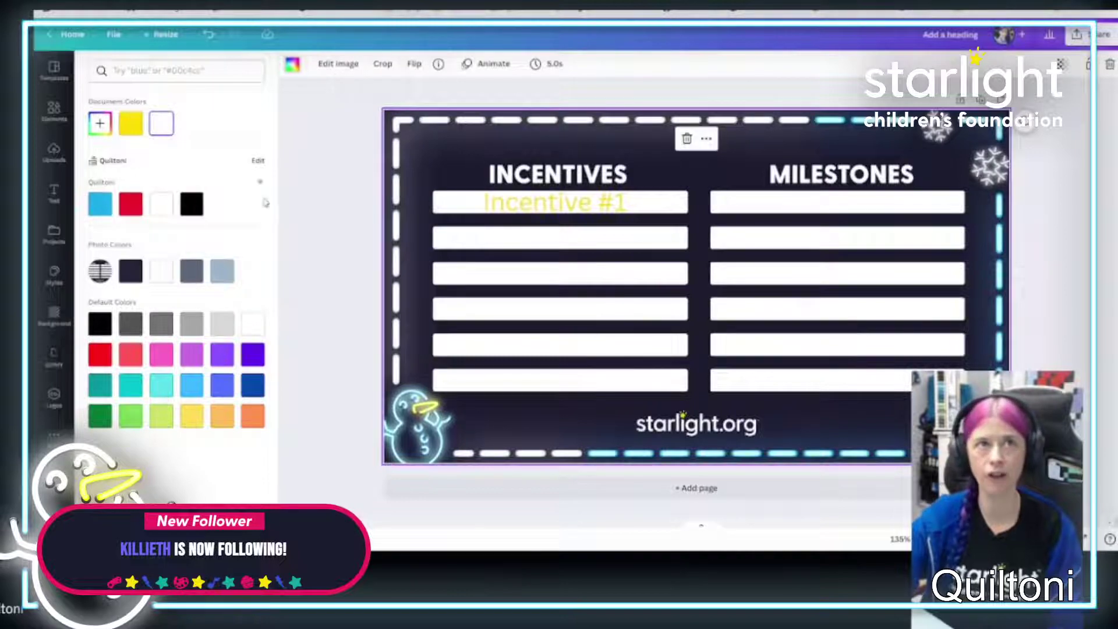
pyautogui.click(258, 163)
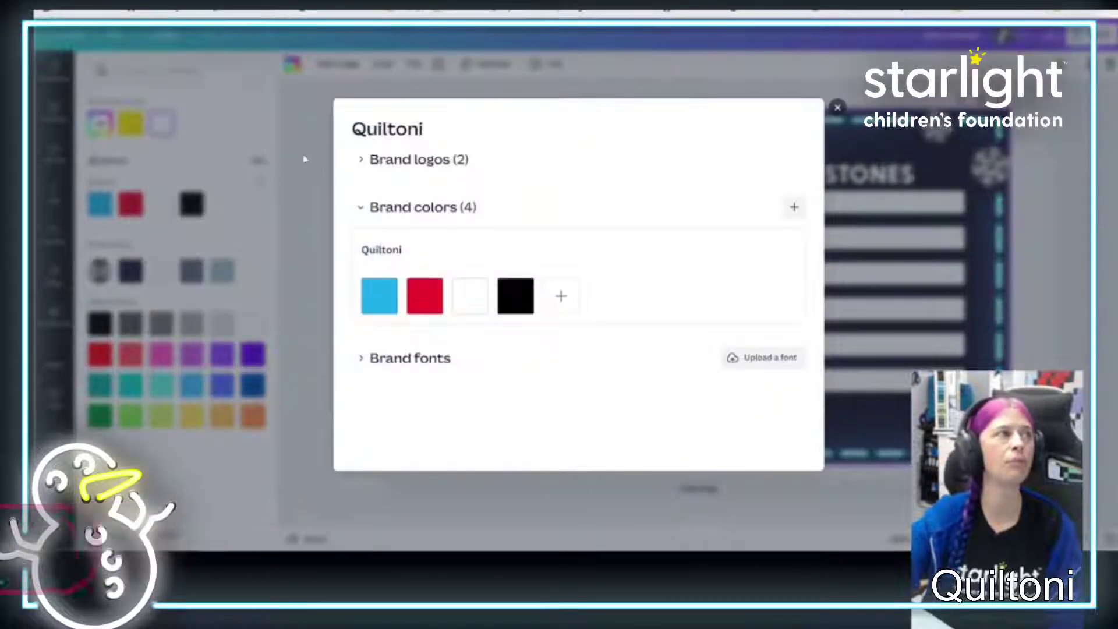
pyautogui.click(358, 360)
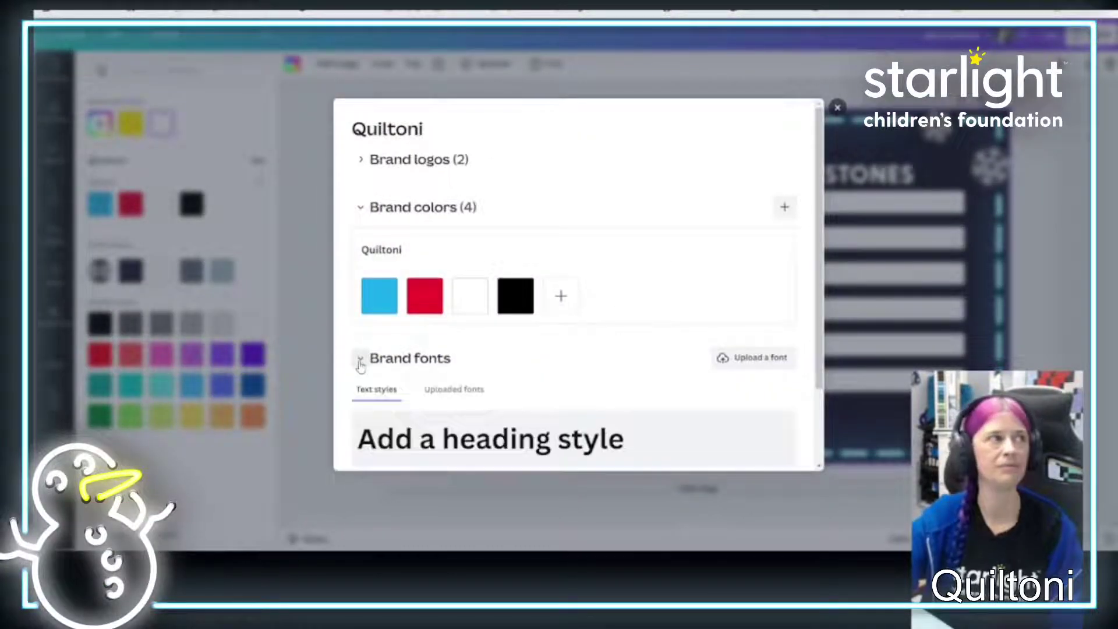
pyautogui.scroll(-2, 611, 304)
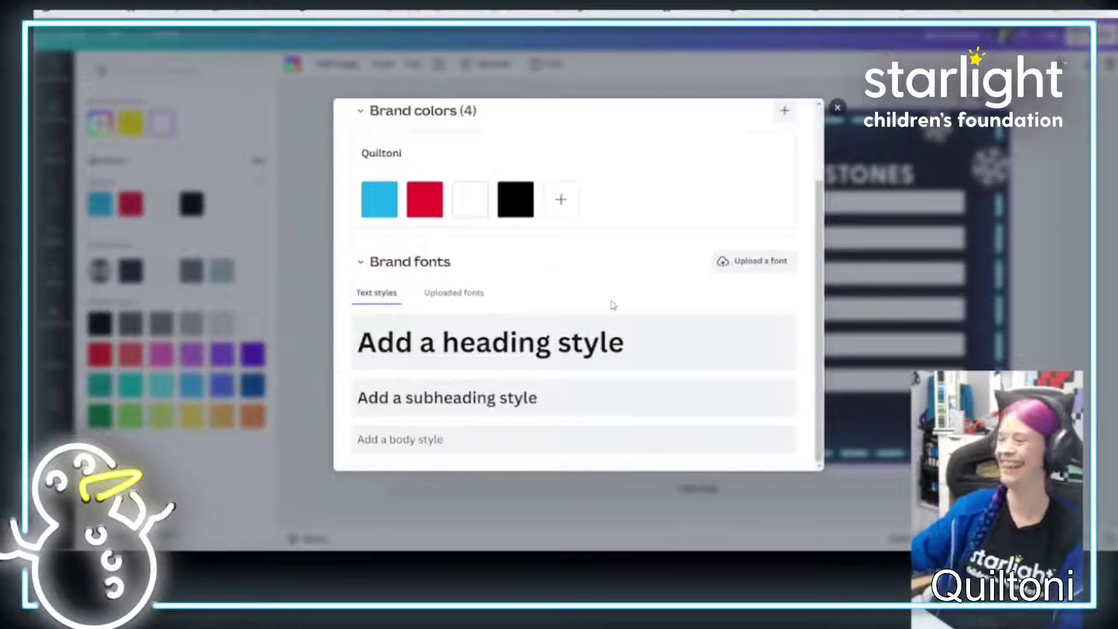
pyautogui.click(469, 292)
pyautogui.scroll(-1, 582, 294)
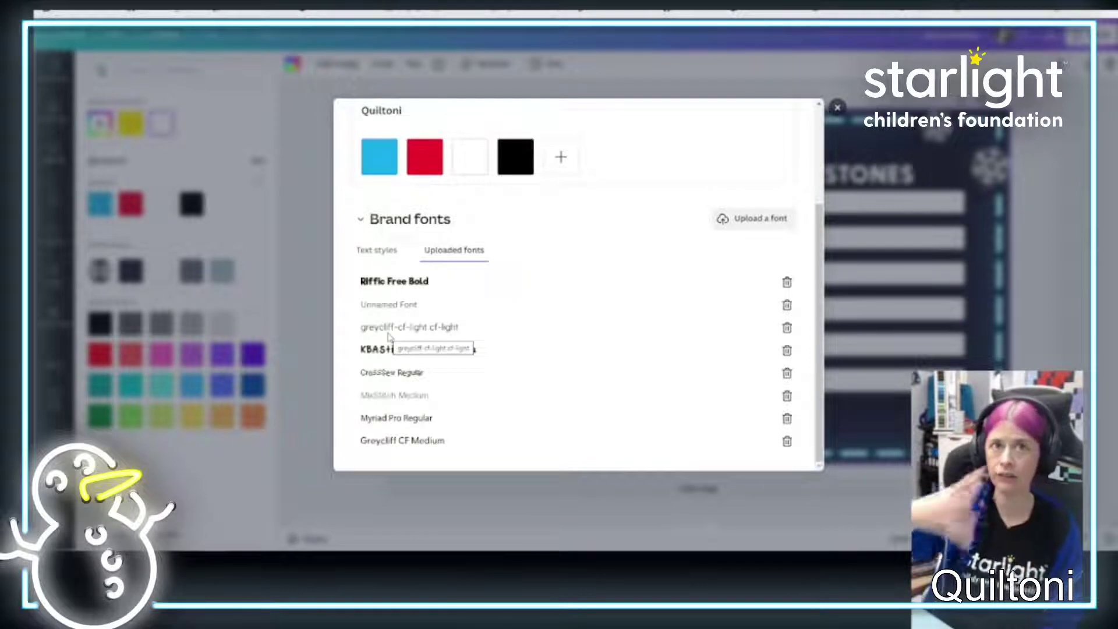
# - Upload the GreycliffCF-RegularOblique font file to the brand fonts, confirm the usage rights, review the font list and close the brand kit
pyautogui.click(766, 219)
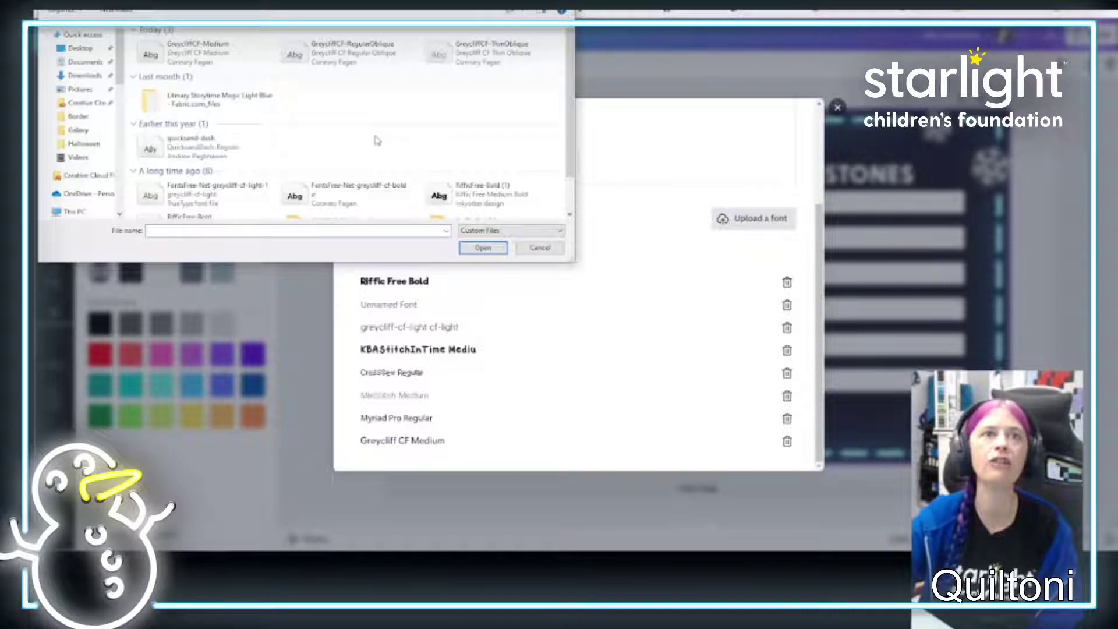
pyautogui.click(312, 55)
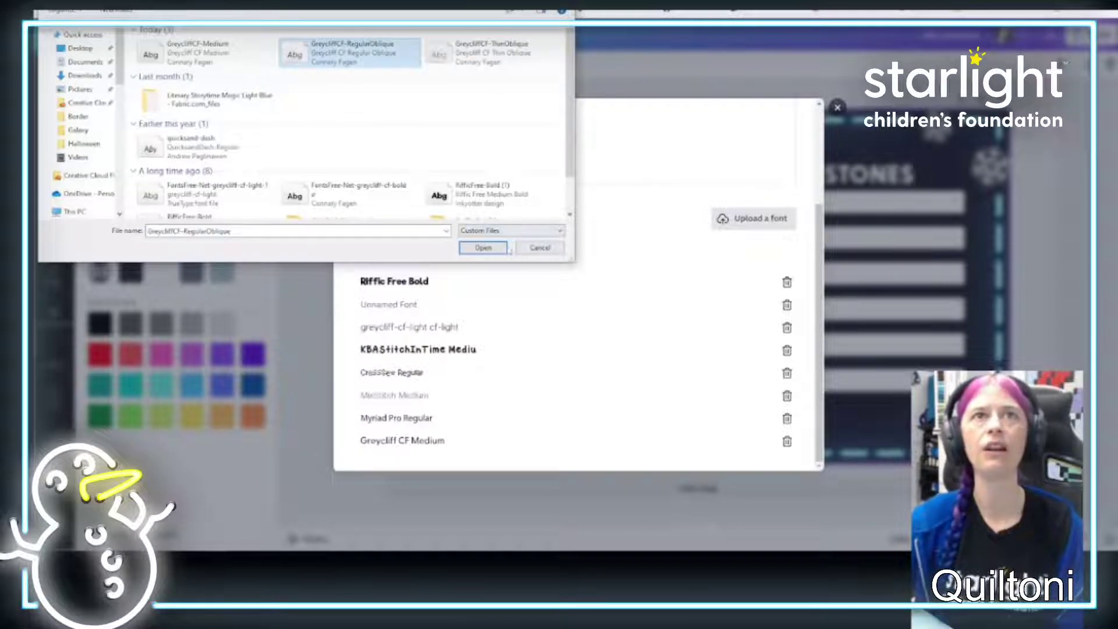
pyautogui.click(483, 247)
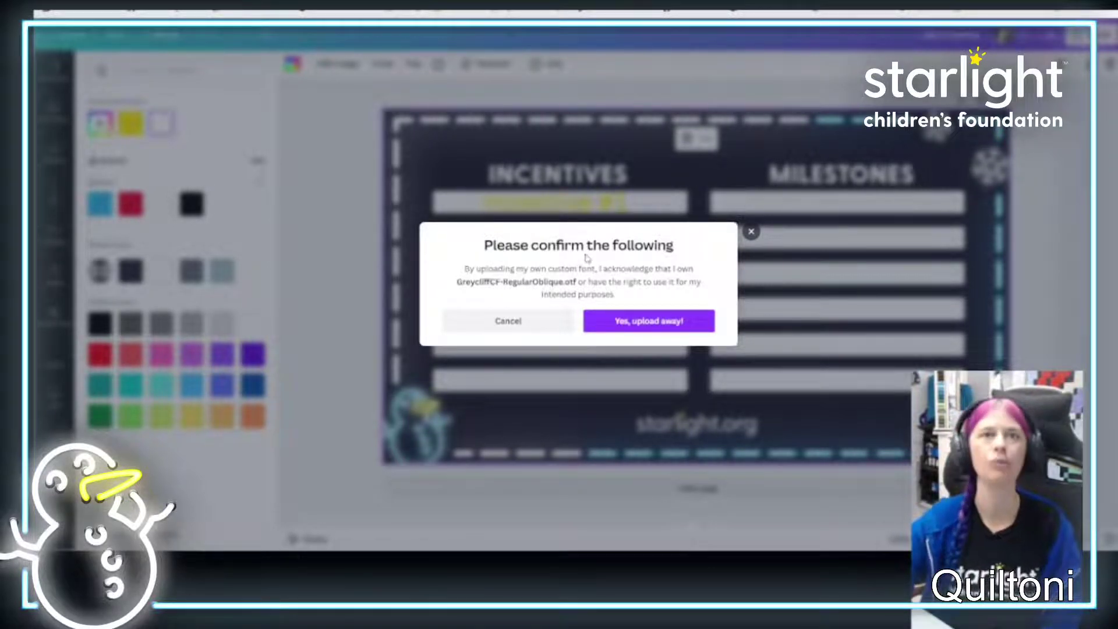
pyautogui.click(680, 327)
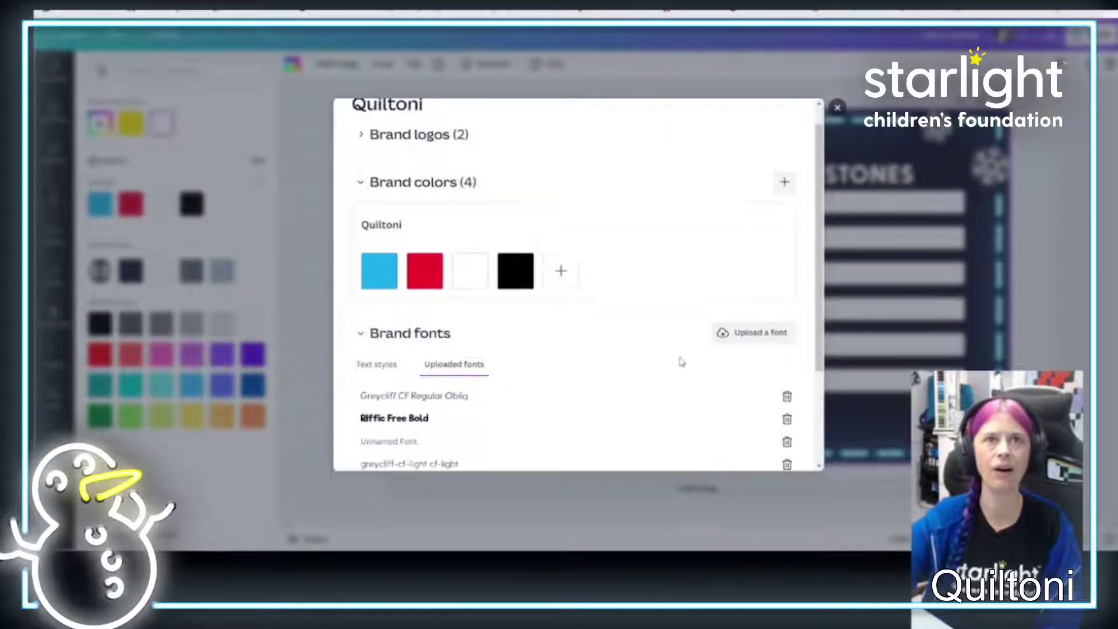
pyautogui.scroll(-2, 641, 352)
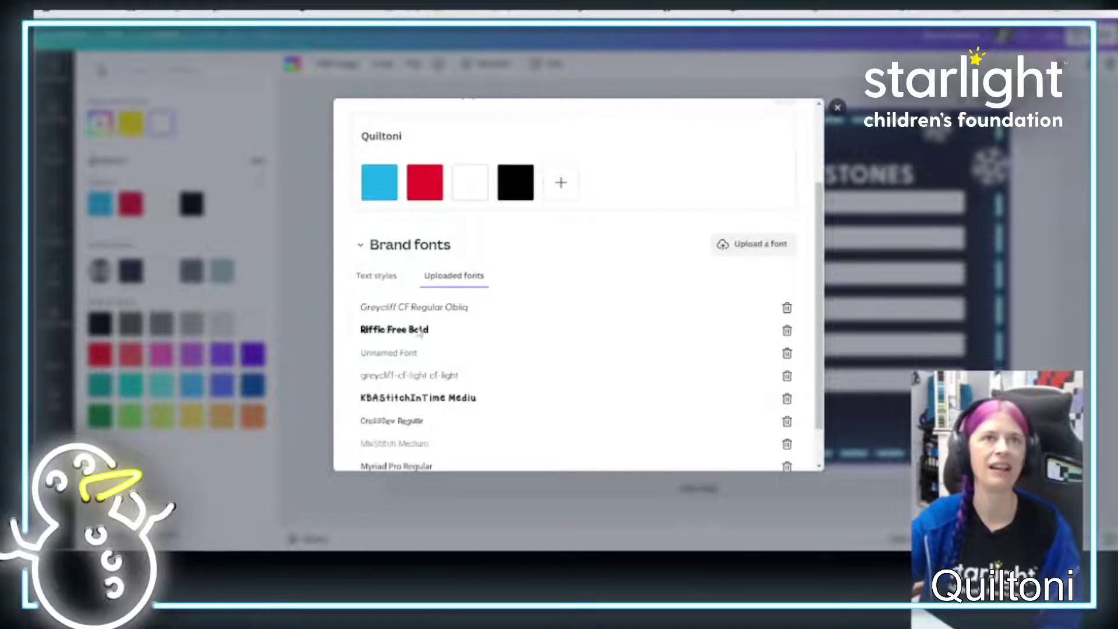
pyautogui.scroll(-1, 408, 344)
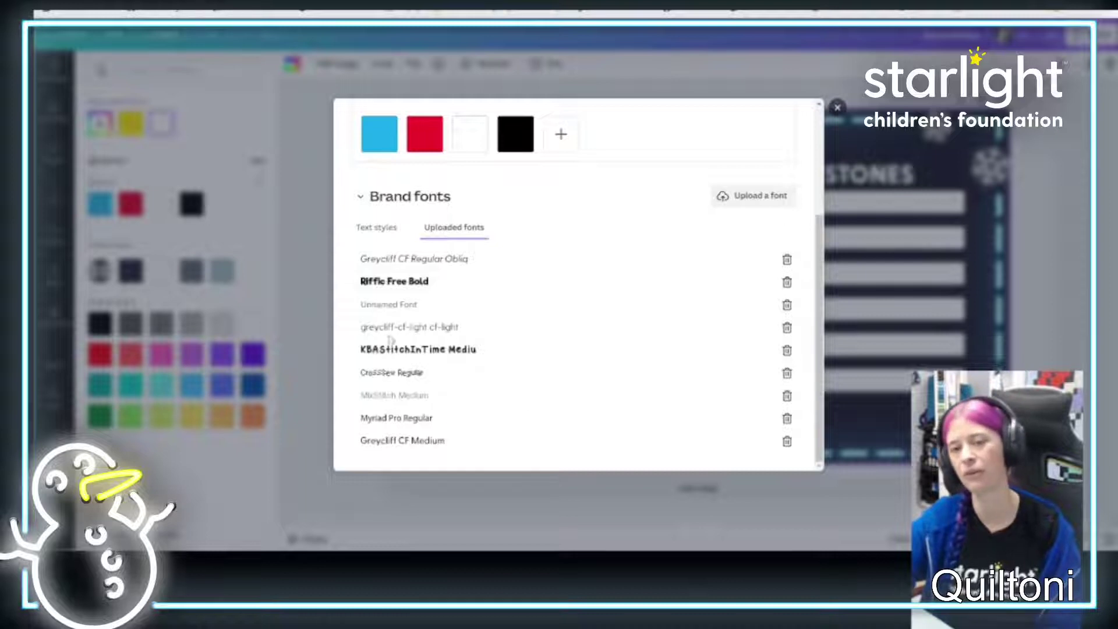
pyautogui.click(837, 108)
# - Add the black cat GIF from the uploaded videos to the Incentives and Milestones design
pyautogui.click(131, 199)
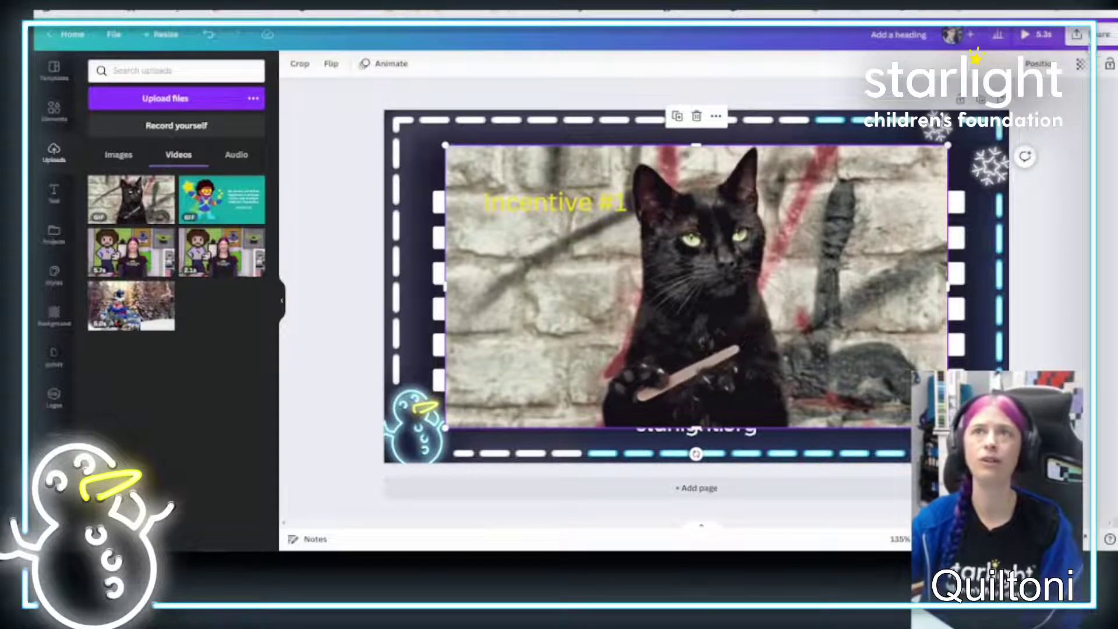
# - Share the design to Twitter, starting the post text with "This is a test for the Canva stream!!!!"
pyautogui.click(1087, 33)
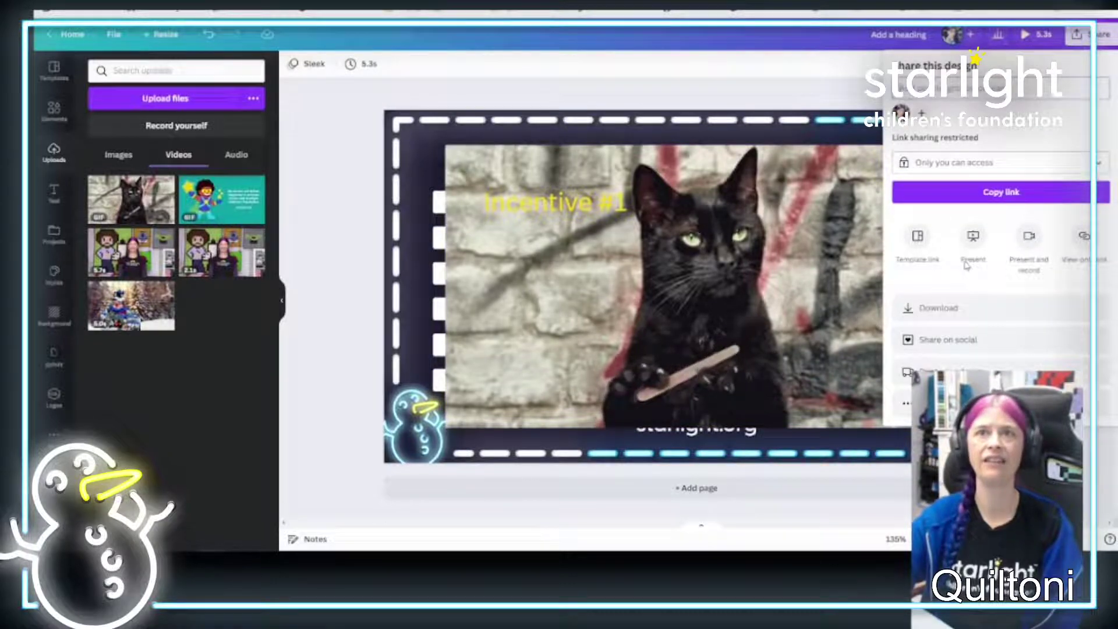
pyautogui.click(968, 346)
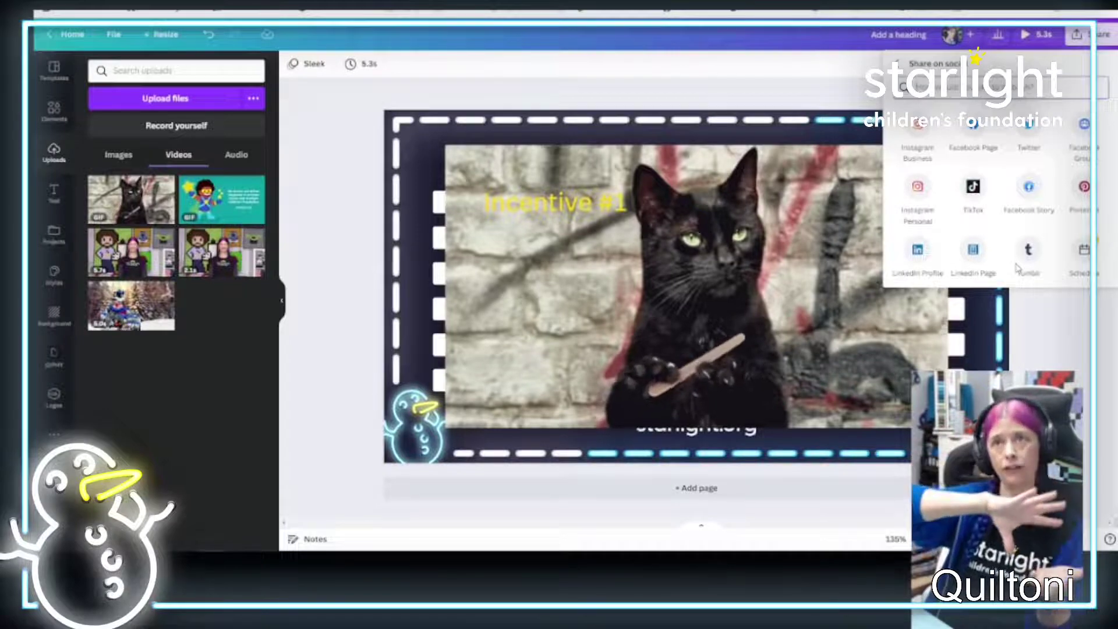
pyautogui.click(1030, 133)
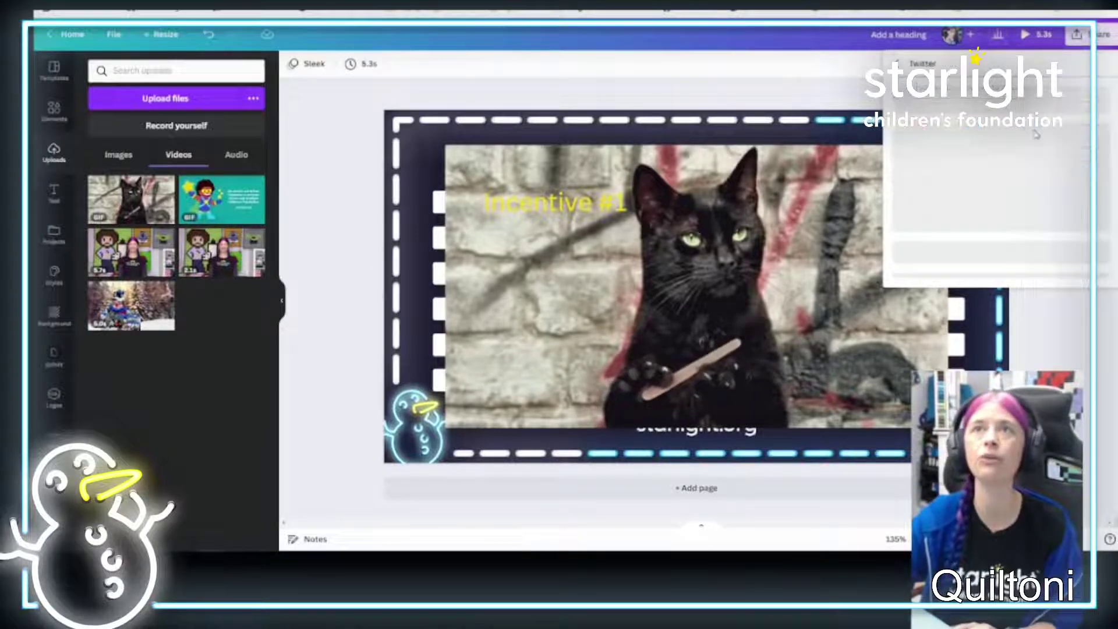
pyautogui.click(972, 177)
pyautogui.write('This is a test ')
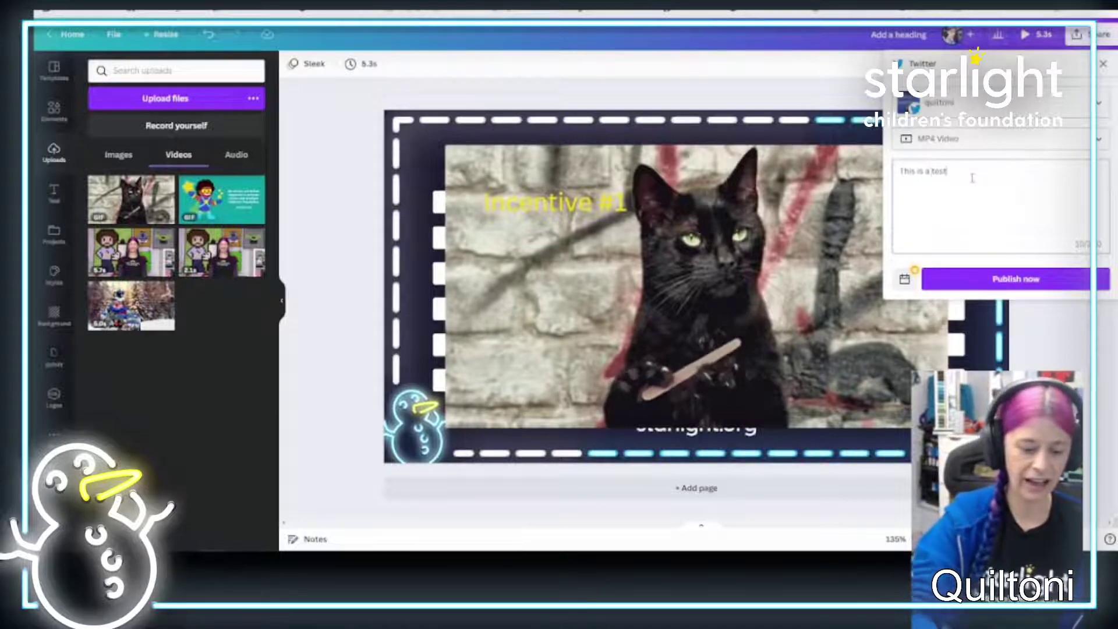
pyautogui.write('for the')
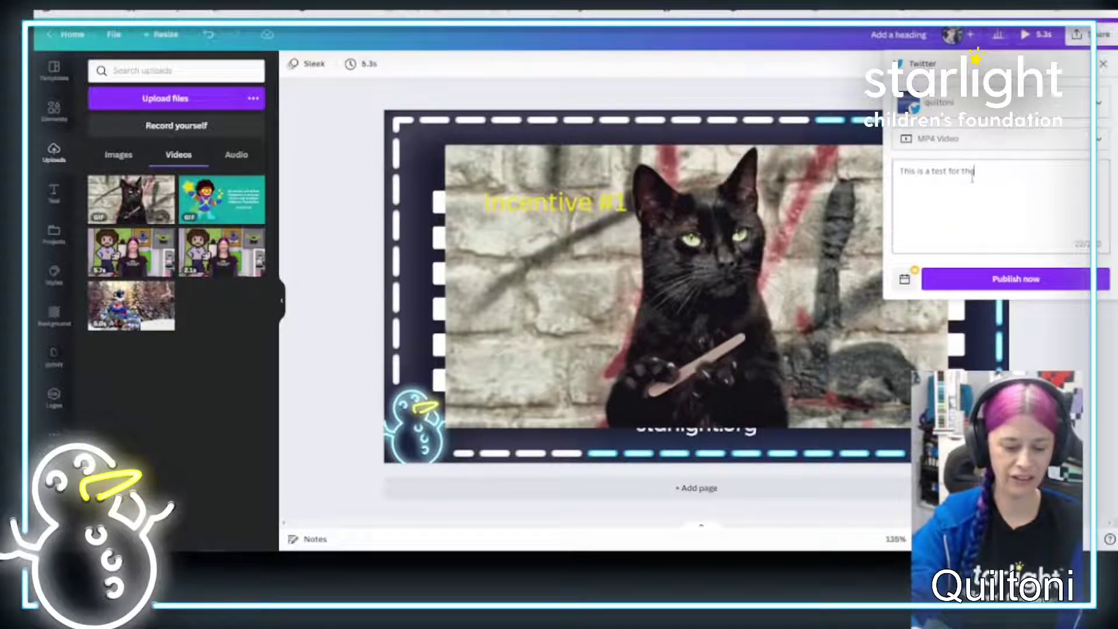
pyautogui.write(' Canva strea')
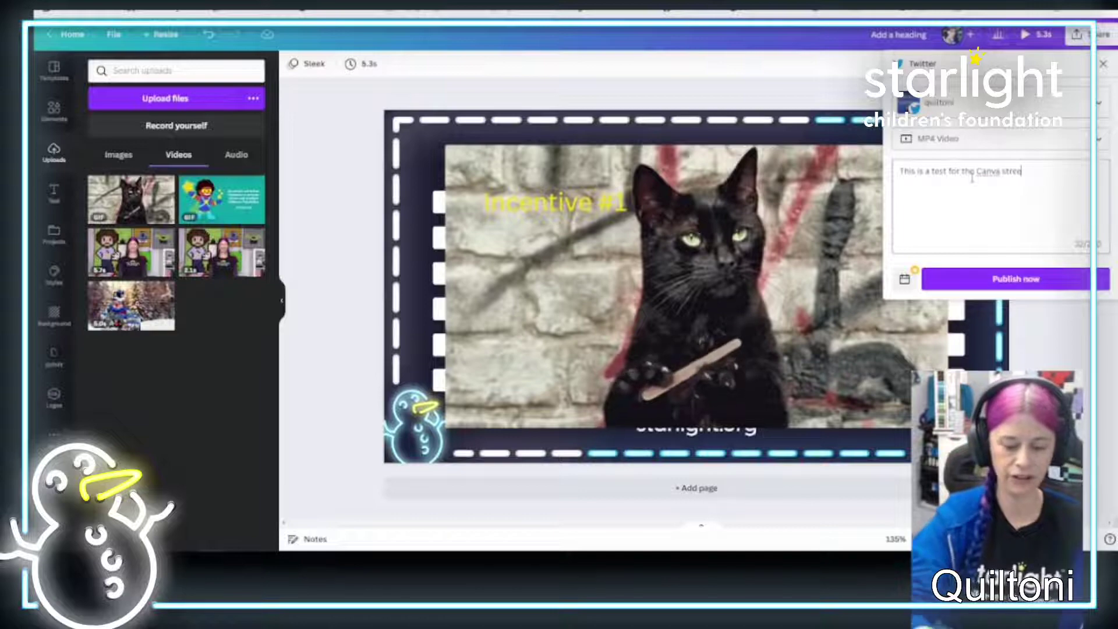
pyautogui.write('m!!!')
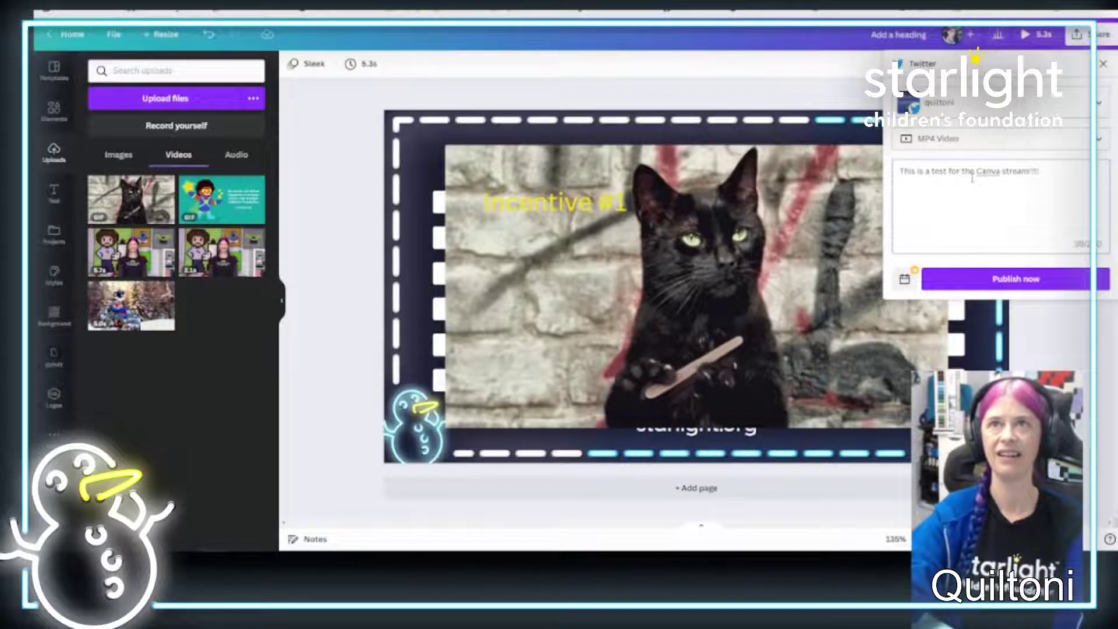
# - Add a separate line "Everyone, give me your favorite gifs" to the Twitter post and publish it immediately
pyautogui.press('Return')
pyautogui.press('Return')
pyautogui.write('Every')
pyautogui.write('one, give me your')
pyautogui.write(' fac')
pyautogui.write('orite gifs')
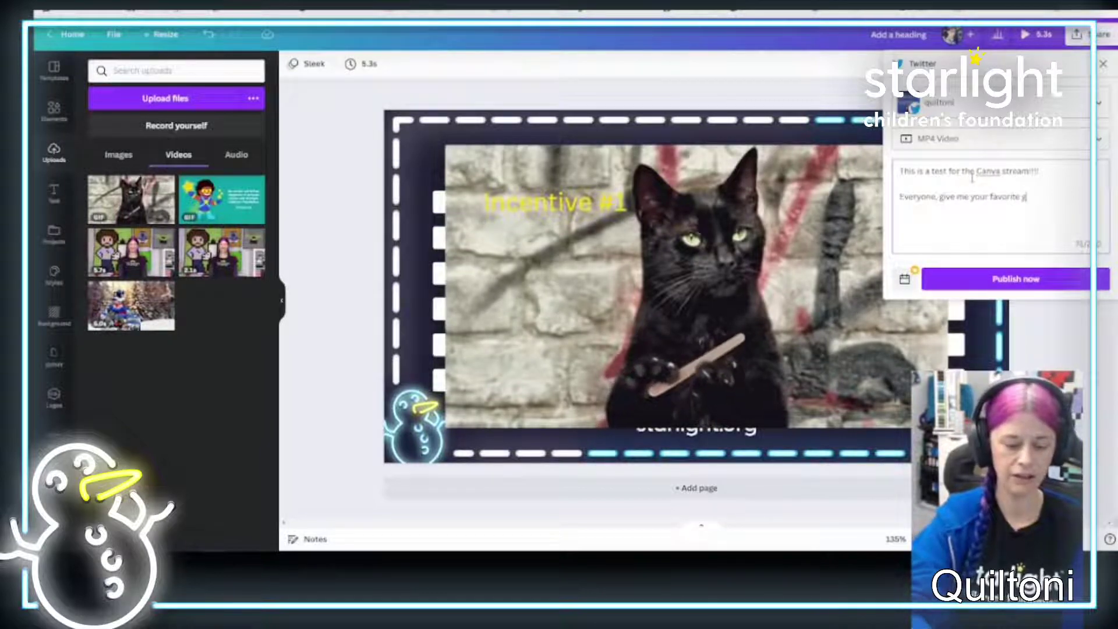
pyautogui.click(1043, 284)
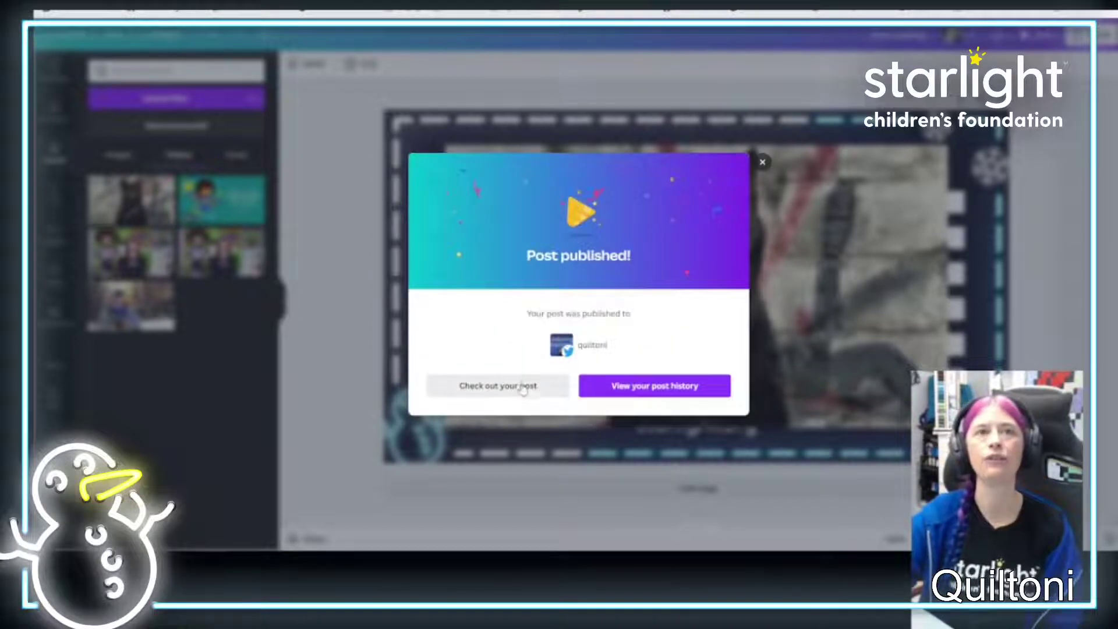
# - View the published tweet on Twitter and return to the Canva design
pyautogui.click(522, 385)
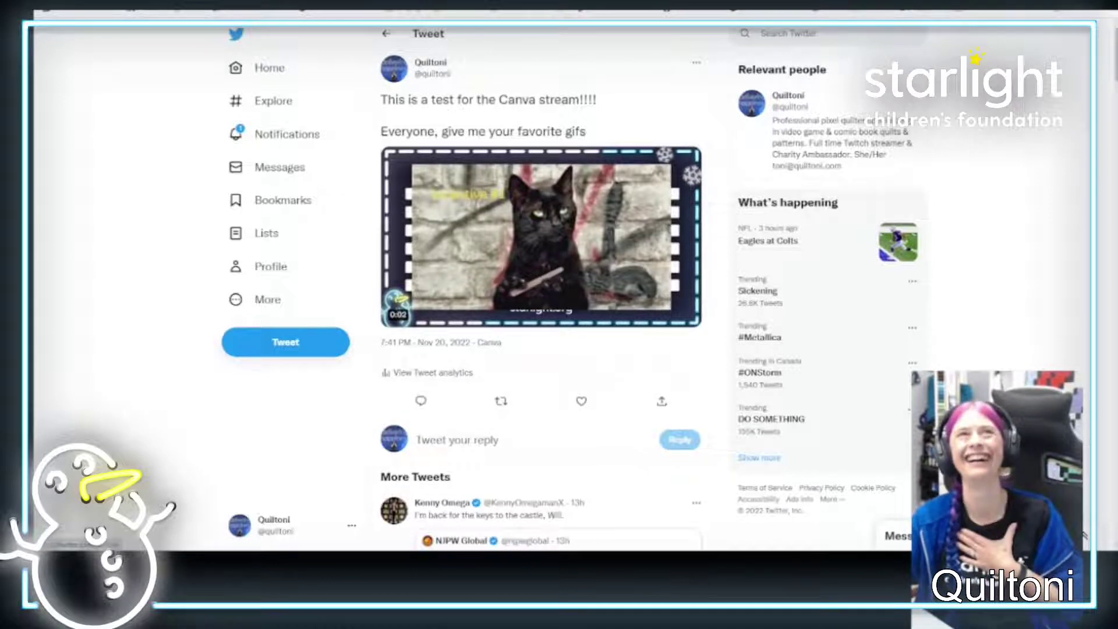
pyautogui.click(495, 12)
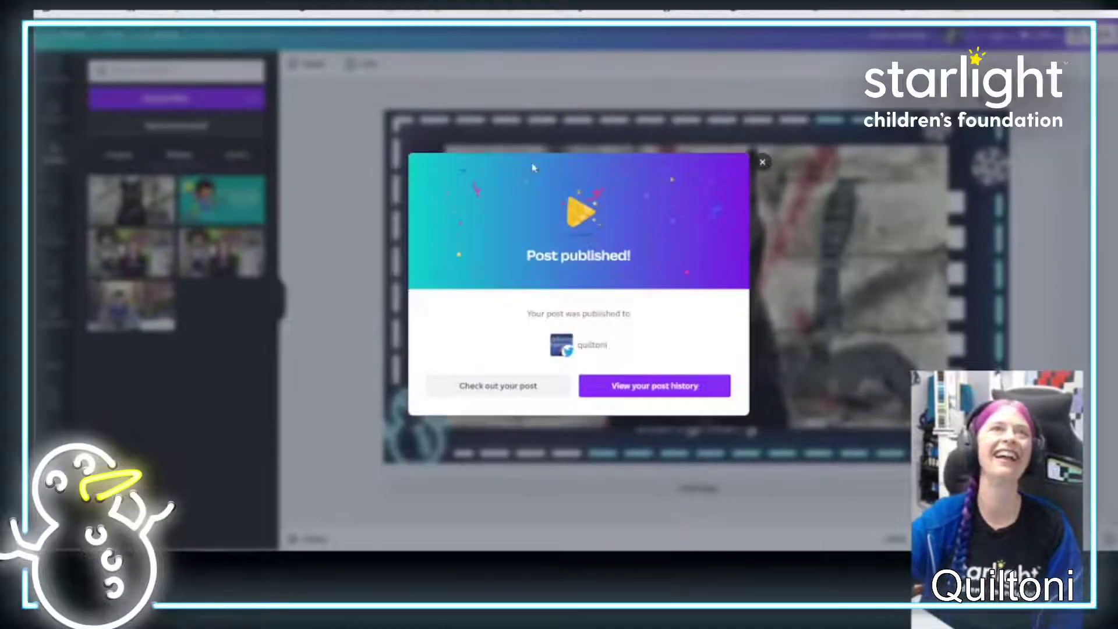
pyautogui.click(757, 163)
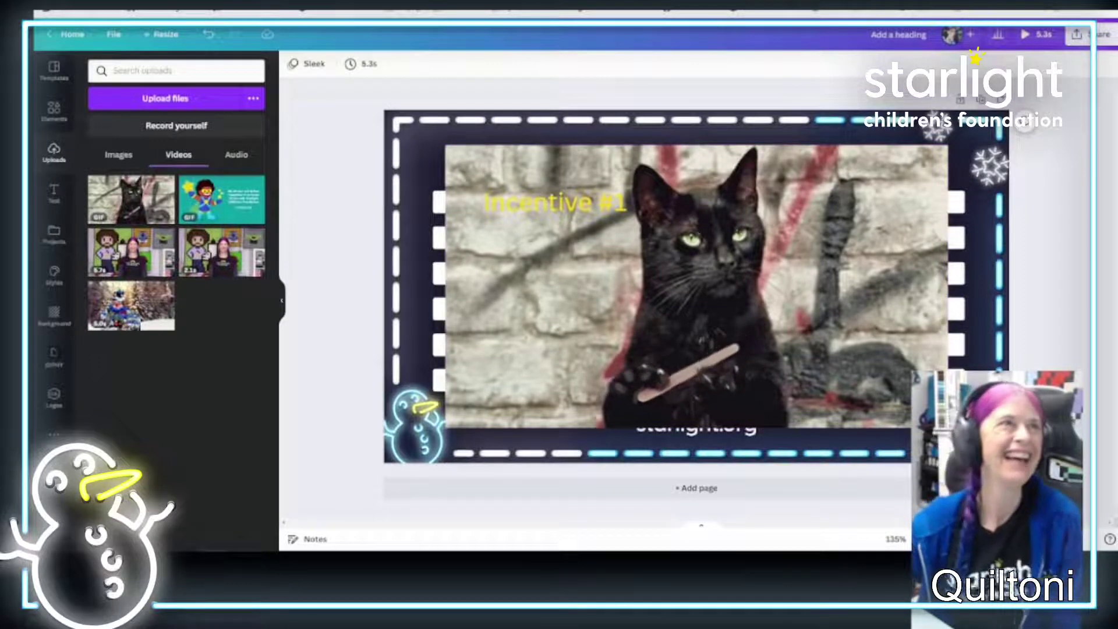
# - Review the file types offered for downloading the design and close the list
pyautogui.click(1107, 34)
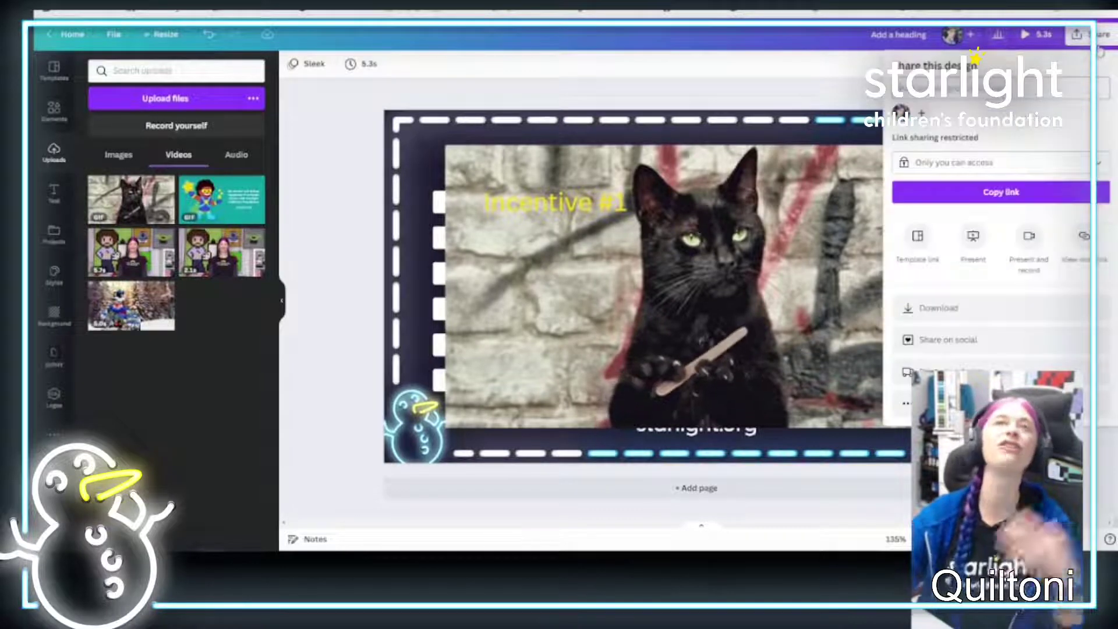
pyautogui.click(990, 309)
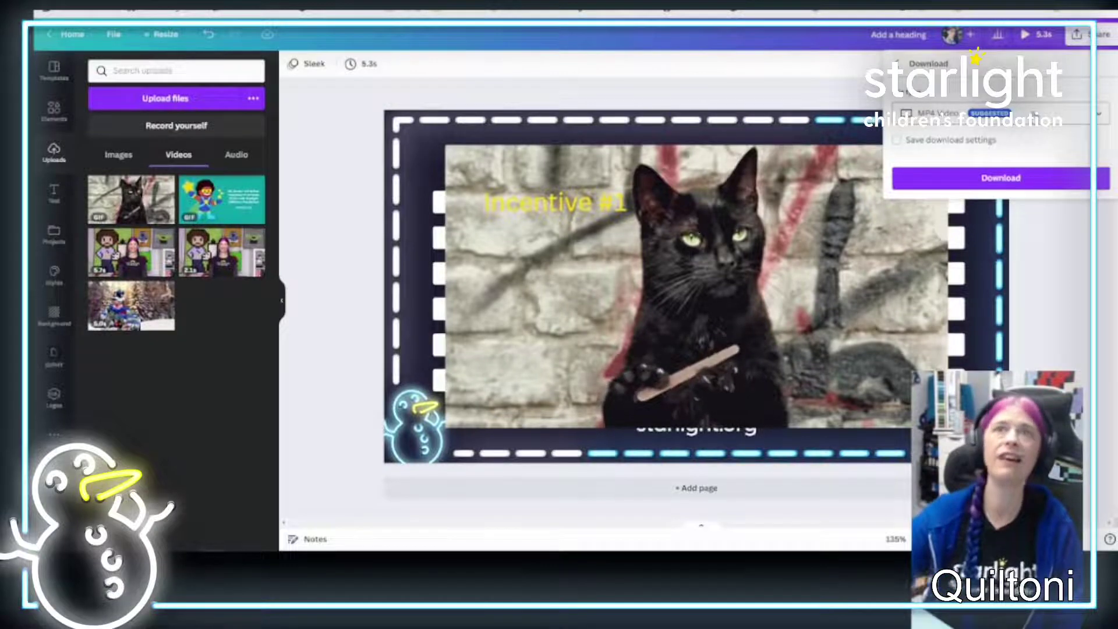
pyautogui.click(996, 113)
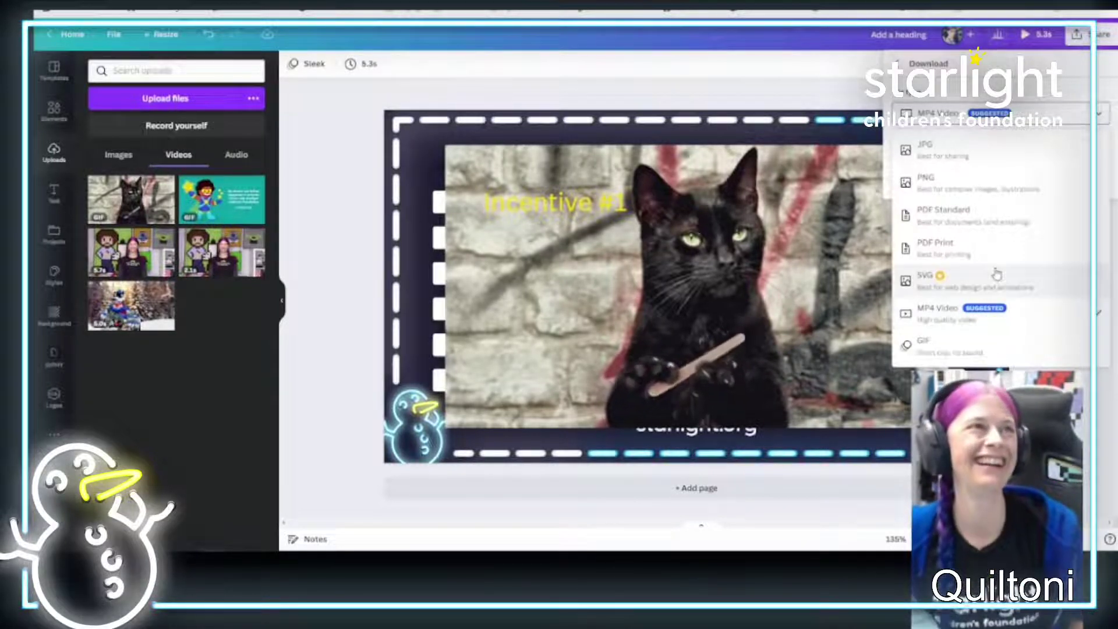
pyautogui.click(818, 243)
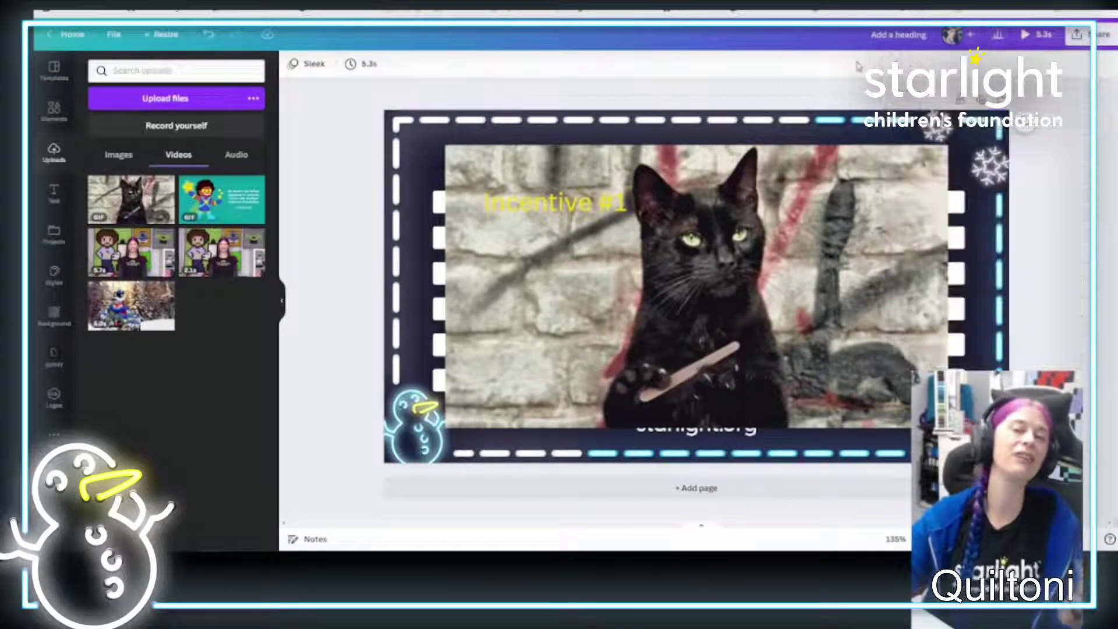
# - Delete the black cat GIF from the Incentives and Milestones design and undo the deletion
pyautogui.click(815, 245)
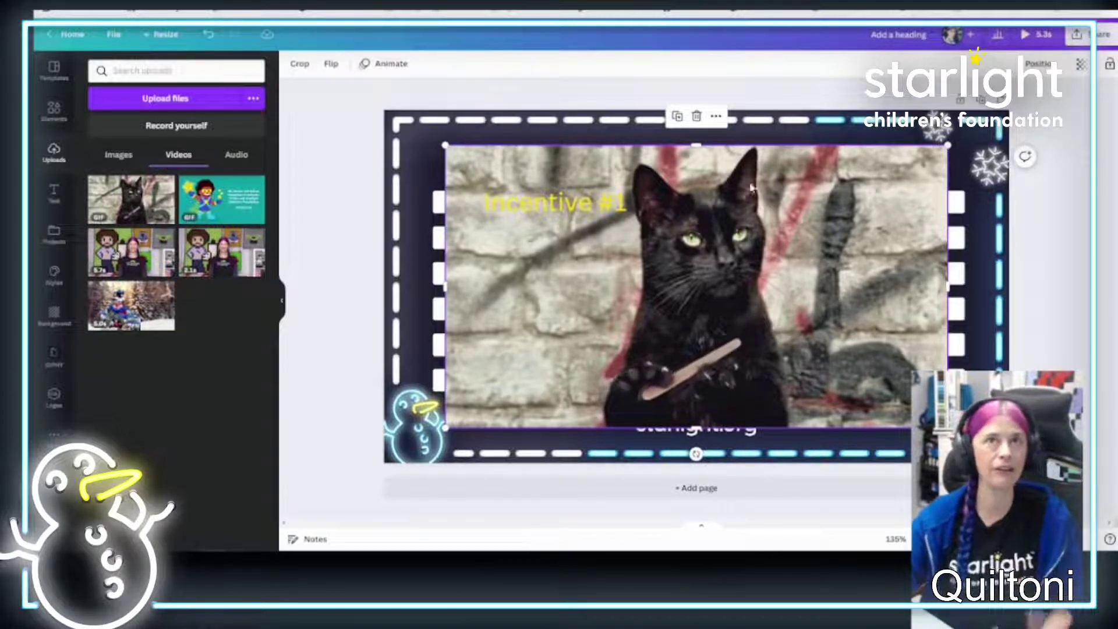
pyautogui.click(697, 118)
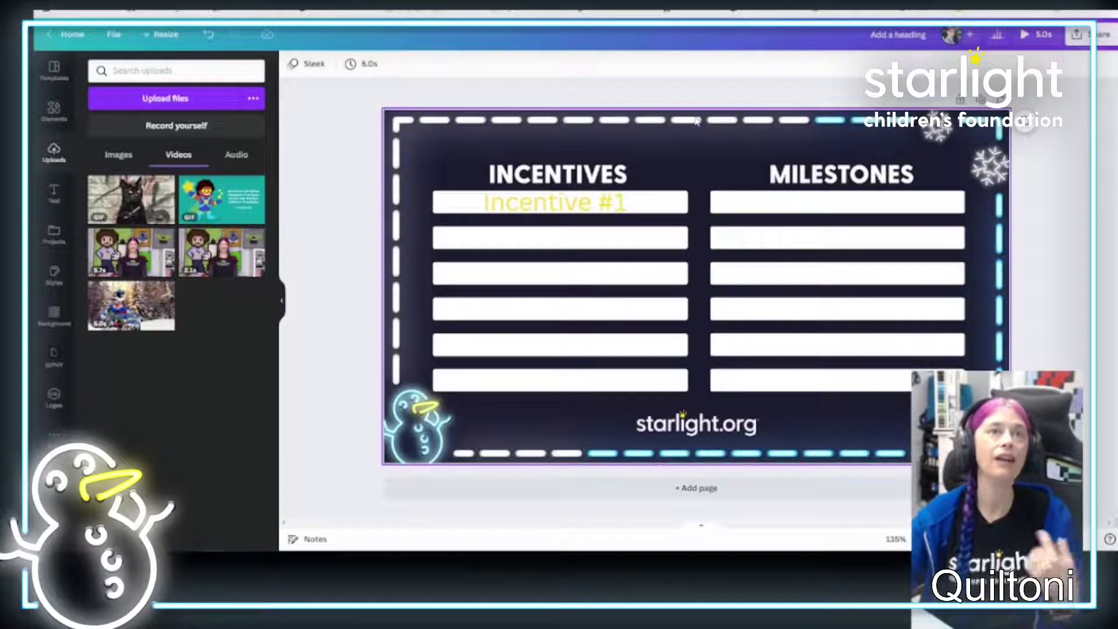
pyautogui.click(209, 38)
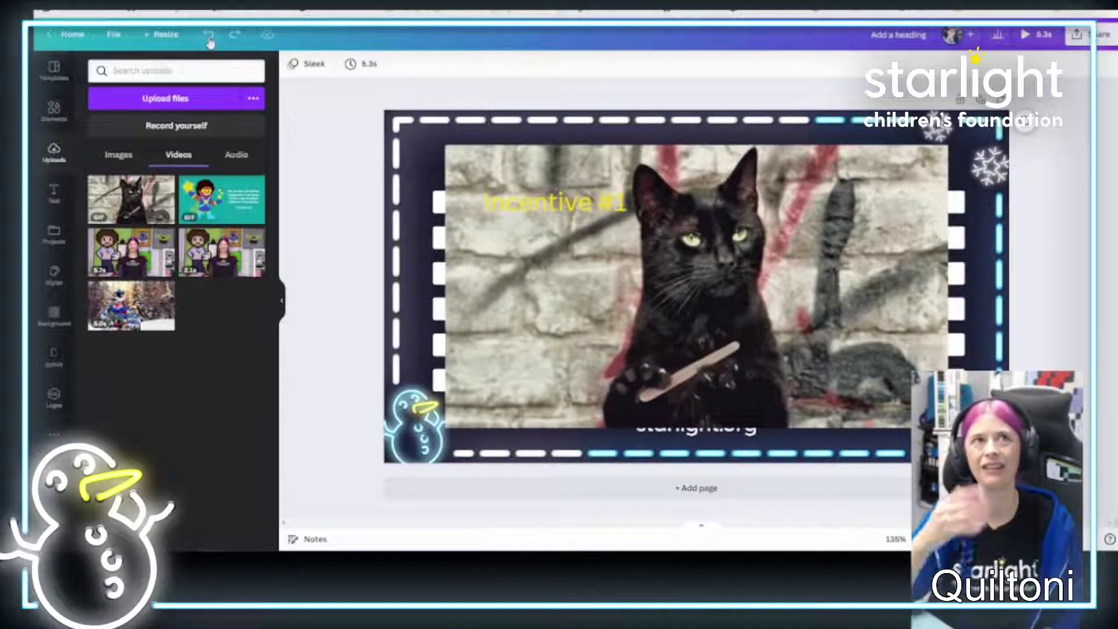
# - Remove the black cat GIF covering the Incentives and Milestones table
pyautogui.click(583, 157)
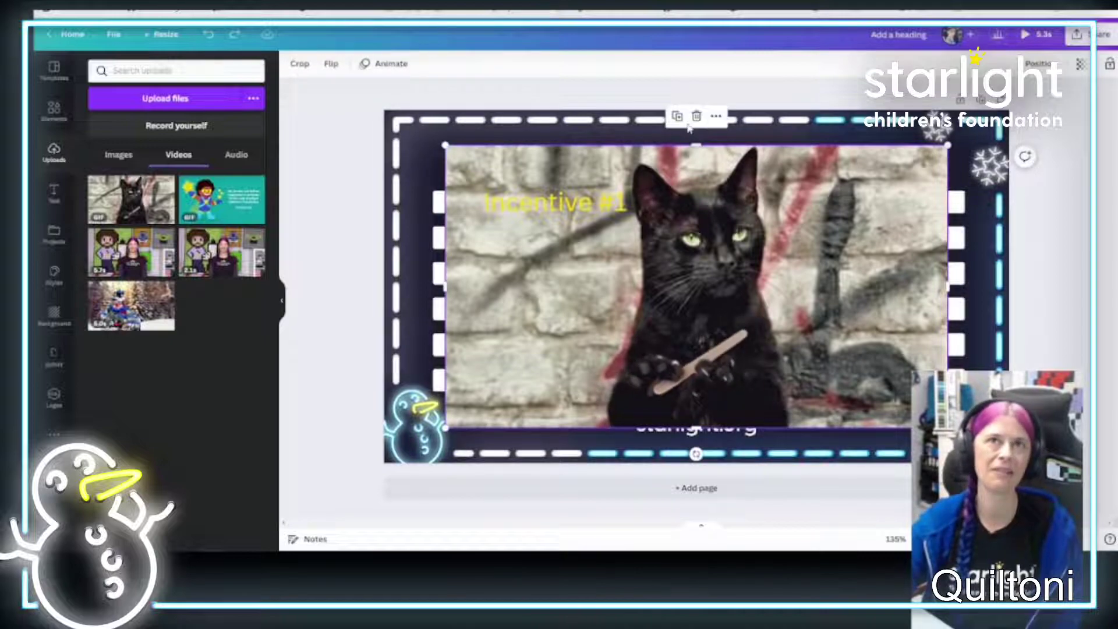
pyautogui.press('Delete')
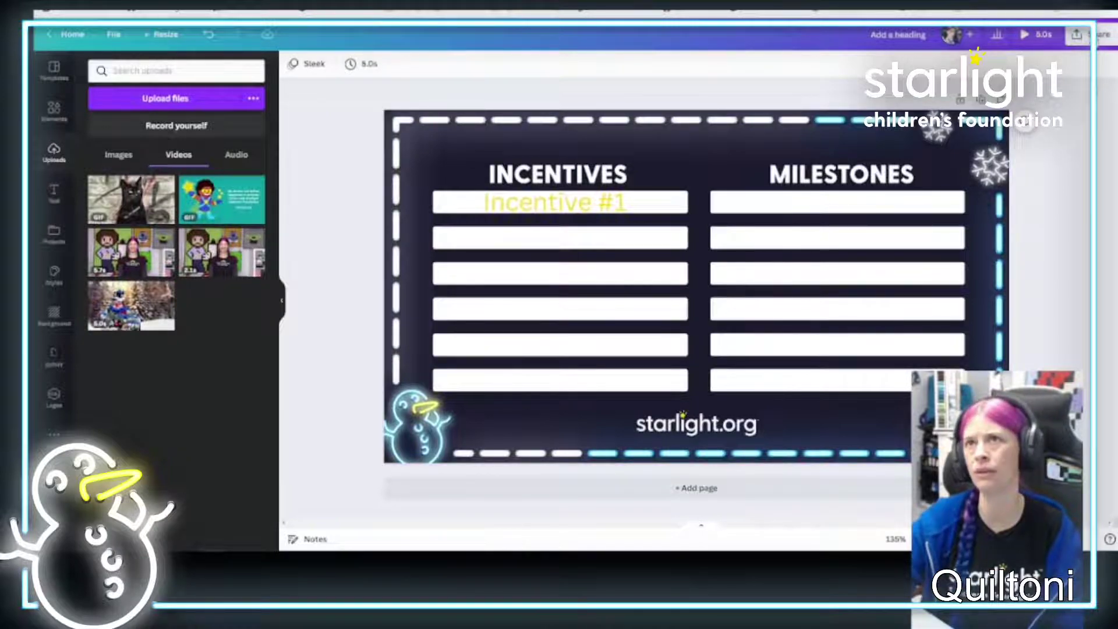
# - Download the design as an MP4 video
pyautogui.click(1083, 34)
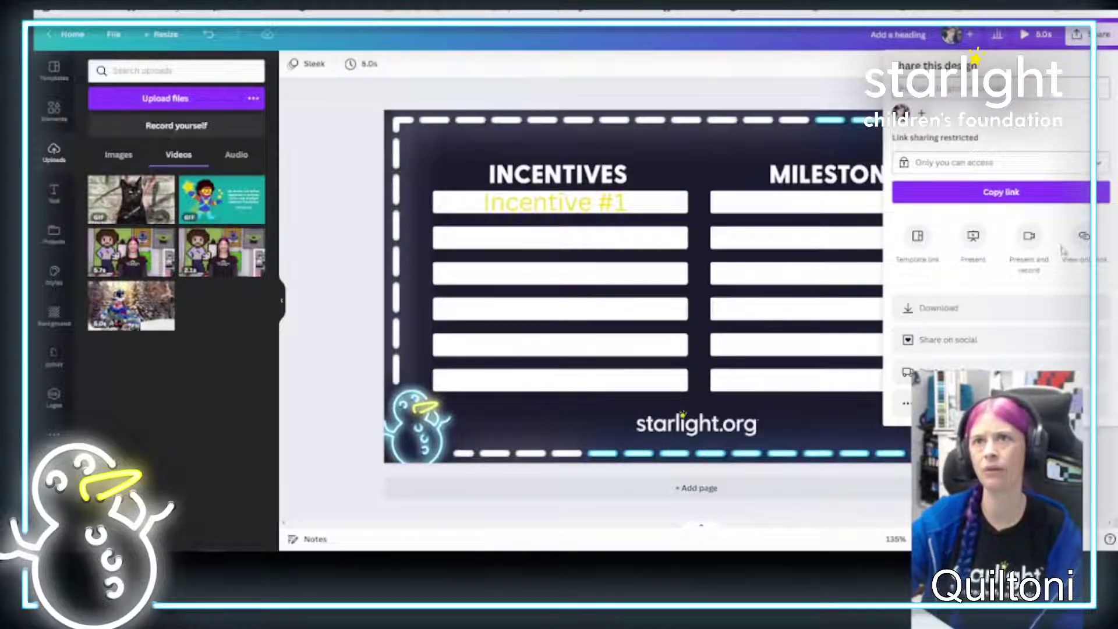
pyautogui.click(970, 308)
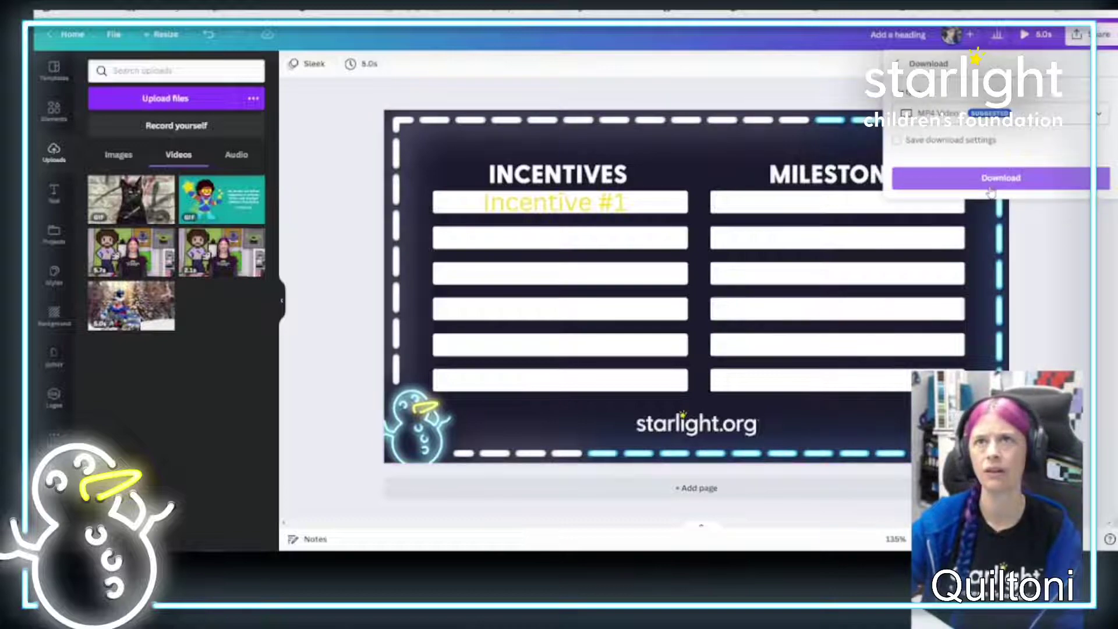
pyautogui.click(990, 188)
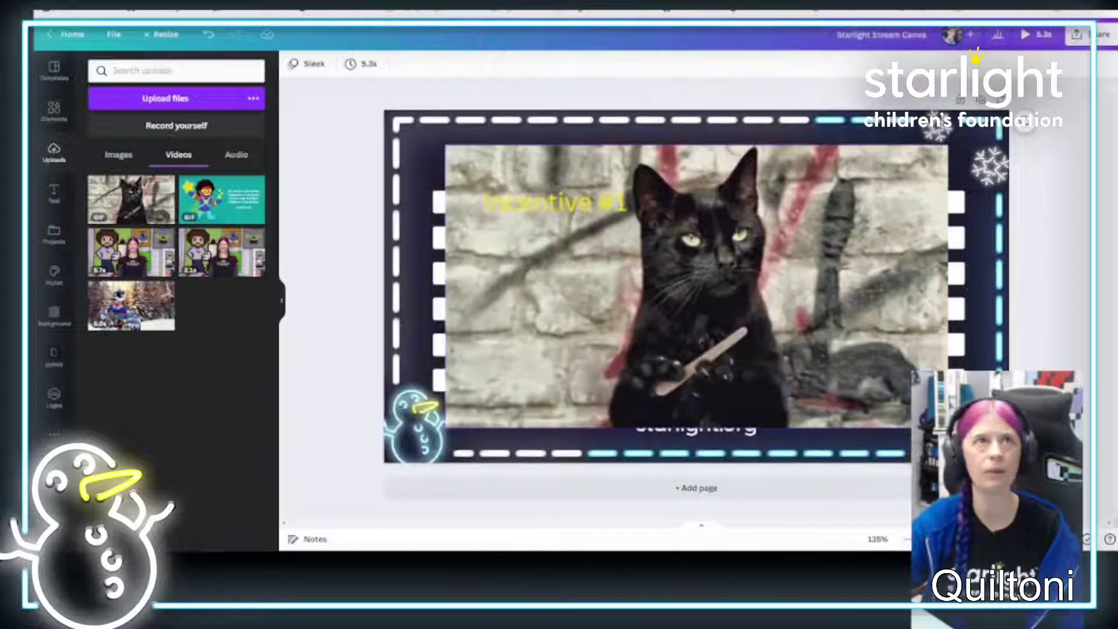
pyautogui.click(919, 29)
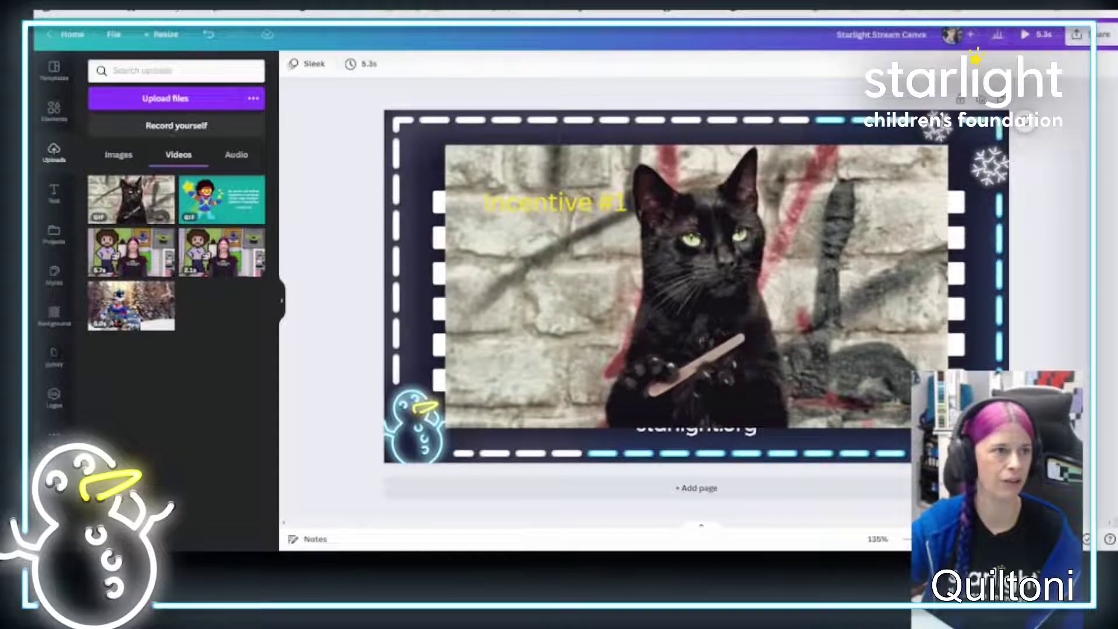
# - Switch to OBS and add a new image source to the Screen Share scene
pyautogui.hotkey('alt', 'Tab')
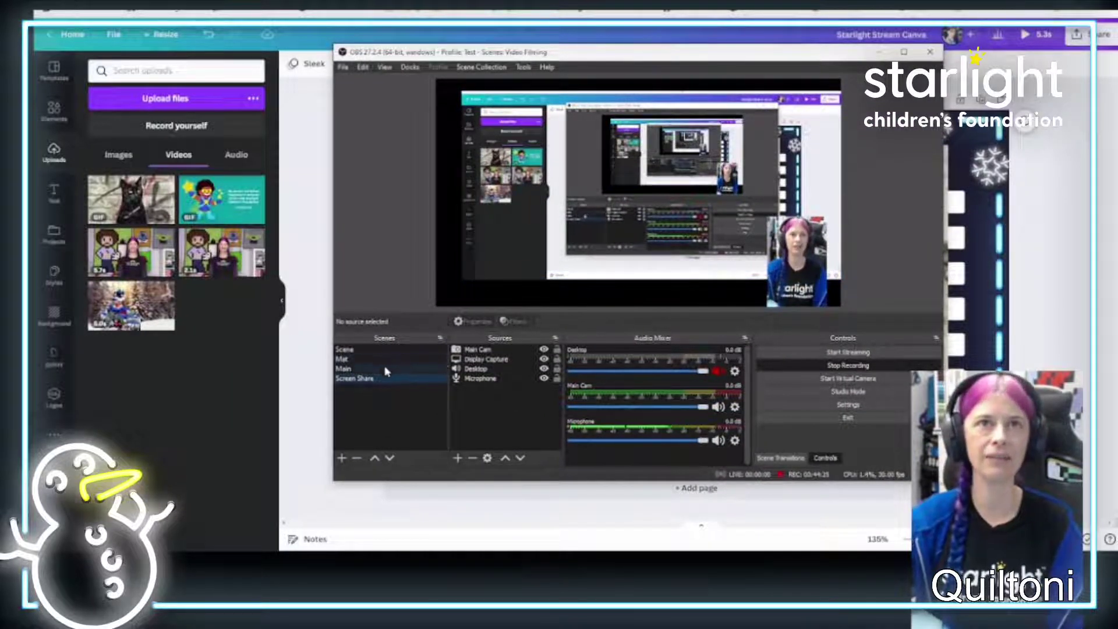
pyautogui.click(458, 458)
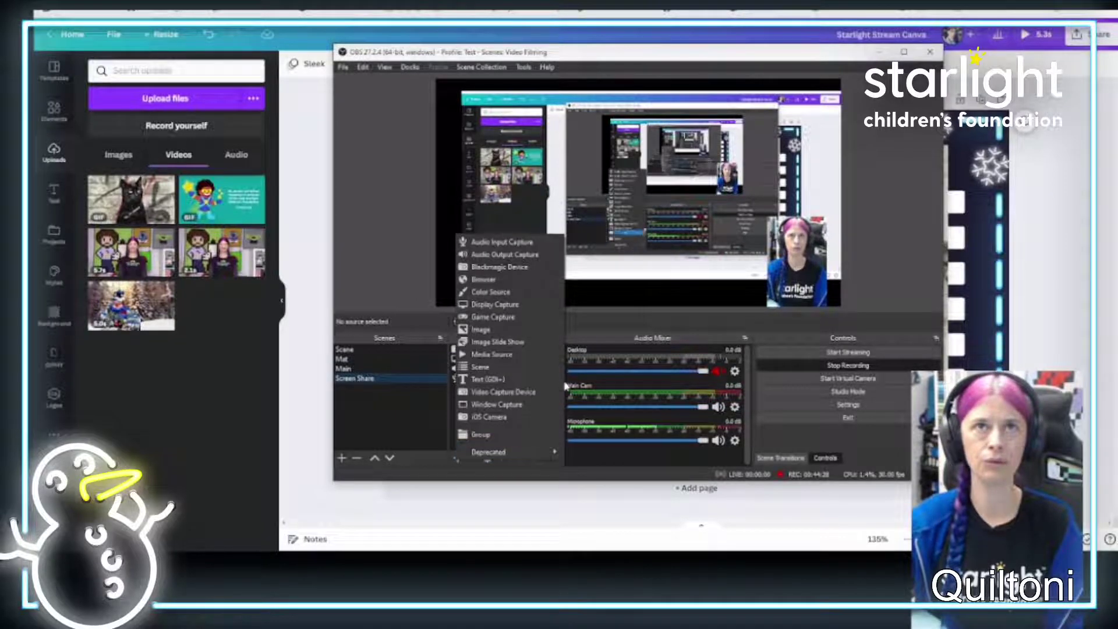
pyautogui.click(502, 330)
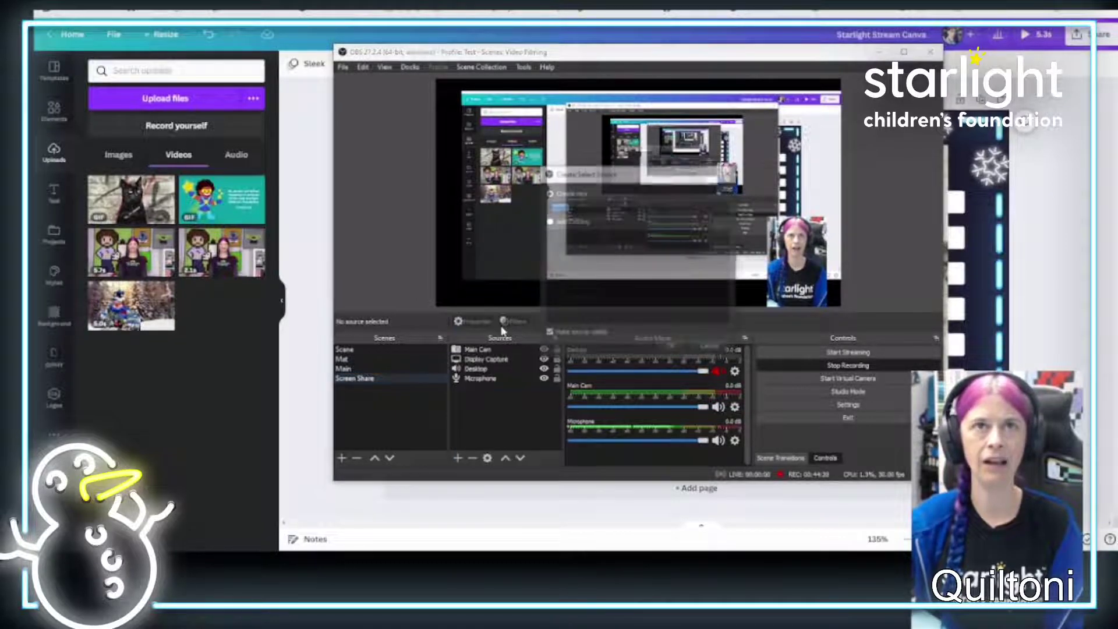
pyautogui.click(673, 351)
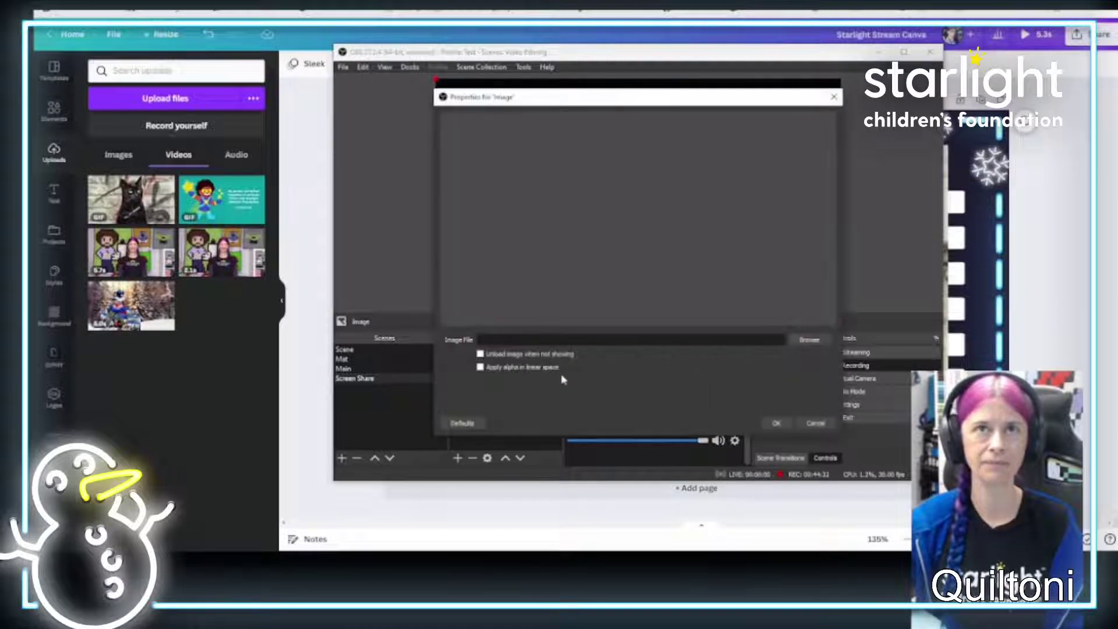
# - Try to choose the "Let's learn Canva together!" PNG from Downloads as the image file and close the source properties
pyautogui.click(801, 340)
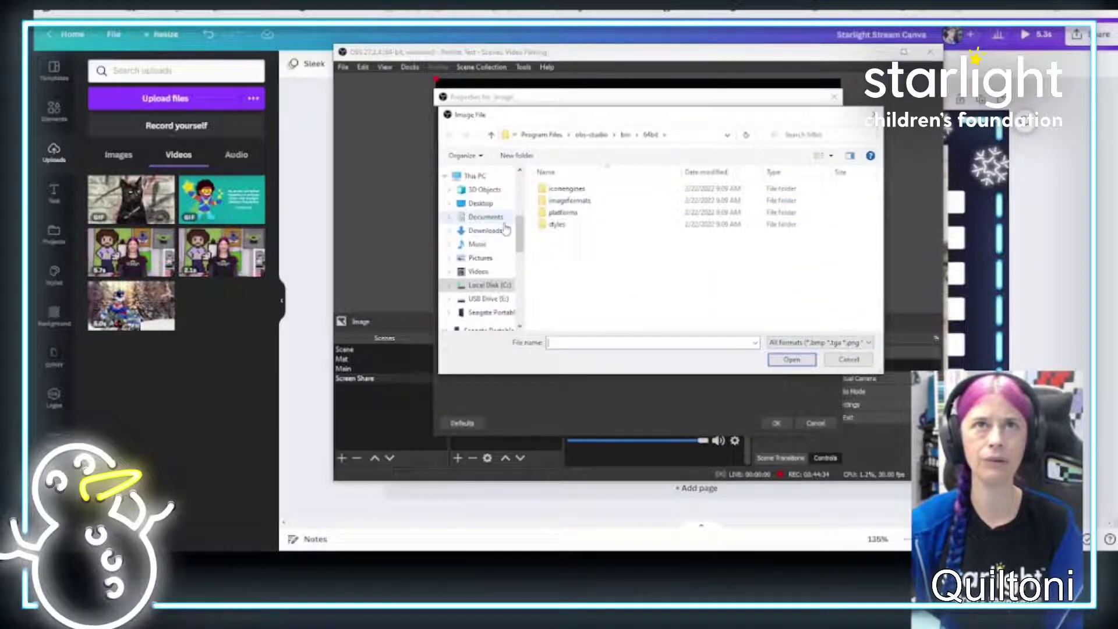
pyautogui.click(484, 231)
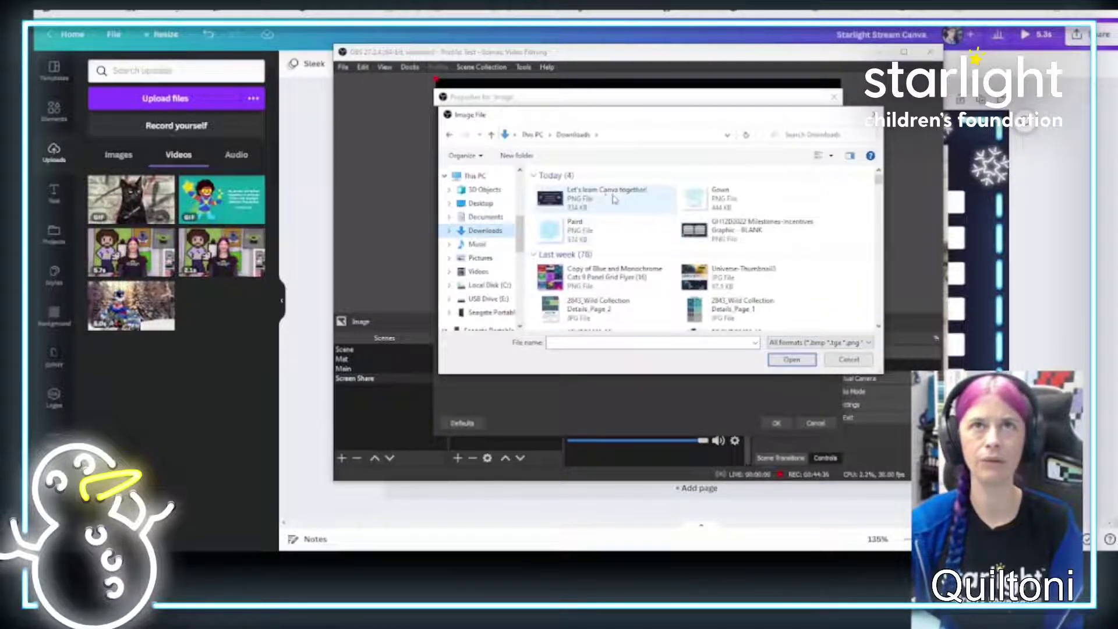
pyautogui.click(585, 199)
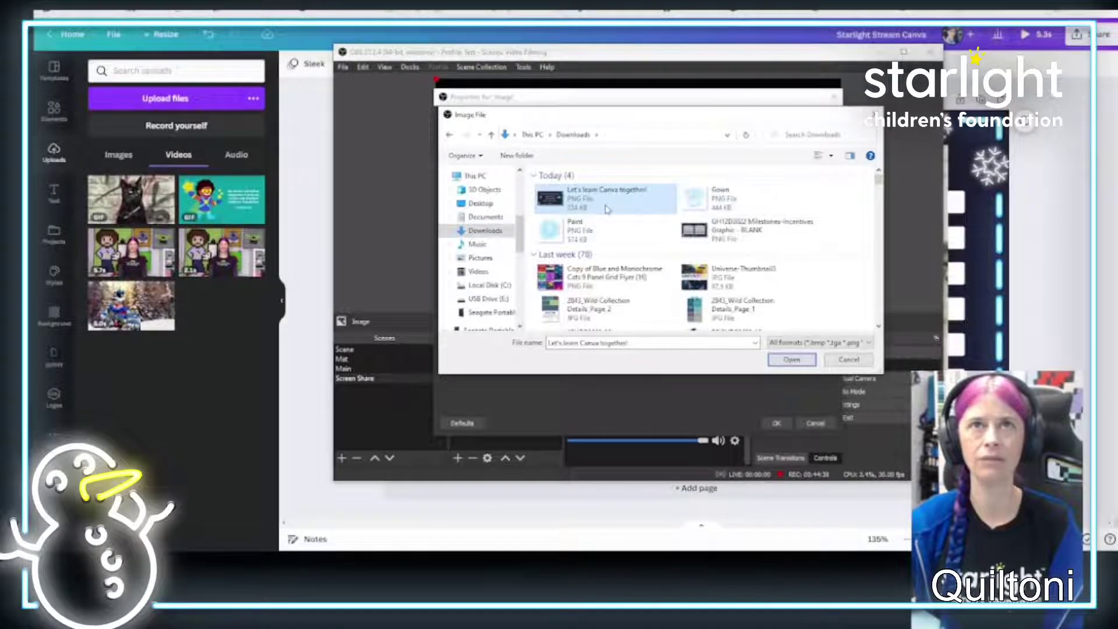
pyautogui.press('Return')
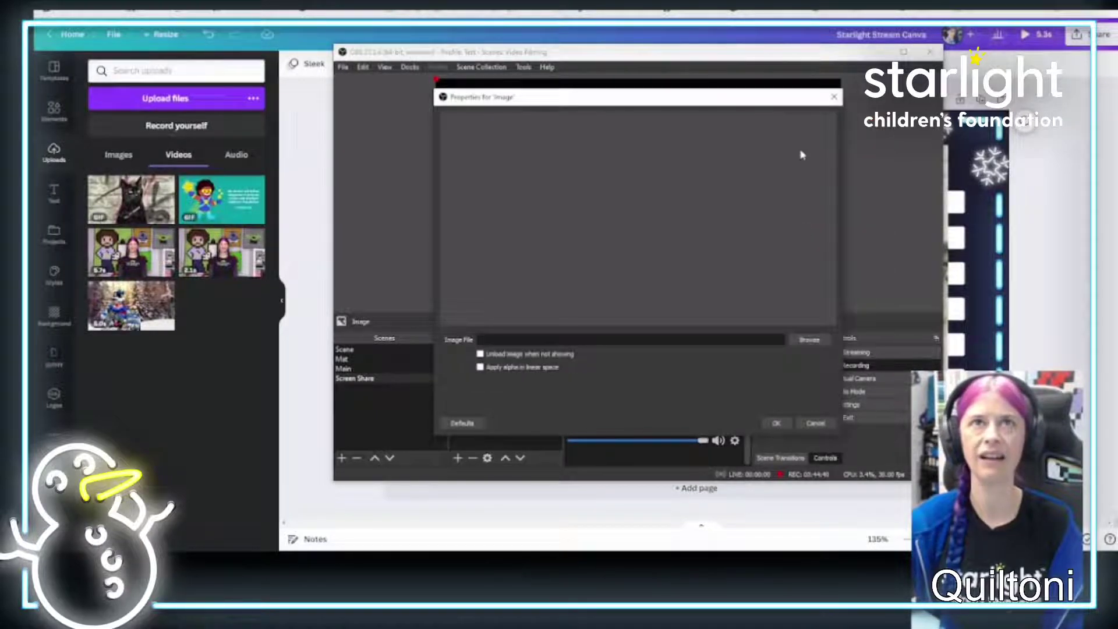
pyautogui.click(839, 98)
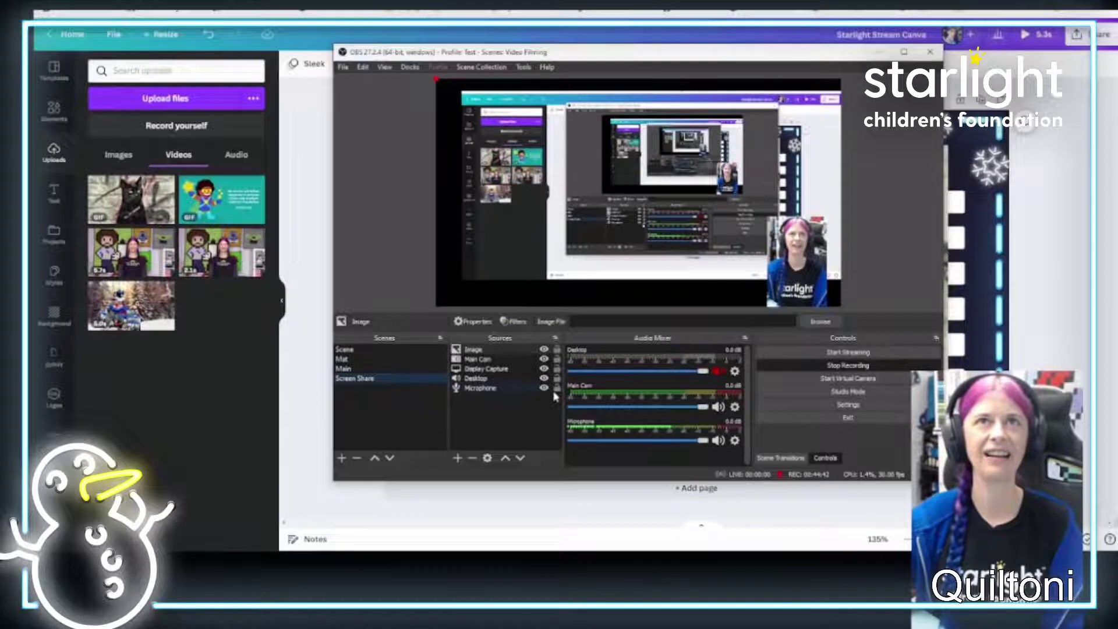
# - Remove the empty Image source from the Screen Share scene
pyautogui.rightClick(512, 352)
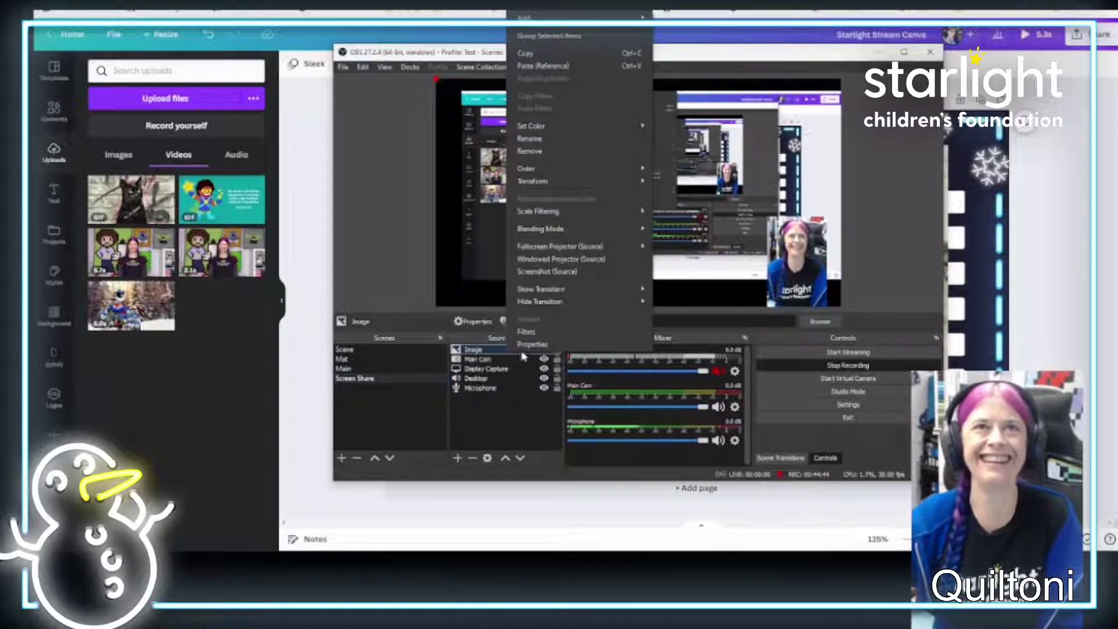
pyautogui.click(559, 156)
pyautogui.press('Return')
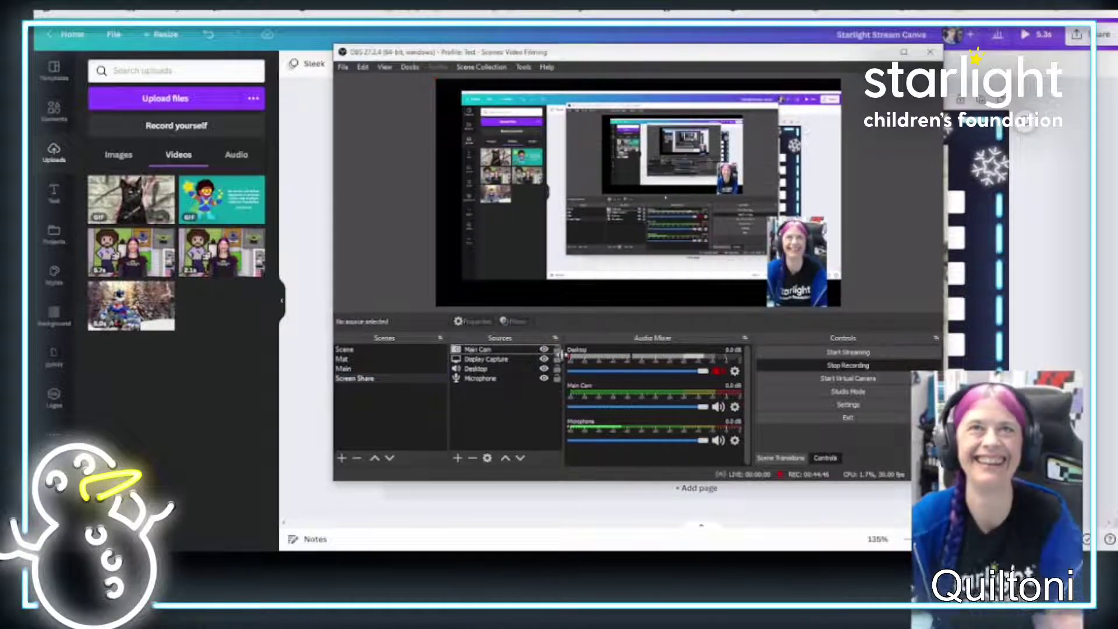
# - Add a Media Source to the Screen Share scene using the local video "Add a heading (1).mp4" from Downloads
pyautogui.click(457, 458)
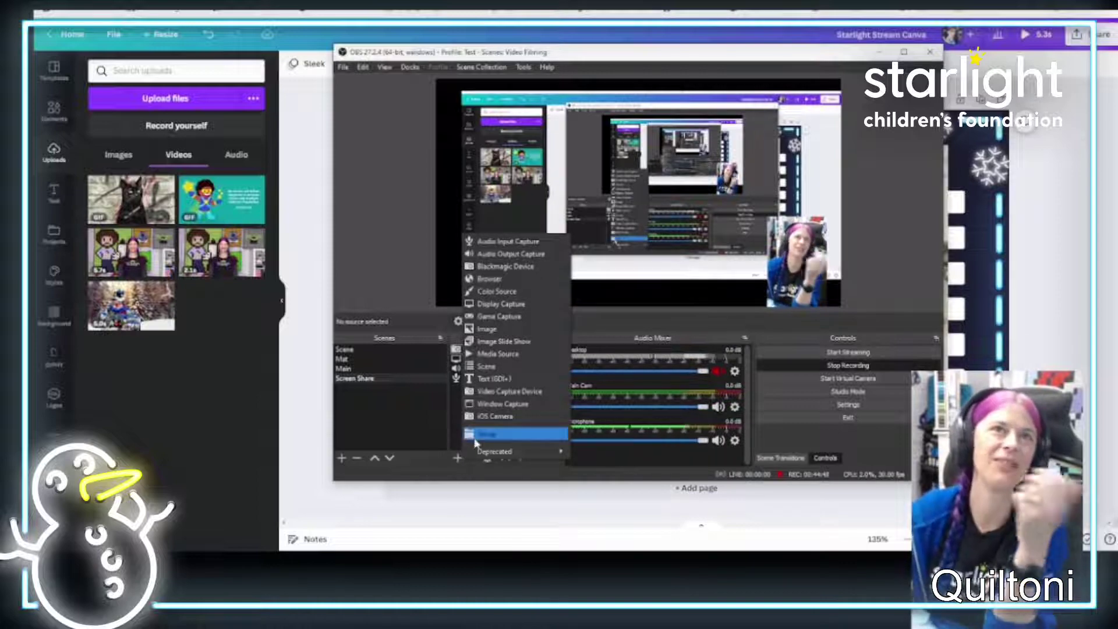
pyautogui.click(517, 358)
pyautogui.press('Return')
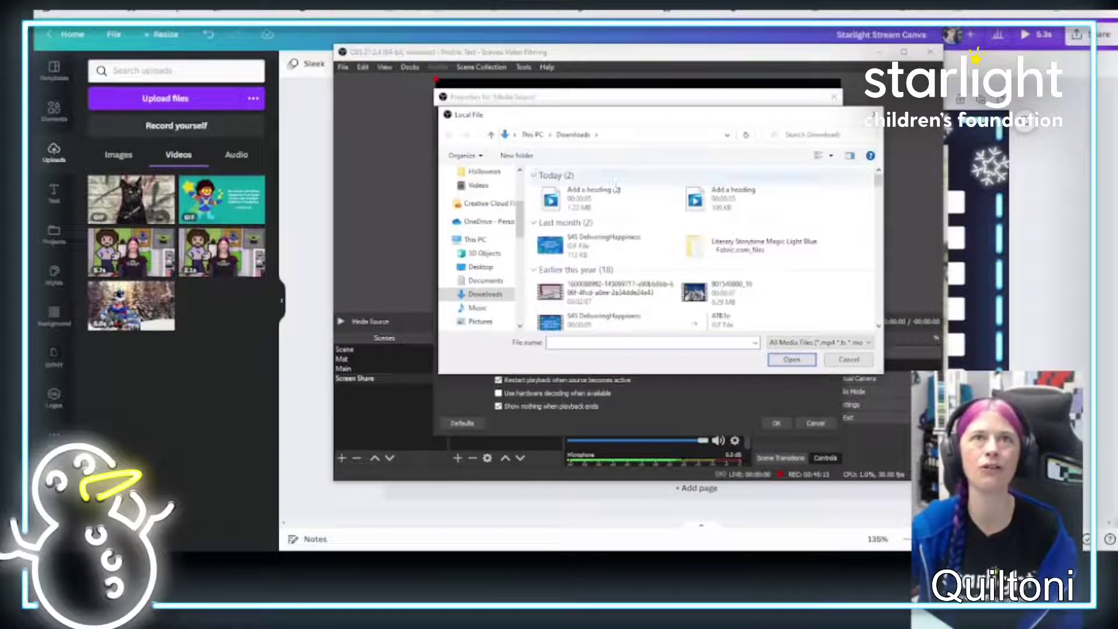
pyautogui.click(592, 198)
pyautogui.click(792, 359)
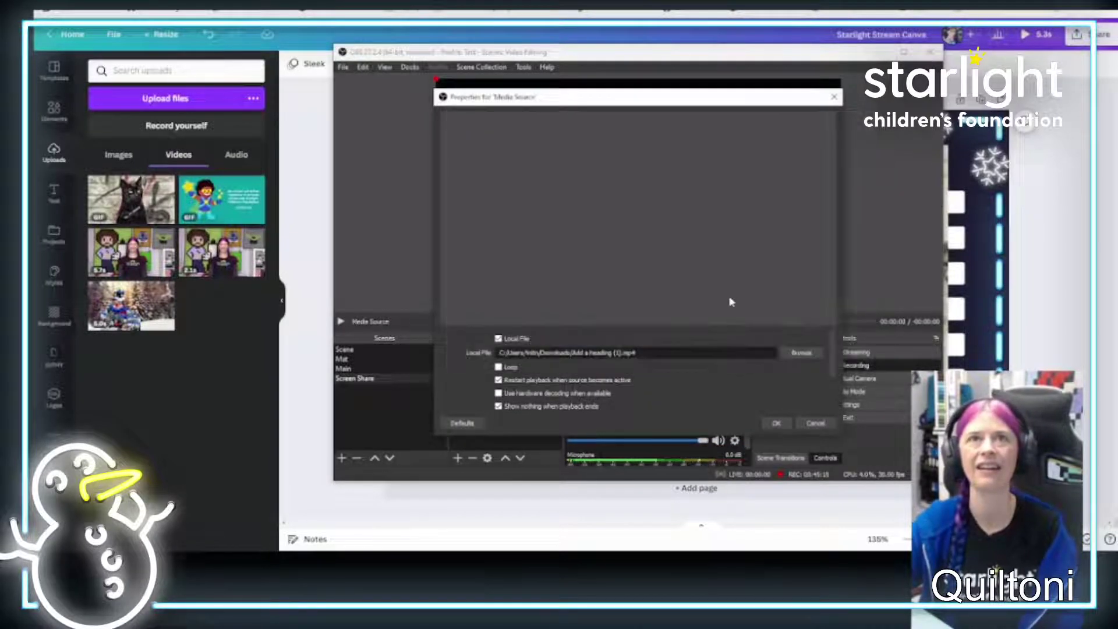
pyautogui.click(778, 425)
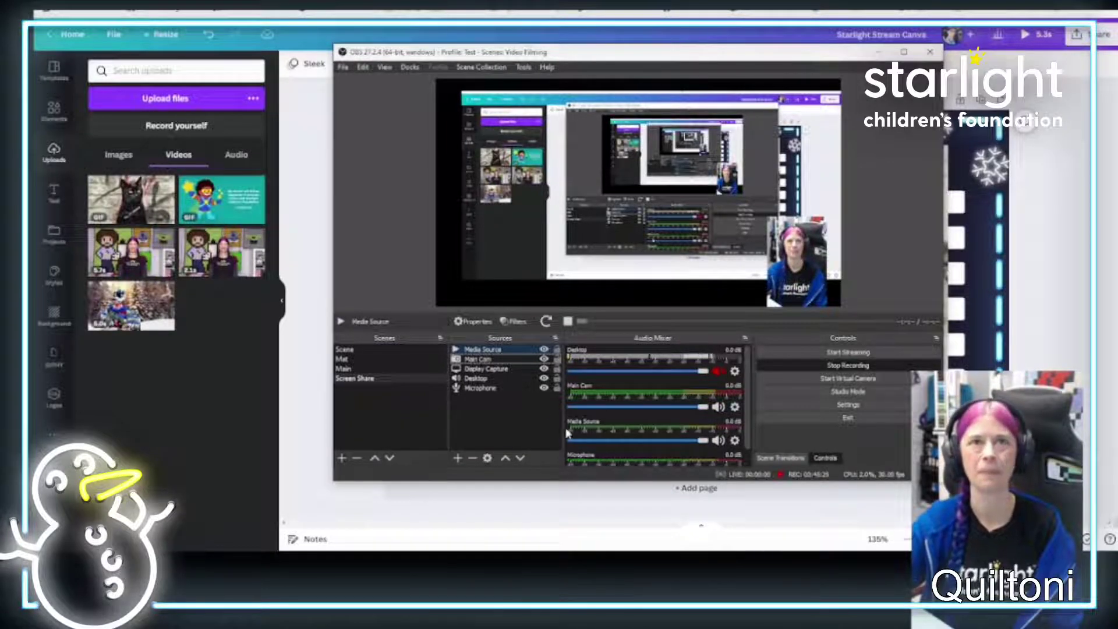
# - Turn on looping for the Media Source and confirm its properties
pyautogui.doubleClick(483, 351)
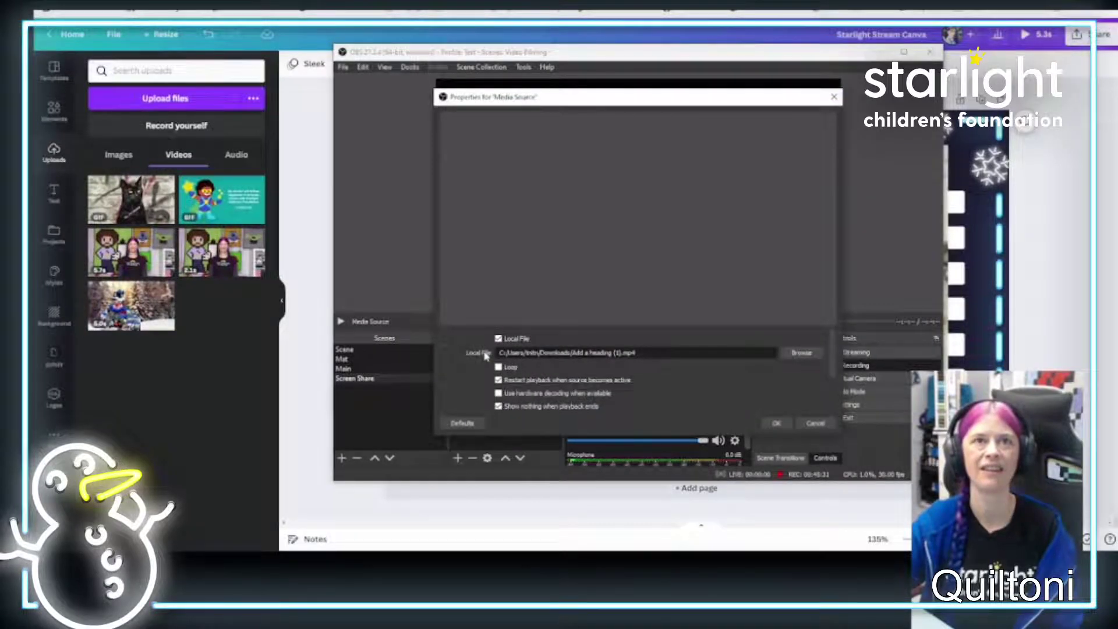
pyautogui.click(500, 368)
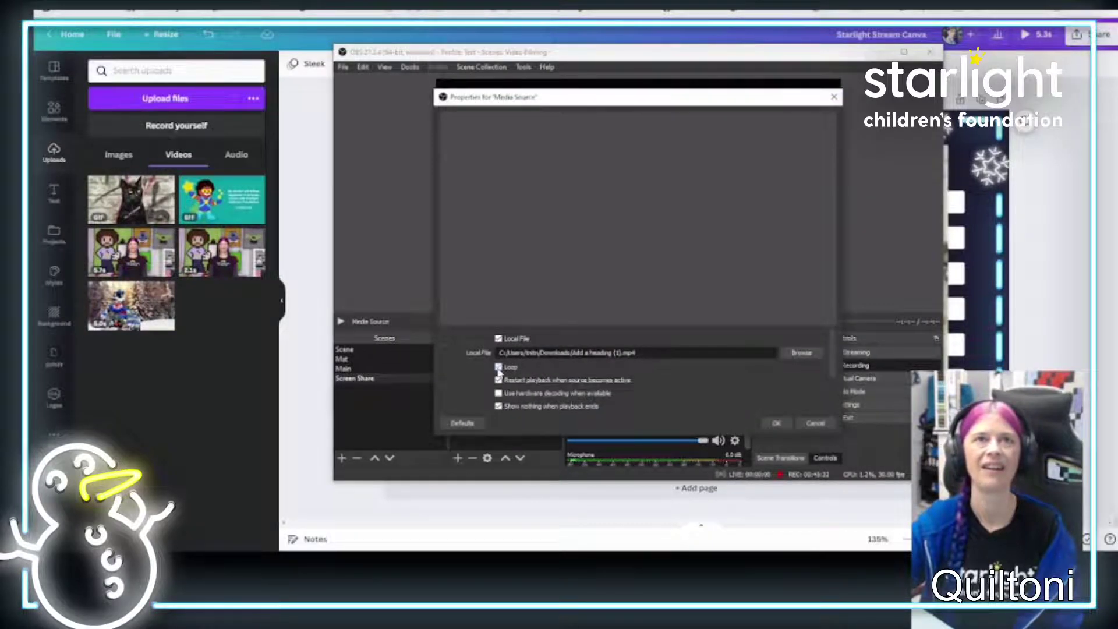
pyautogui.click(777, 423)
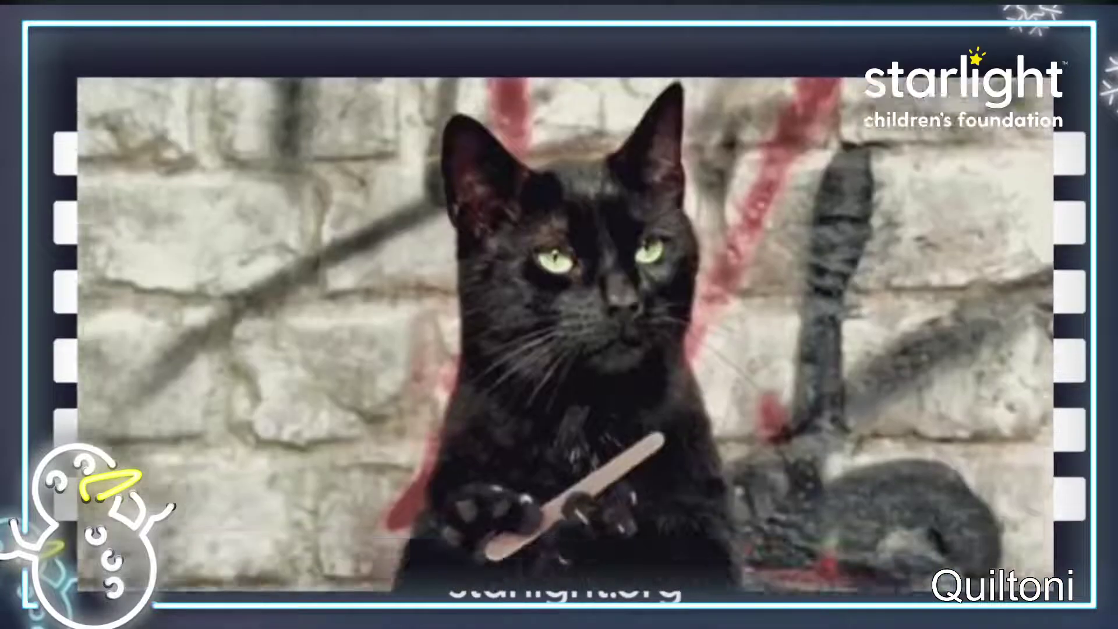
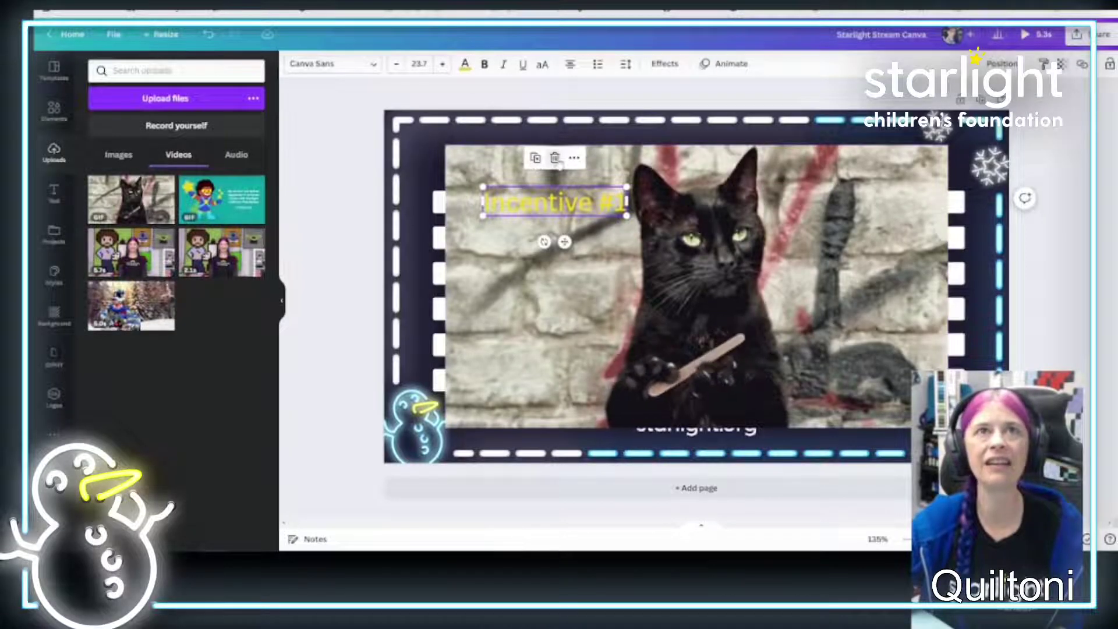
# - Delete the yellow "Incentive #1" text and the black cat GIF from the Incentives and Milestones graphic
pyautogui.click(555, 158)
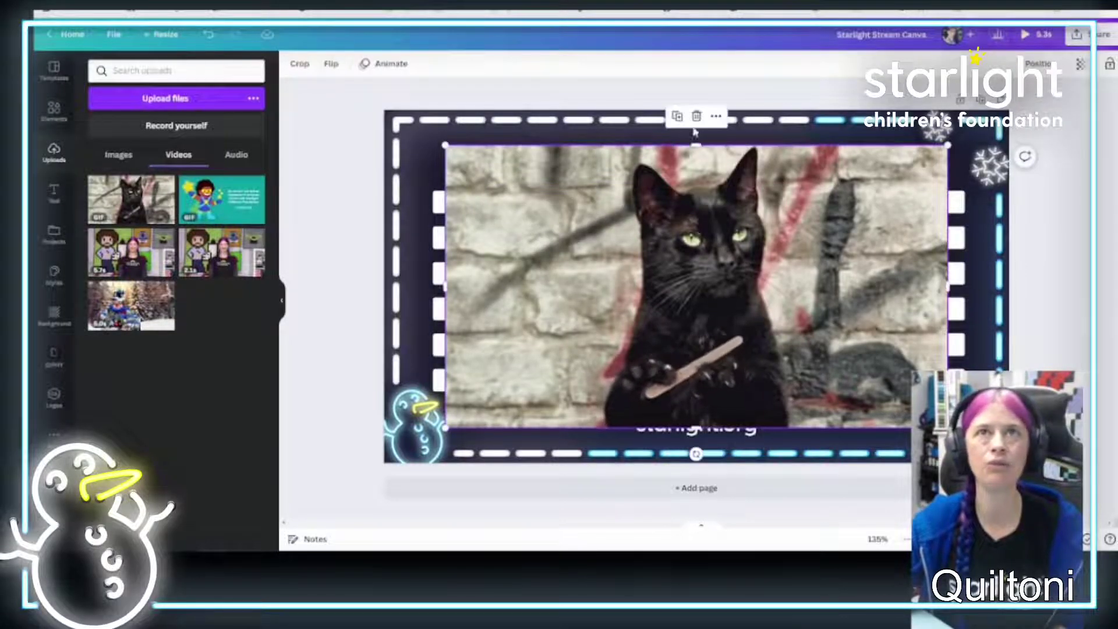
pyautogui.click(696, 116)
pyautogui.click(524, 204)
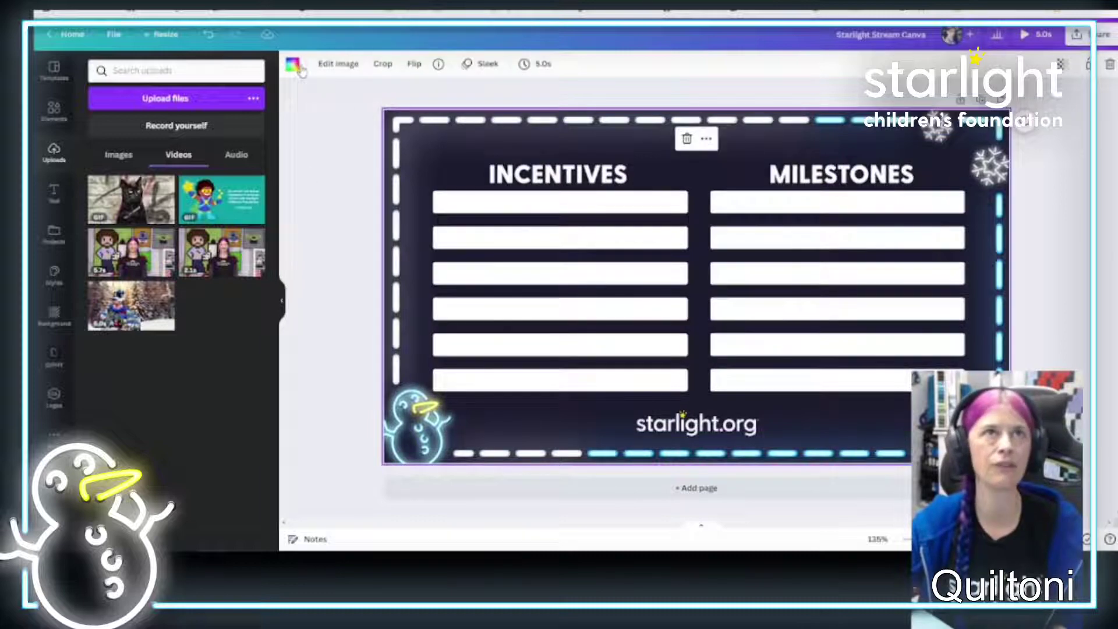
# - Add a heading text box to the Incentives and Milestones graphic and select its text
pyautogui.click(53, 196)
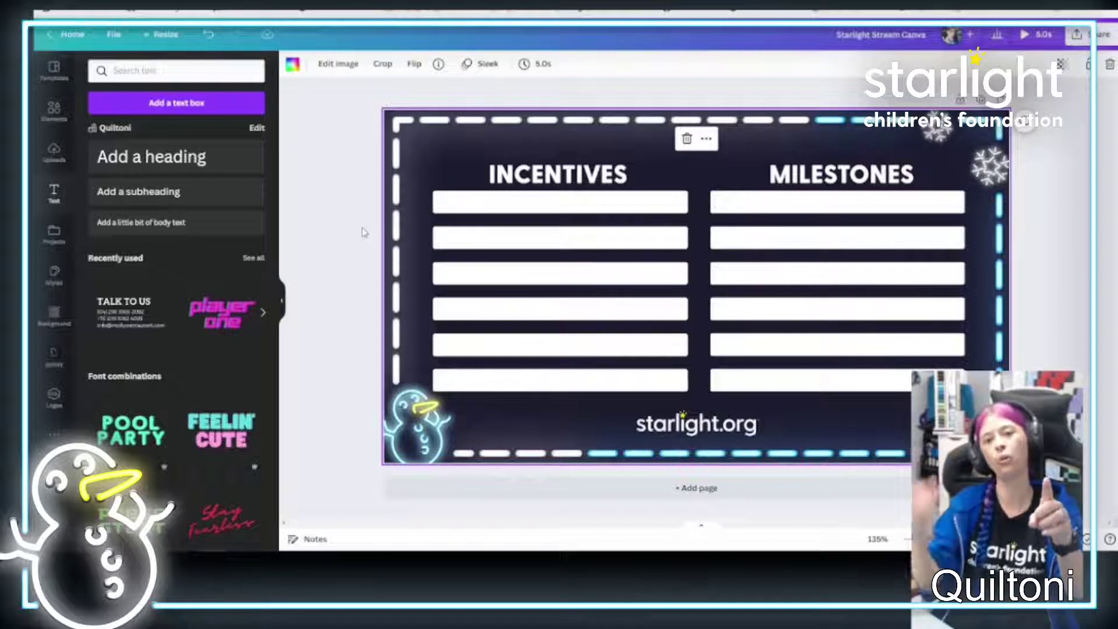
pyautogui.click(54, 315)
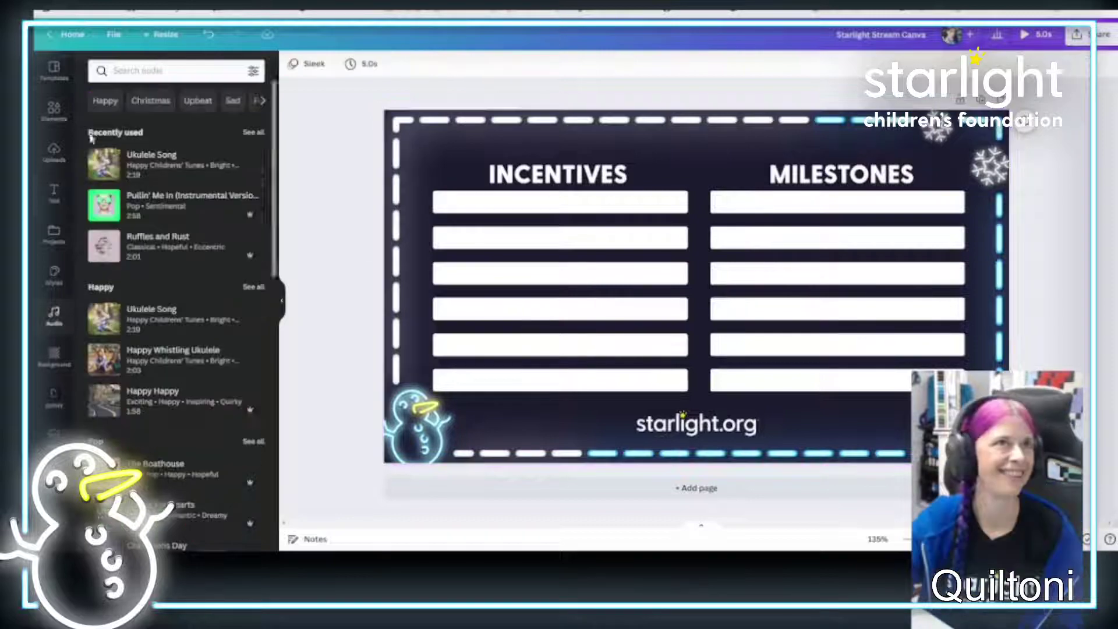
pyautogui.click(61, 111)
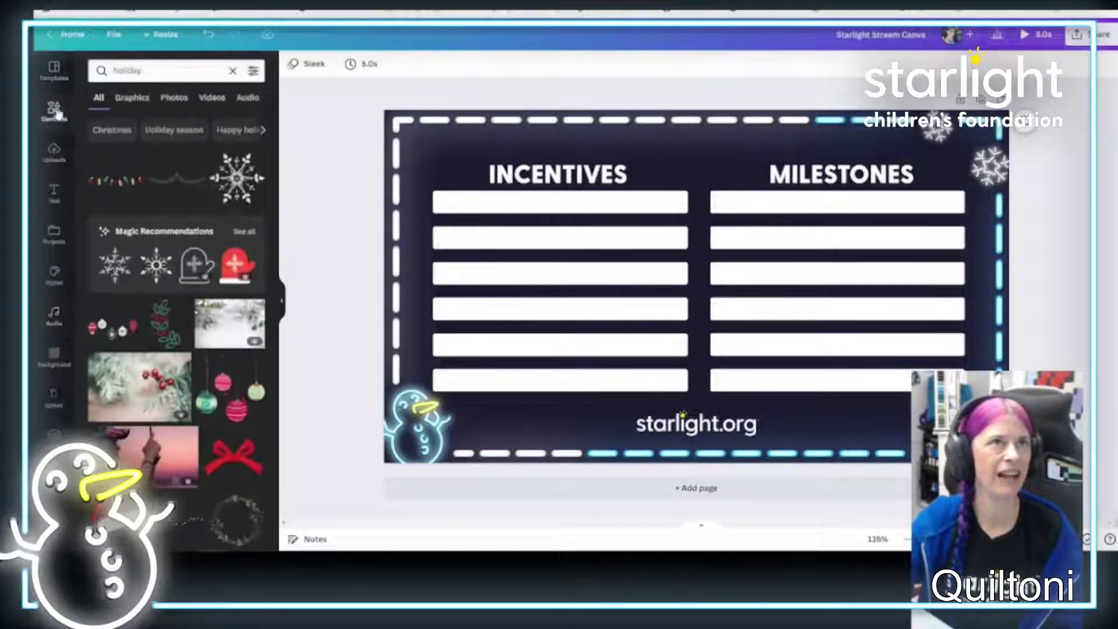
pyautogui.click(54, 192)
pyautogui.click(152, 157)
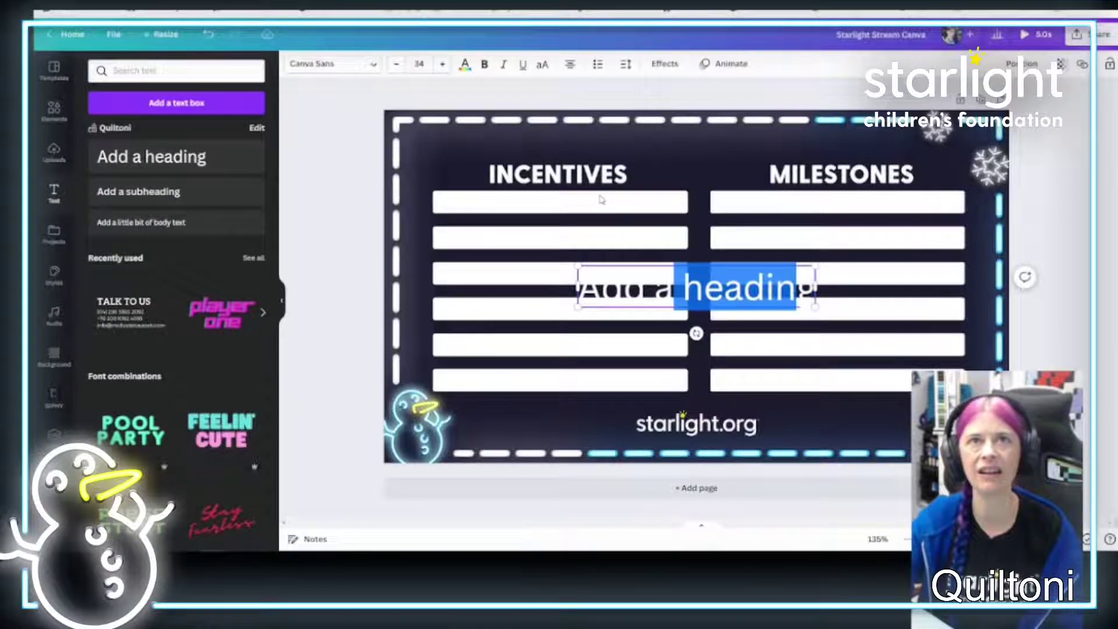
pyautogui.doubleClick(644, 289)
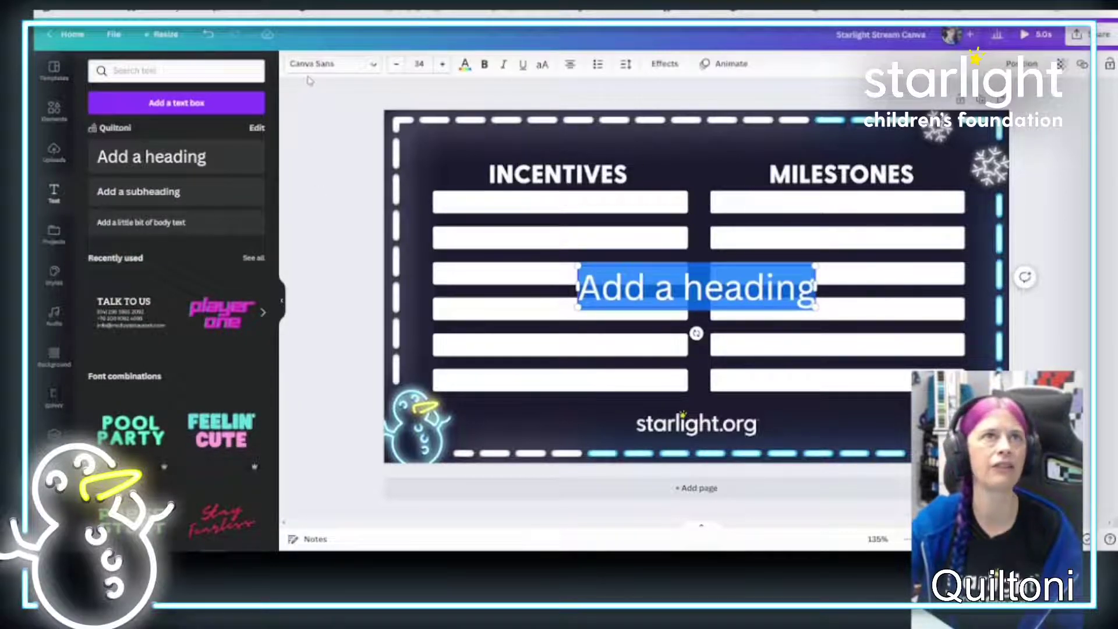
pyautogui.click(465, 64)
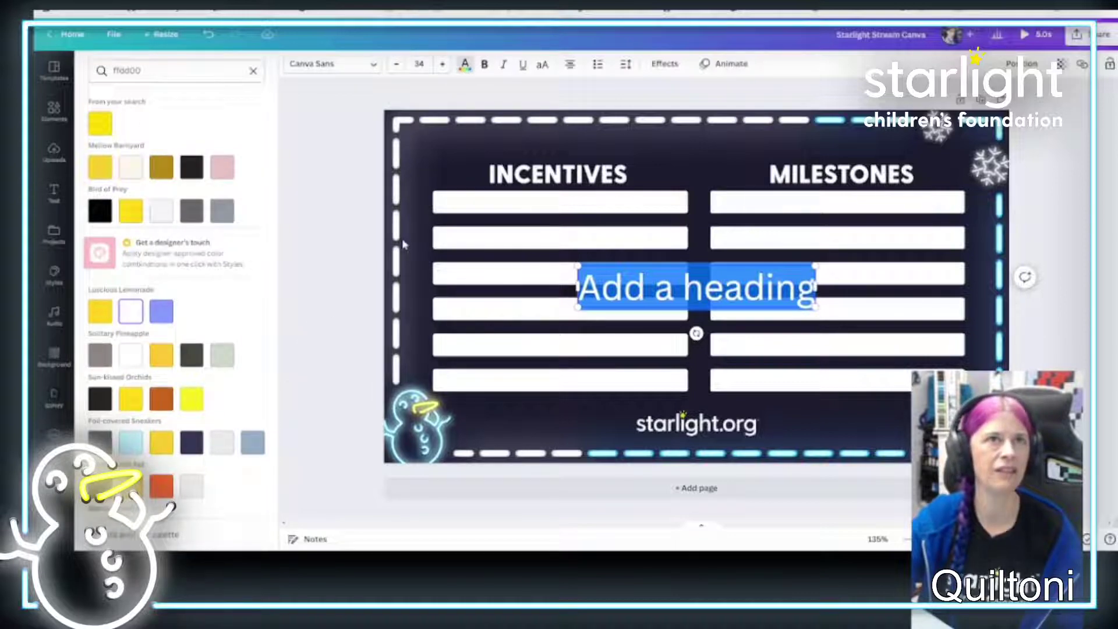
pyautogui.press('Escape')
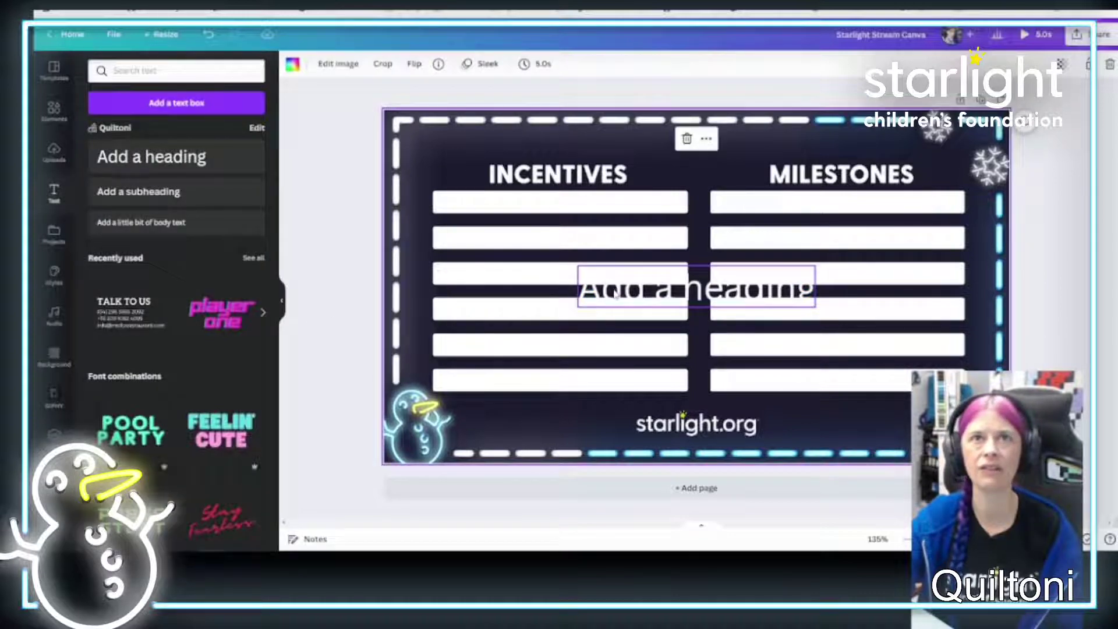
pyautogui.click(466, 65)
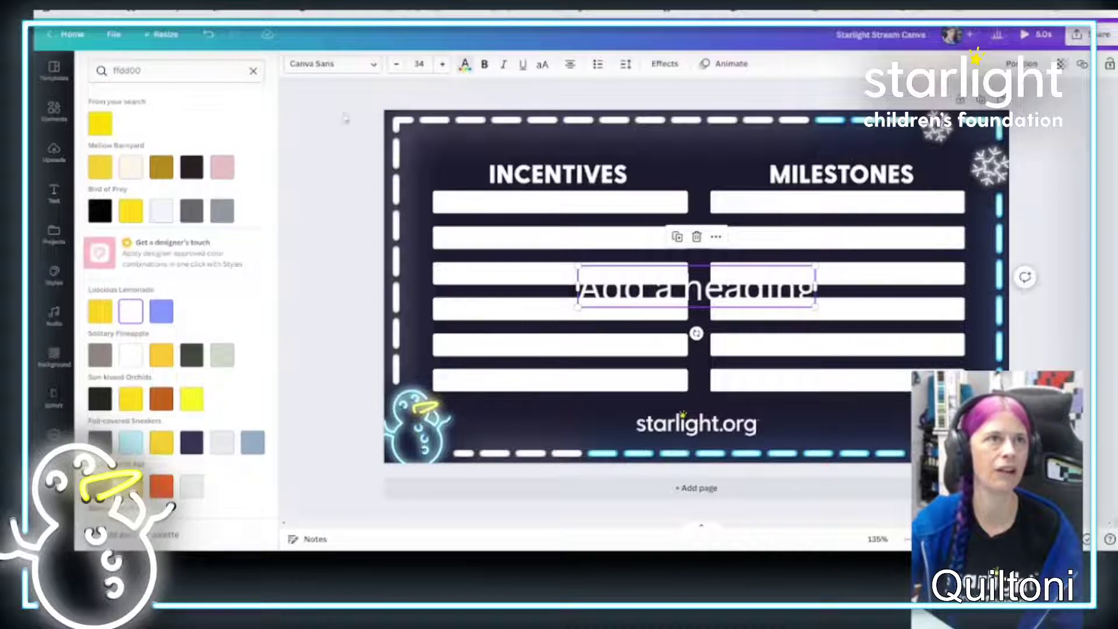
pyautogui.scroll(-2, 220, 243)
pyautogui.scroll(2, 219, 243)
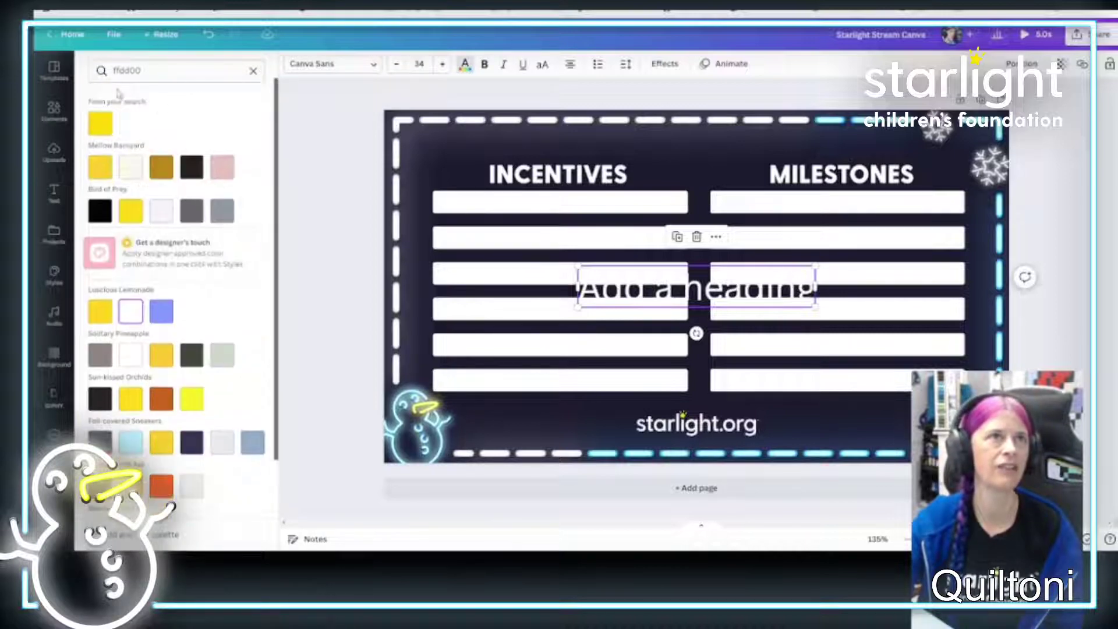
pyautogui.click(54, 194)
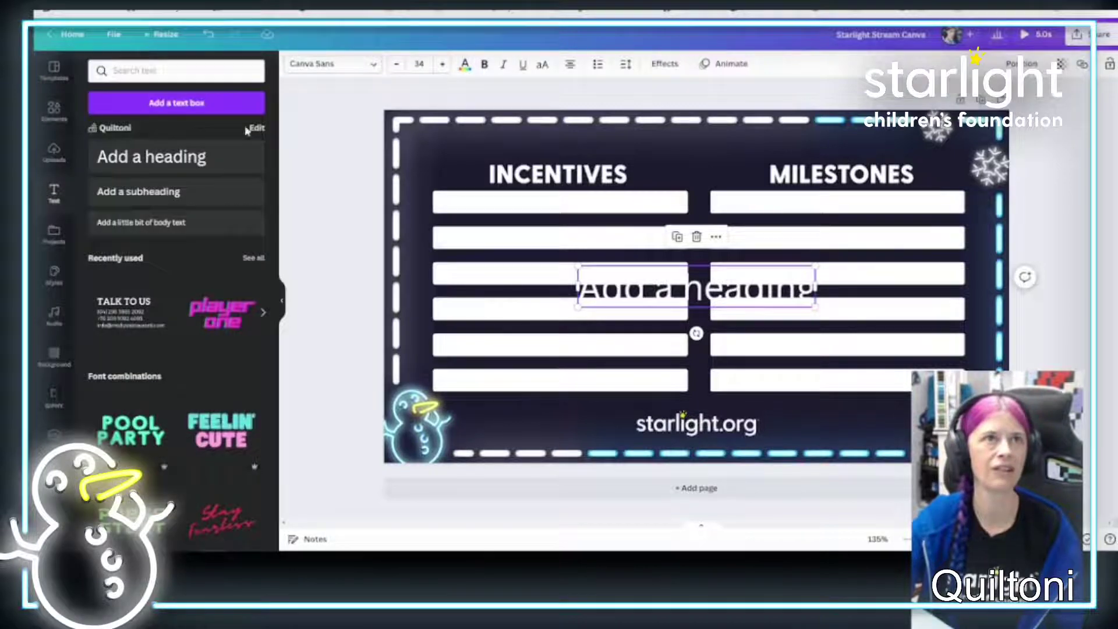
# - Clear the ffdd00 colour search and recolour the heading text with the dark navy from the photo colours
pyautogui.doubleClick(648, 278)
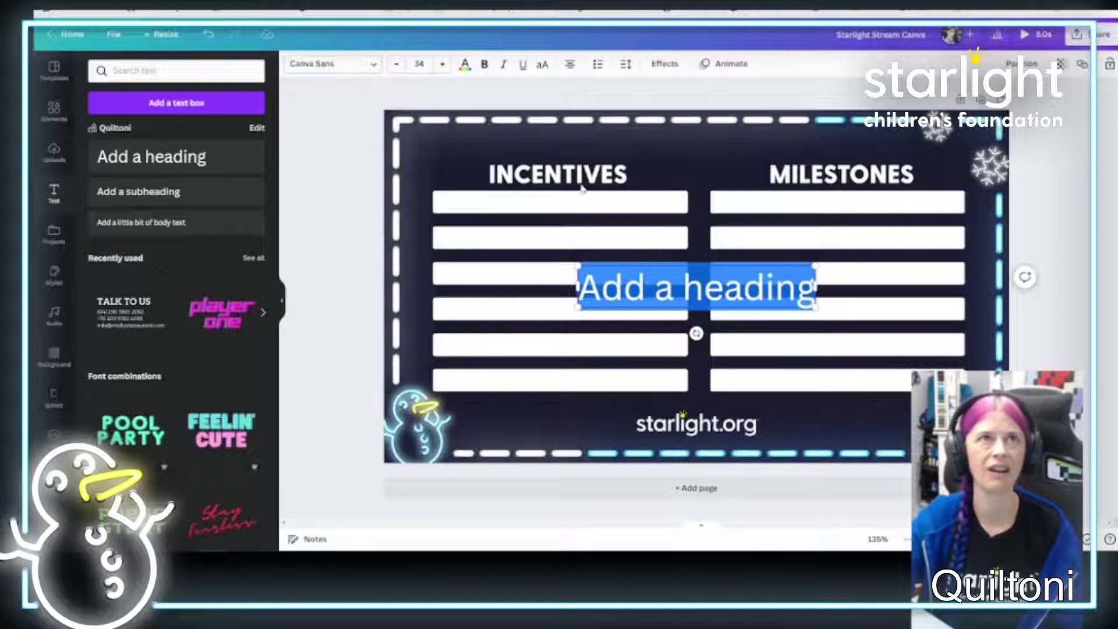
pyautogui.click(464, 65)
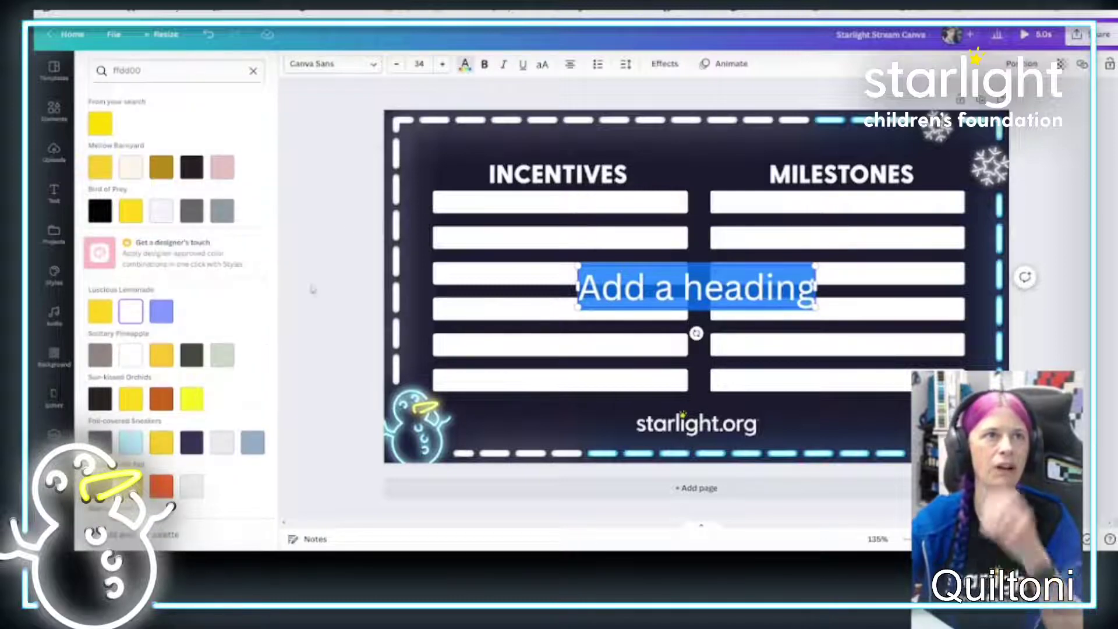
pyautogui.scroll(-1, 166, 299)
pyautogui.scroll(1, 166, 299)
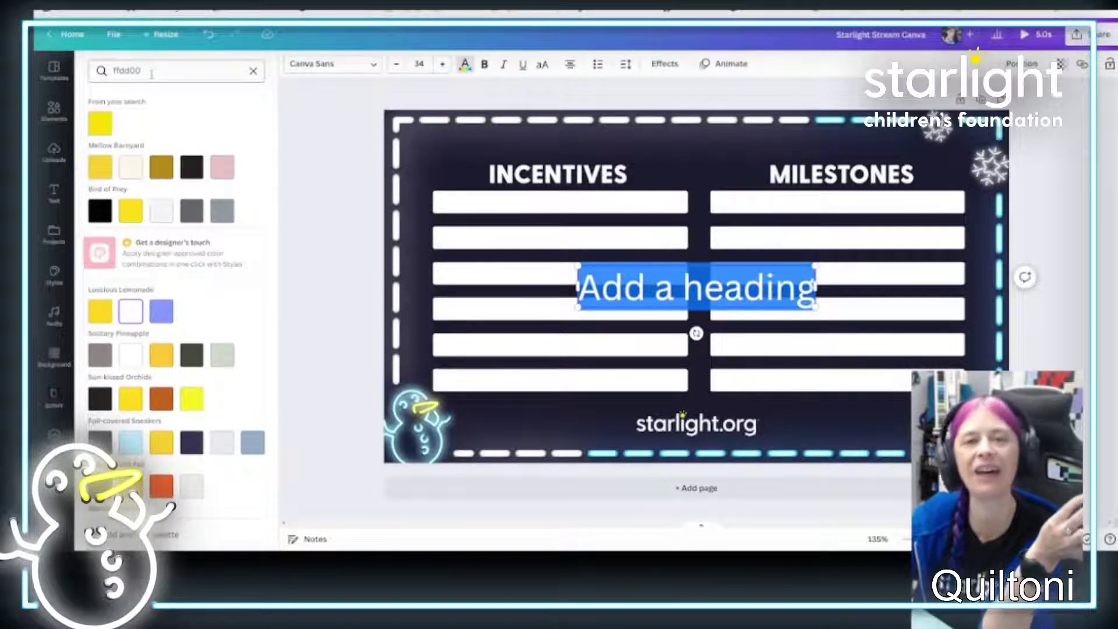
pyautogui.click(254, 72)
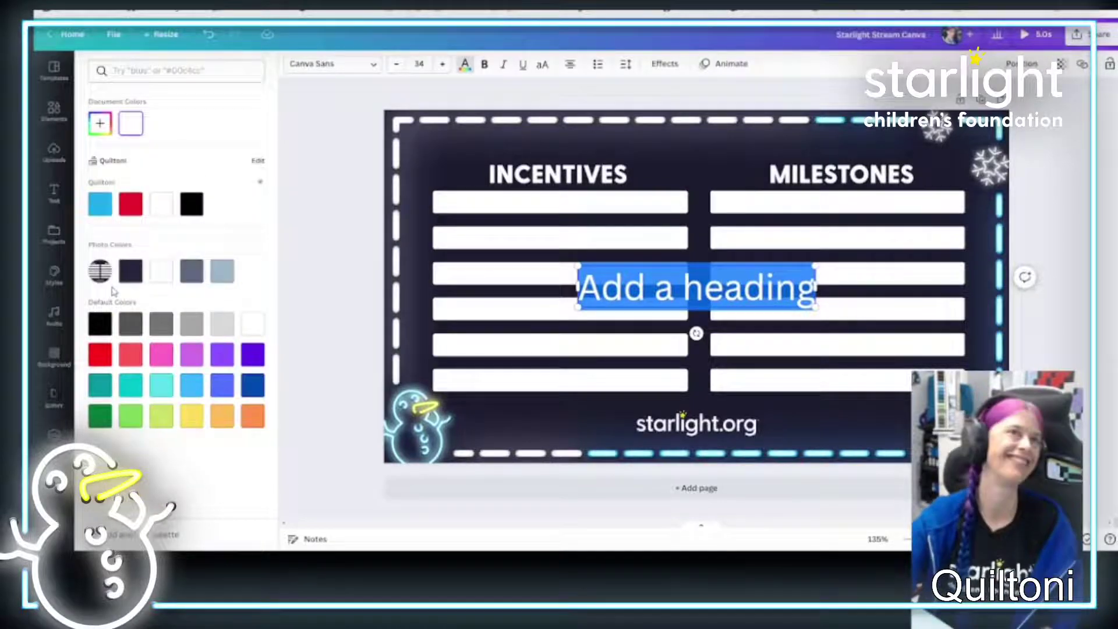
pyautogui.click(130, 280)
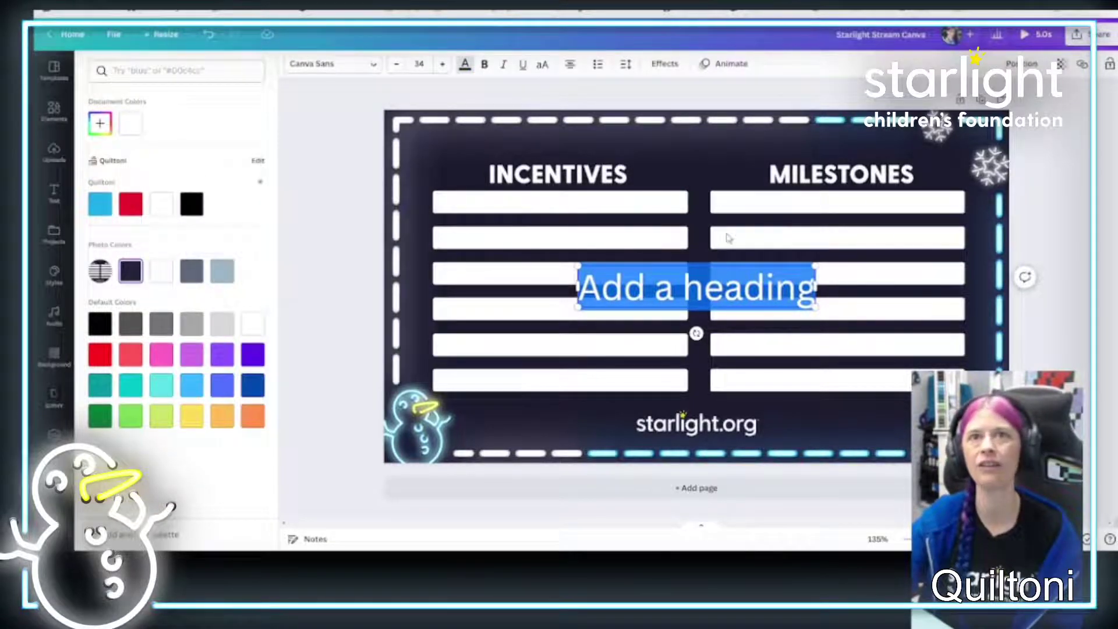
pyautogui.press('Escape')
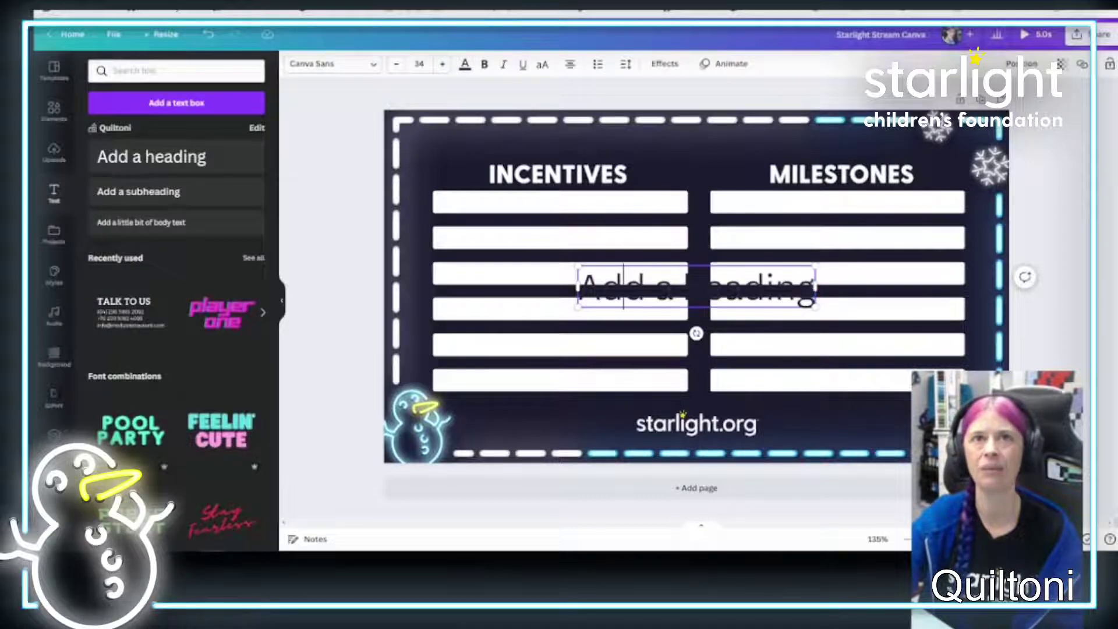
# - Shrink the heading to size 22.6, place it in the first Incentives row and change its text to "Incentive #1"
pyautogui.moveTo(665, 286); pyautogui.dragTo(526, 198)
pyautogui.moveTo(676, 177); pyautogui.dragTo(587, 206)
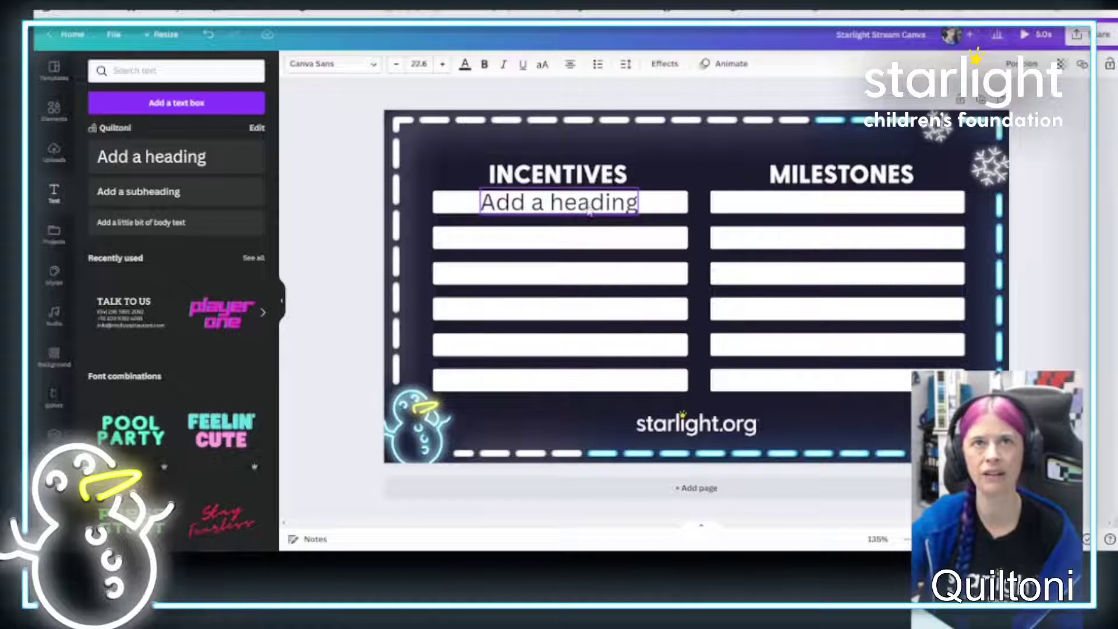
pyautogui.doubleClick(589, 207)
pyautogui.write('Incen')
pyautogui.press('BackSpace')
pyautogui.write('n')
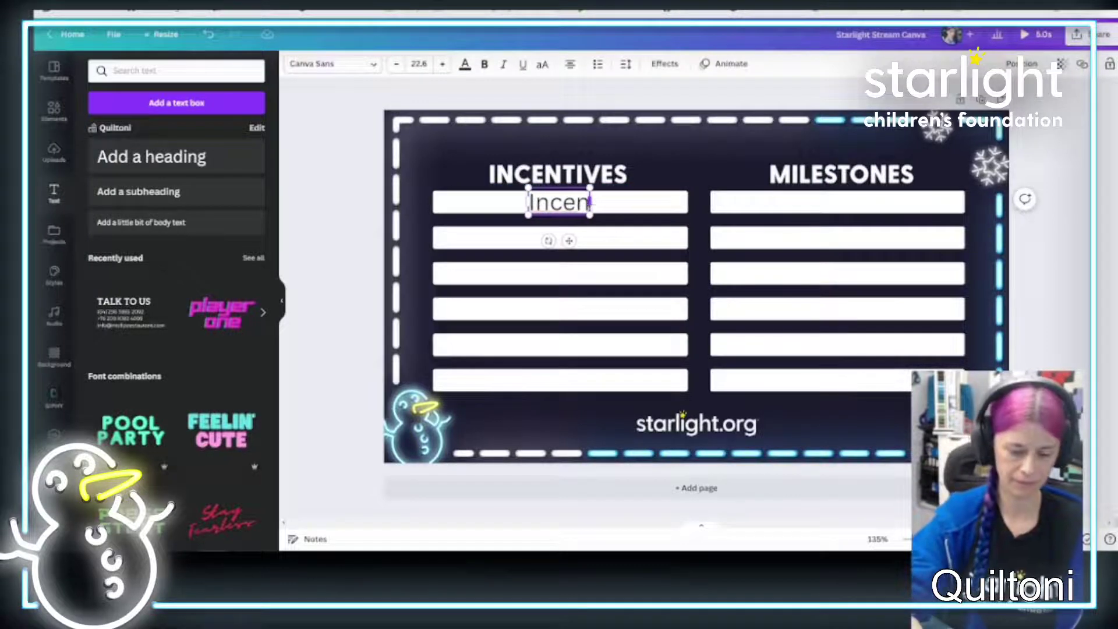
pyautogui.write('tive #1')
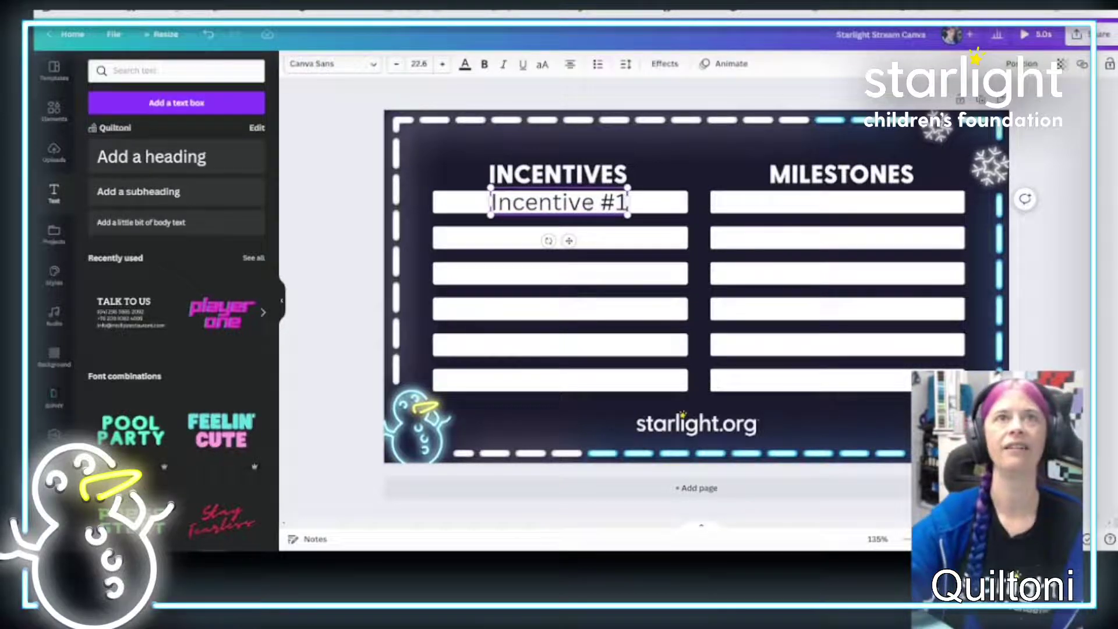
pyautogui.click(717, 304)
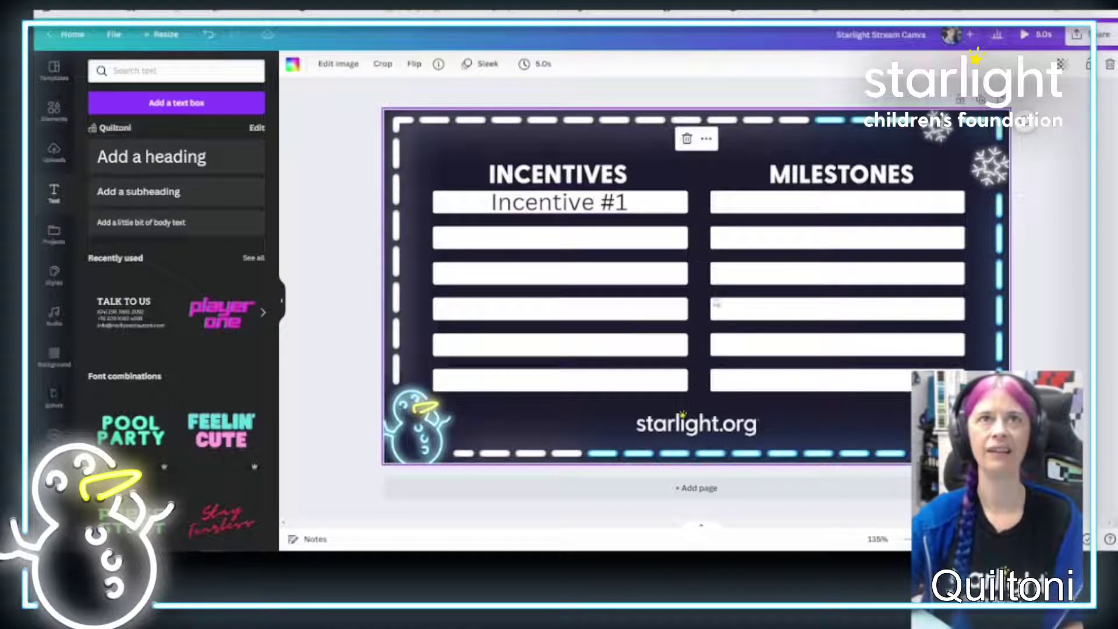
# - Duplicate the "Incentive #1" text and place the copy in the second Incentives row
pyautogui.click(571, 204)
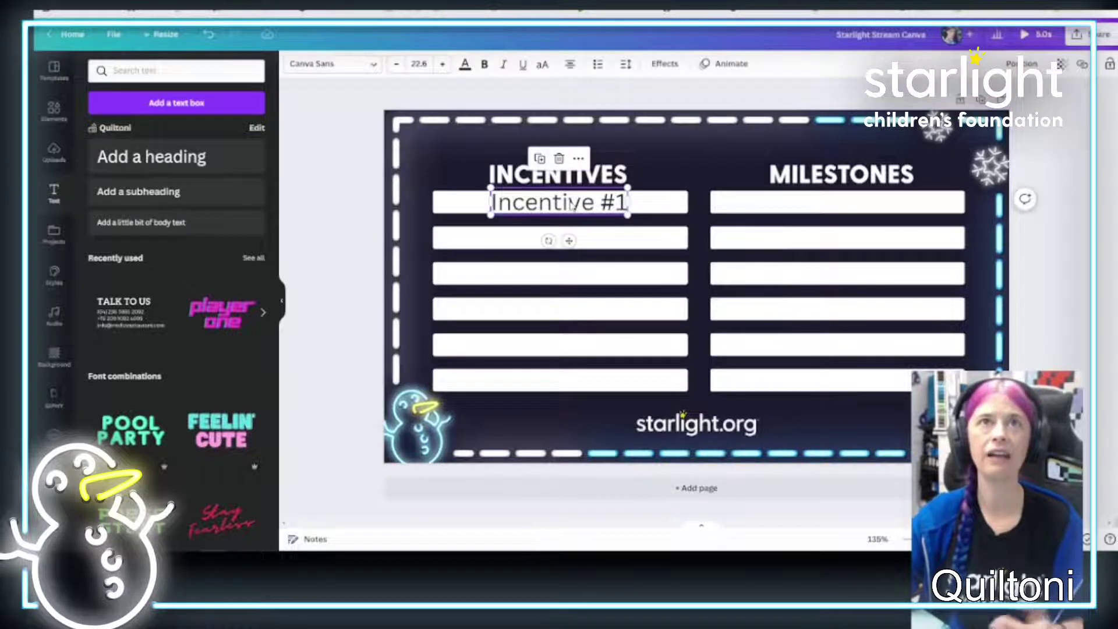
pyautogui.click(540, 159)
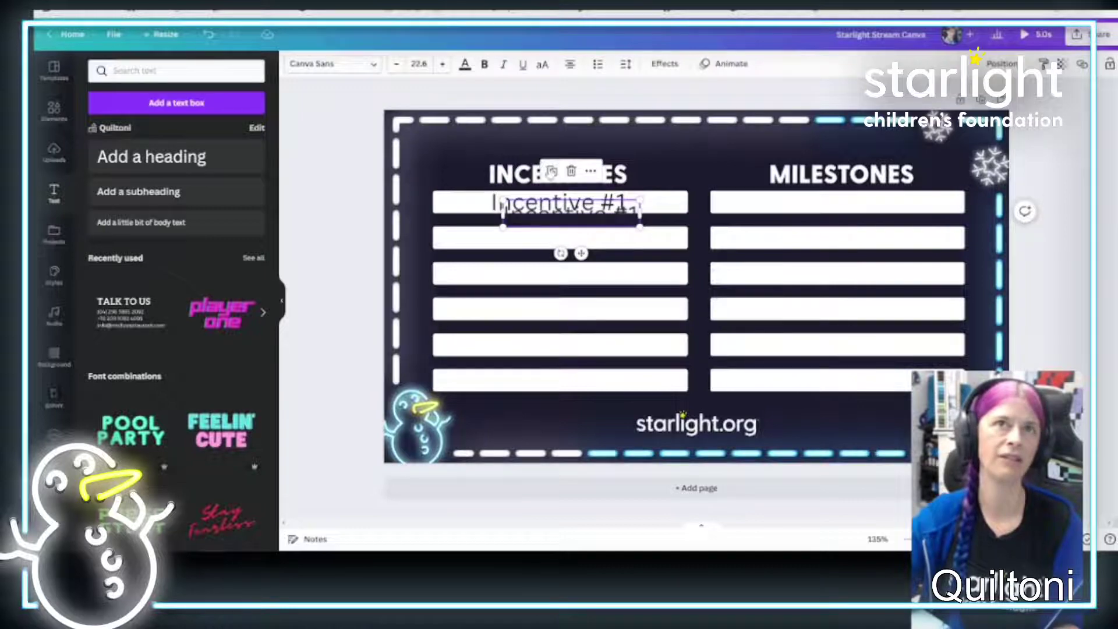
pyautogui.moveTo(588, 217); pyautogui.dragTo(572, 238)
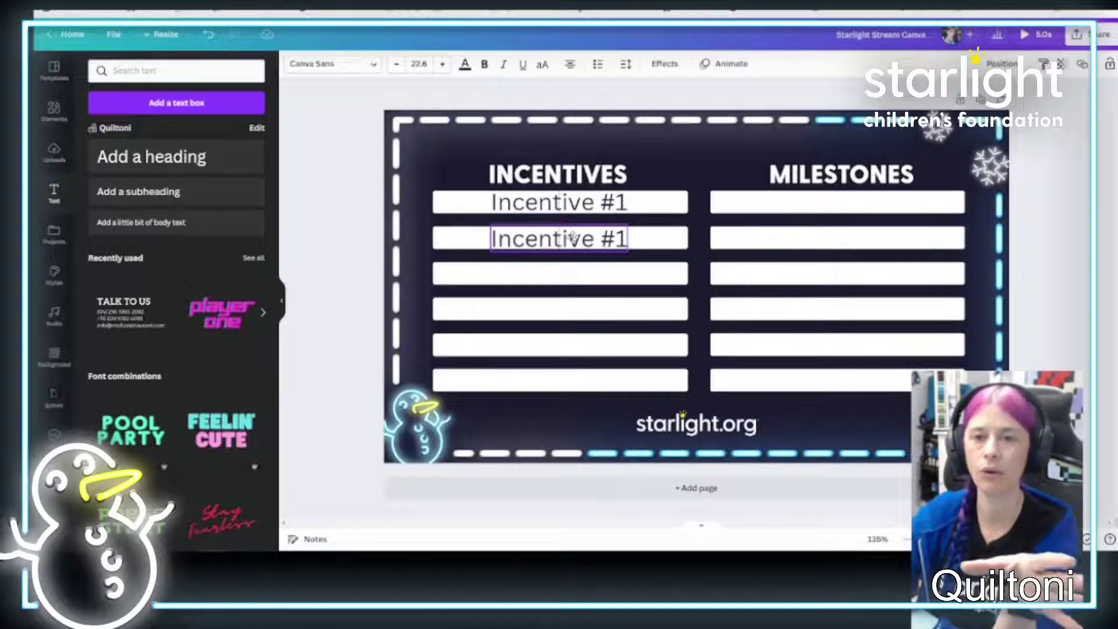
# - Change the copied text in the second Incentives row to "Incentive #2" and adjust its position within the row
pyautogui.moveTo(572, 237)
pyautogui.mouseDown()
pyautogui.moveTo(523, 238)
pyautogui.moveTo(574, 235)
pyautogui.mouseUp()
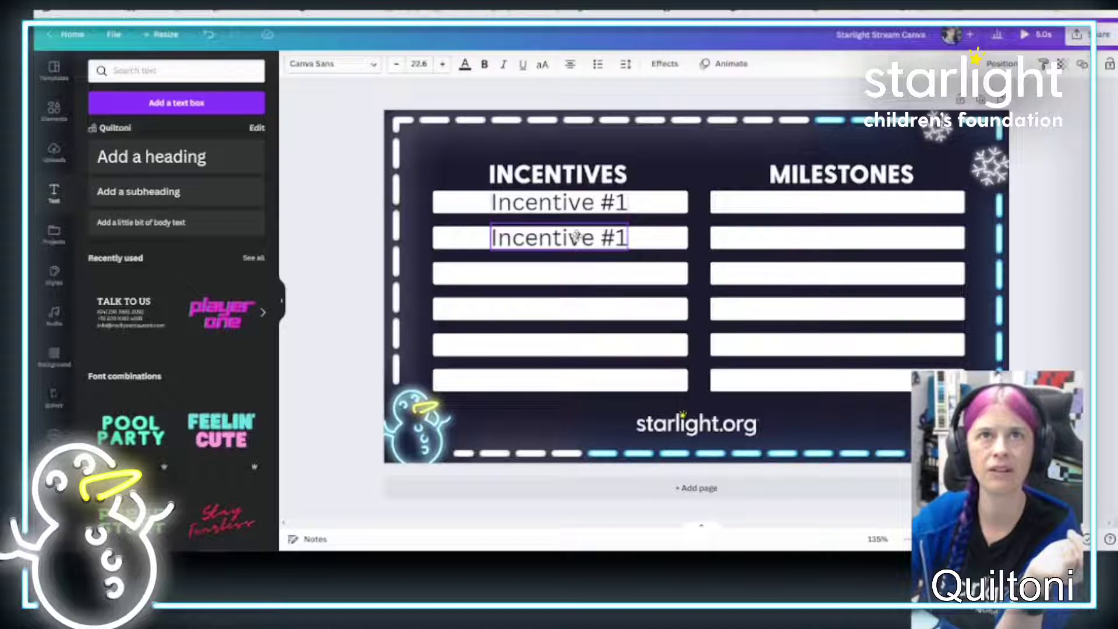
pyautogui.click(628, 244)
pyautogui.click(626, 243)
pyautogui.click(625, 244)
pyautogui.hotkey('shift', 'Left')
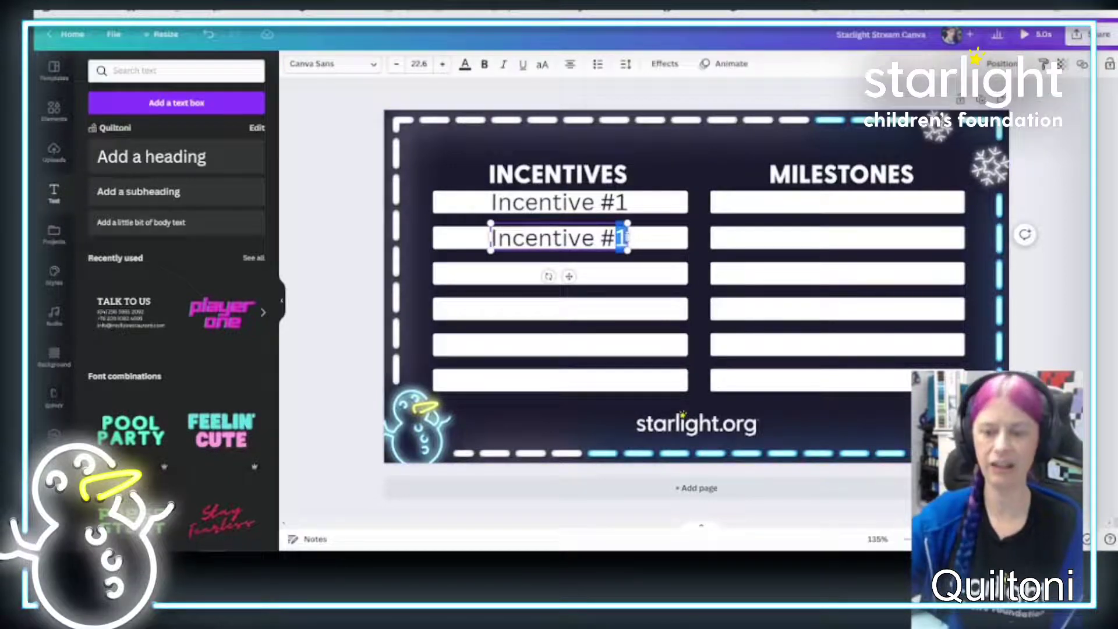
pyautogui.write('2')
pyautogui.click(672, 251)
pyautogui.click(598, 243)
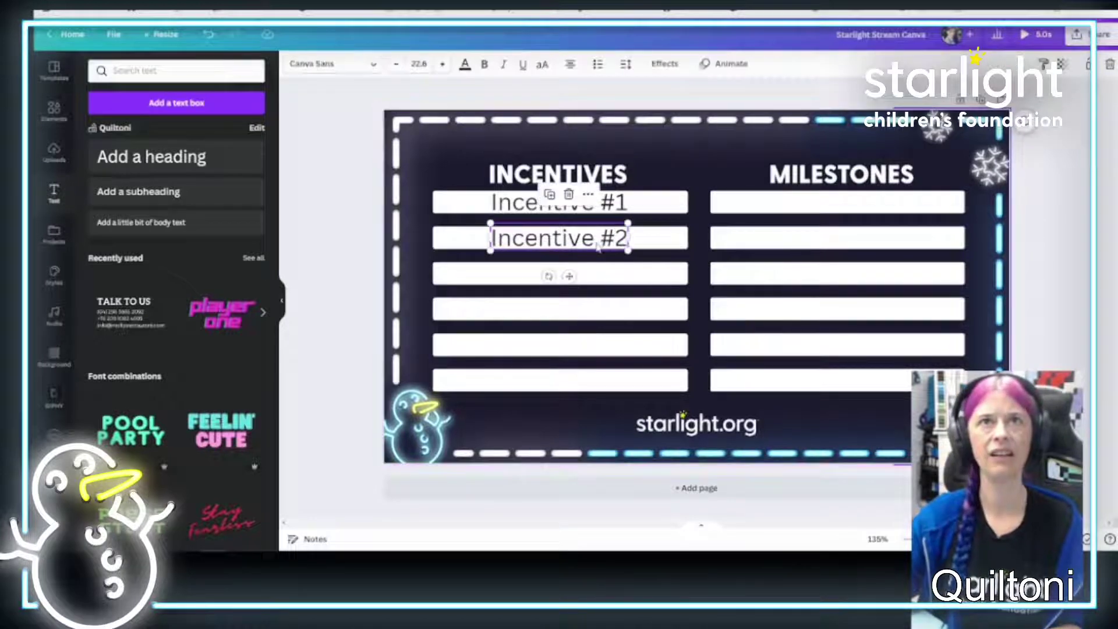
pyautogui.moveTo(595, 244); pyautogui.dragTo(596, 245)
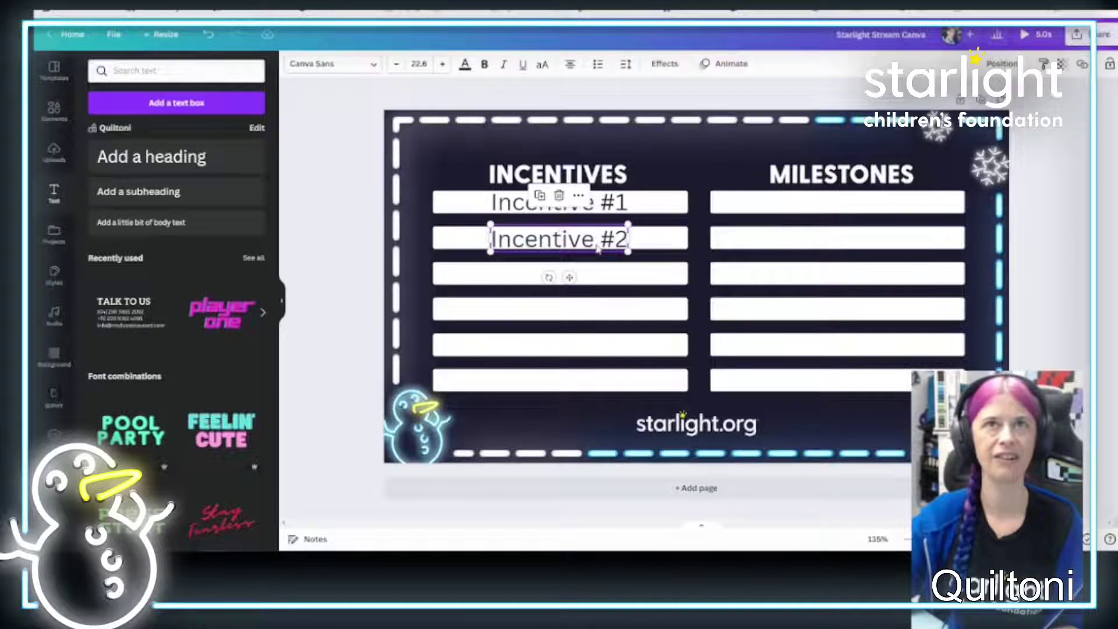
pyautogui.click(669, 248)
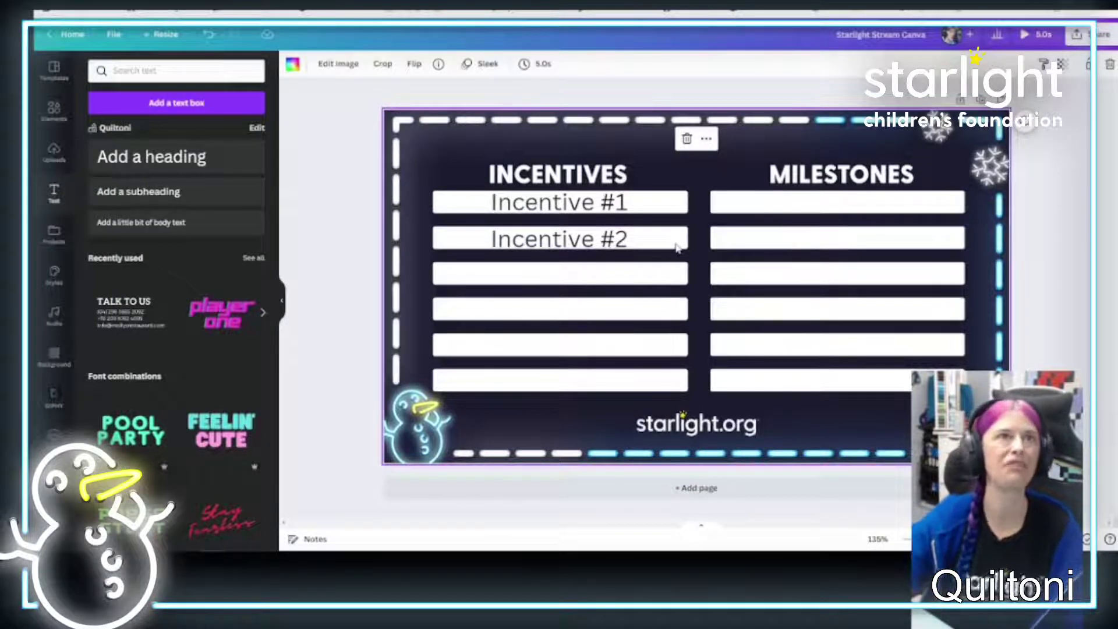
# - Add the uploaded neon T-shirt image to the Incentives and Milestones graphic
pyautogui.click(56, 152)
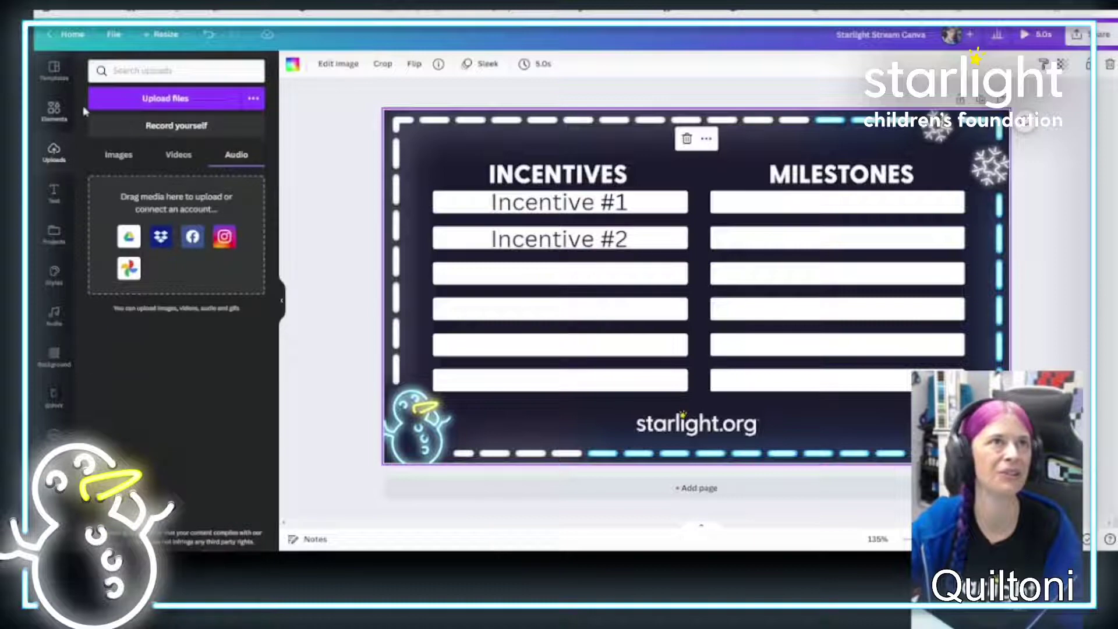
pyautogui.click(112, 155)
pyautogui.click(147, 217)
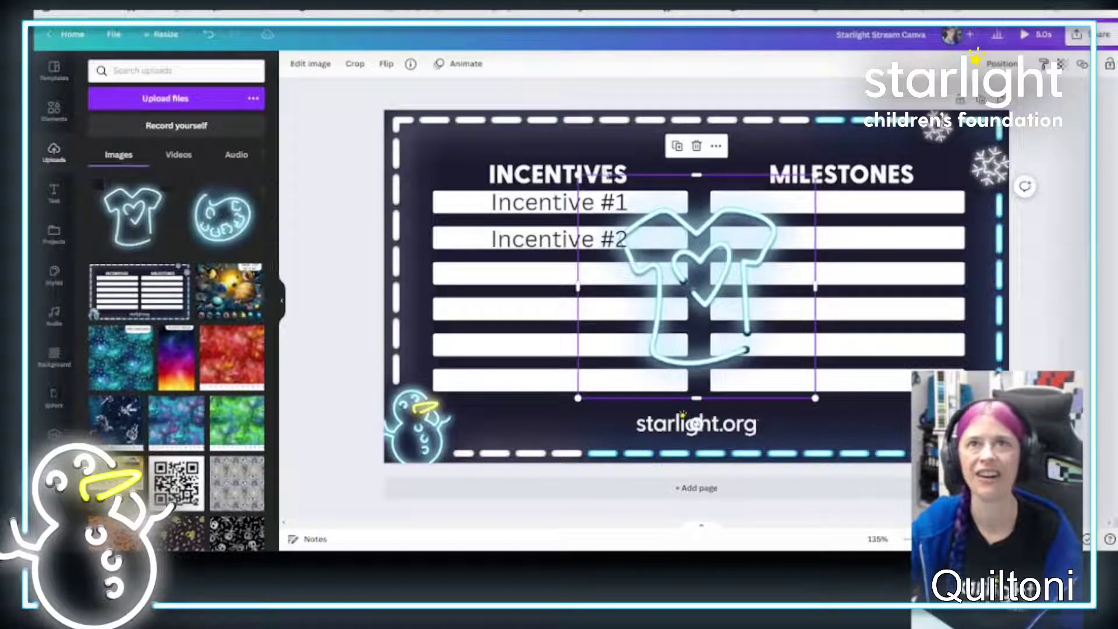
# - Move the T-shirt and "Incentive #1" together towards Milestones, return the text to its row, and move the shirt over the lower Incentives rows
pyautogui.keyDown('shift'); pyautogui.click(575, 182); pyautogui.keyUp('shift')
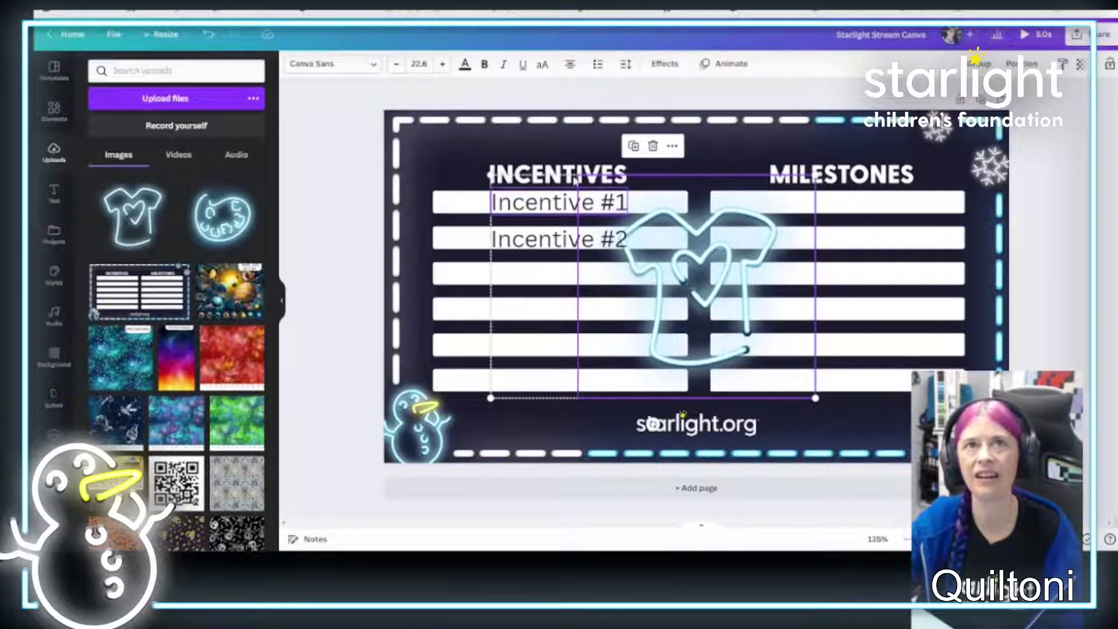
pyautogui.moveTo(668, 243); pyautogui.dragTo(753, 248)
pyautogui.click(688, 239)
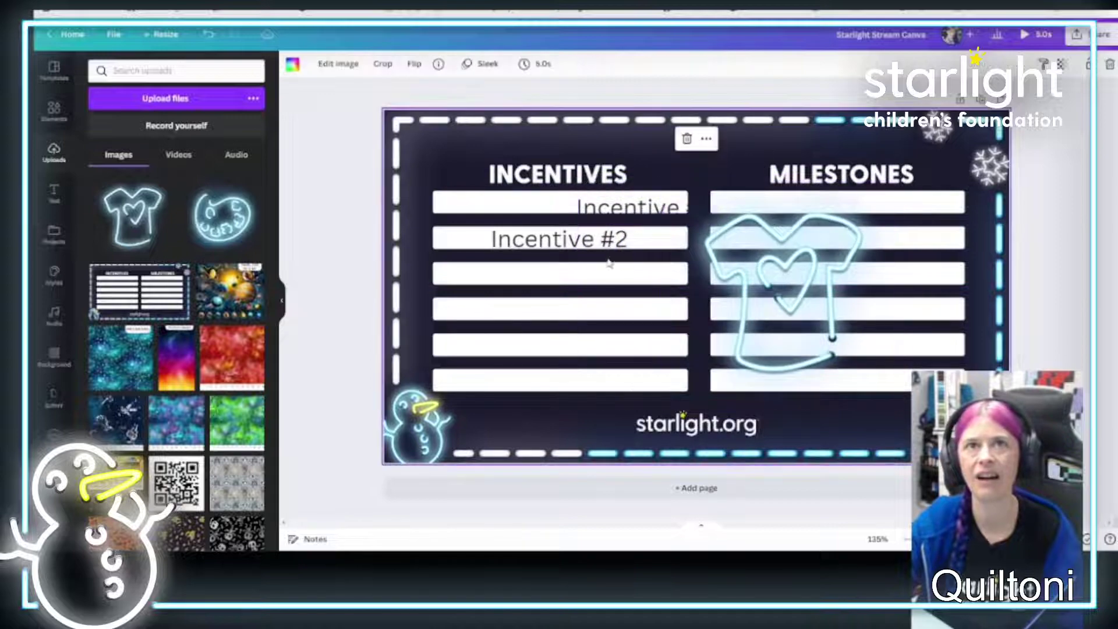
pyautogui.moveTo(618, 204); pyautogui.dragTo(536, 199)
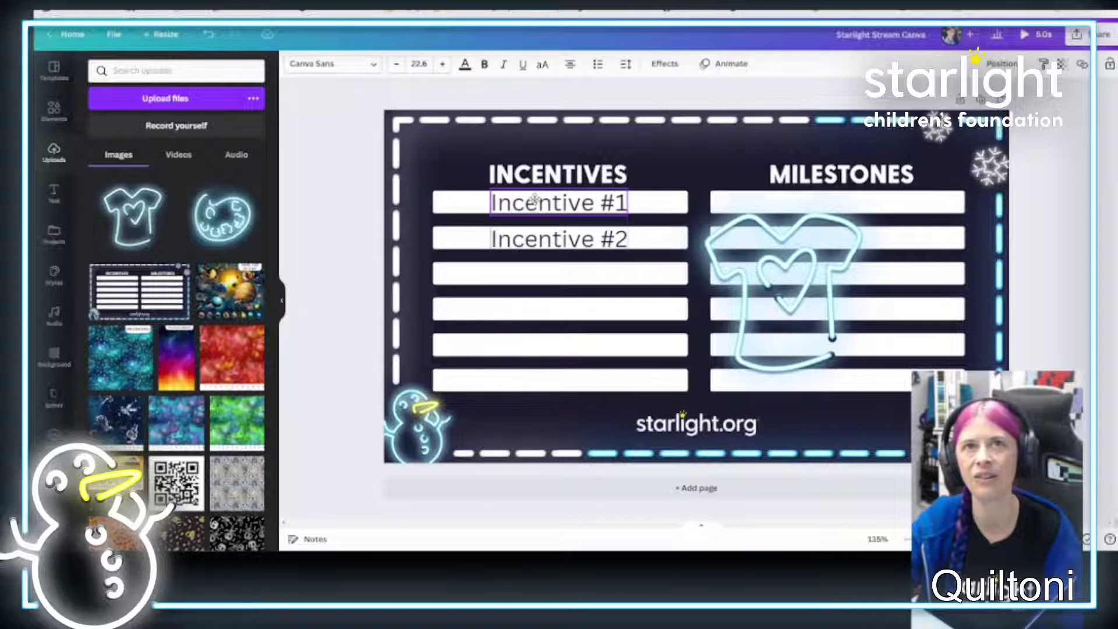
pyautogui.moveTo(799, 280); pyautogui.dragTo(611, 372)
# - Move the "Incentive #1" and "Incentive #2" texts together into the first two Milestones rows
pyautogui.click(561, 218)
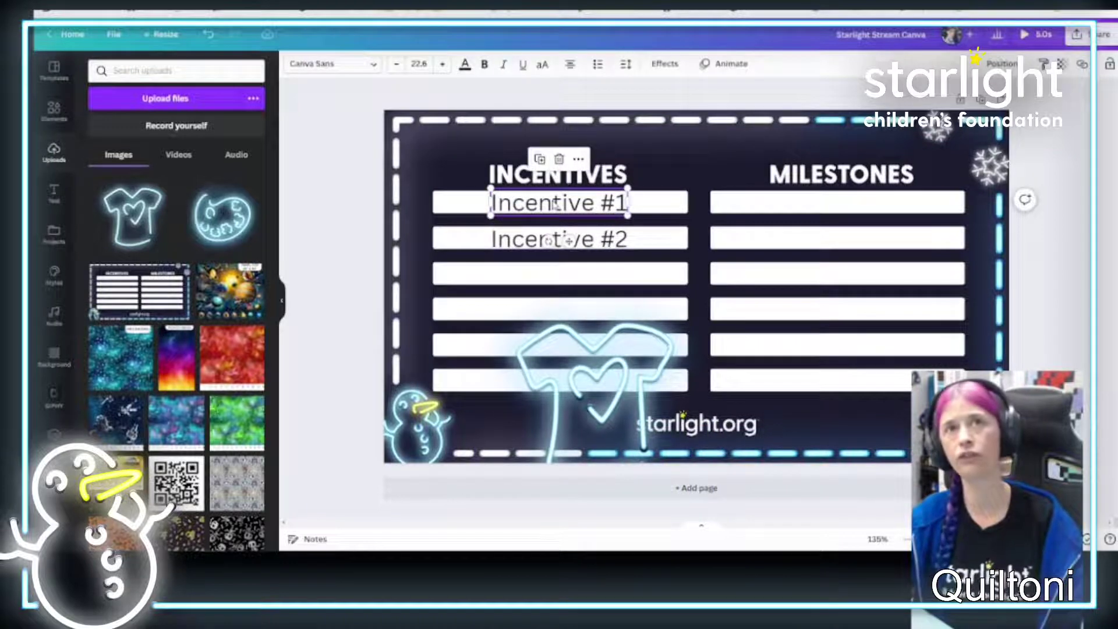
pyautogui.keyDown('shift'); pyautogui.click(568, 240); pyautogui.keyUp('shift')
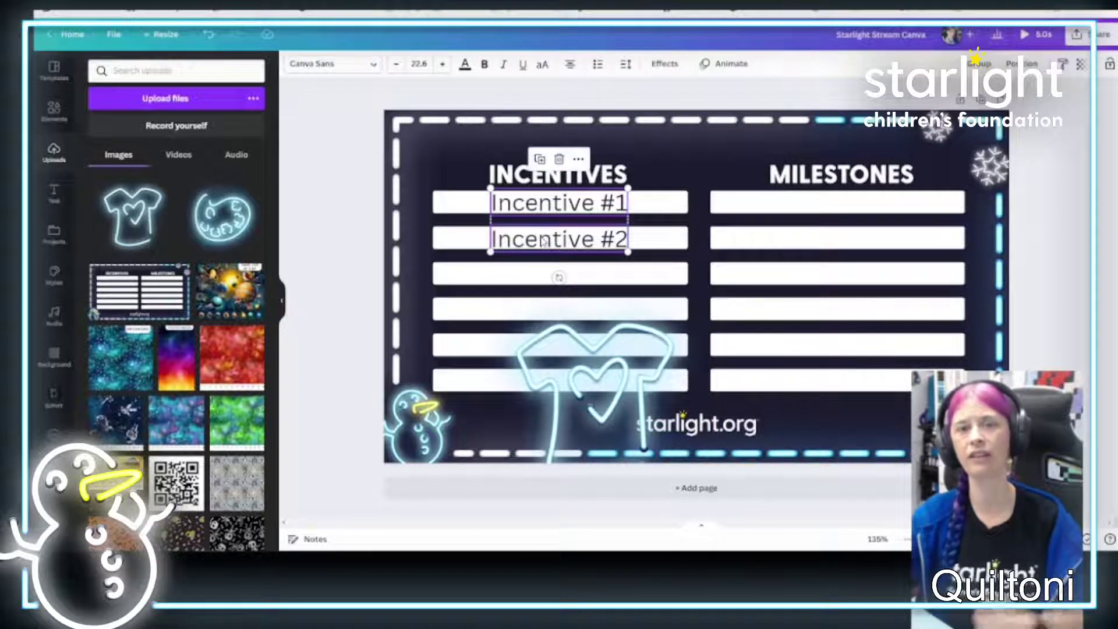
pyautogui.moveTo(563, 203); pyautogui.dragTo(838, 203)
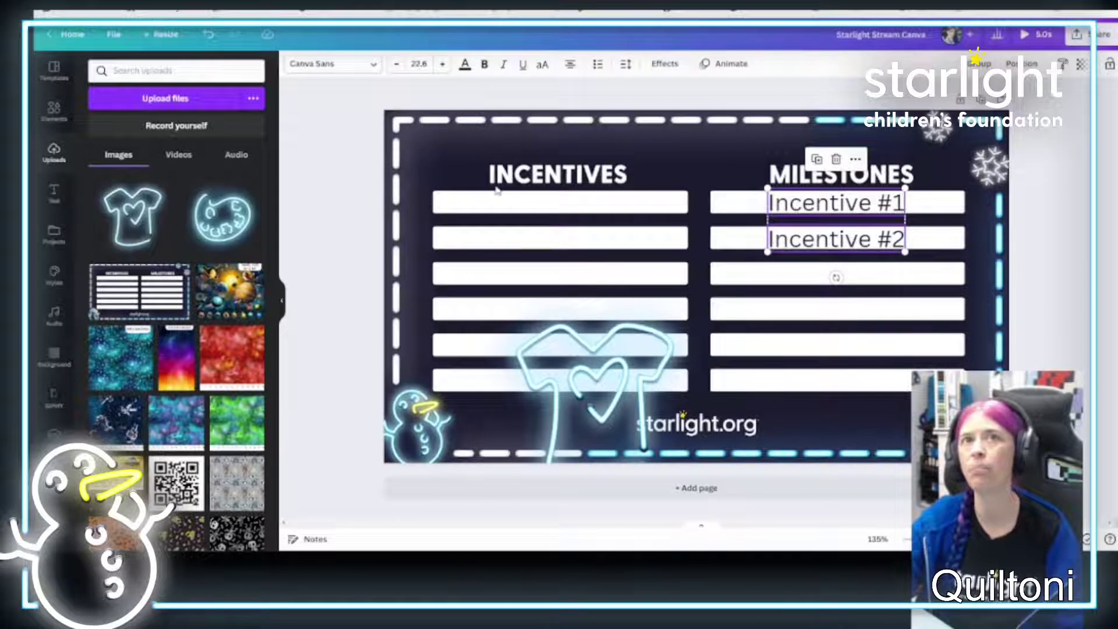
pyautogui.click(605, 168)
pyautogui.doubleClick(605, 168)
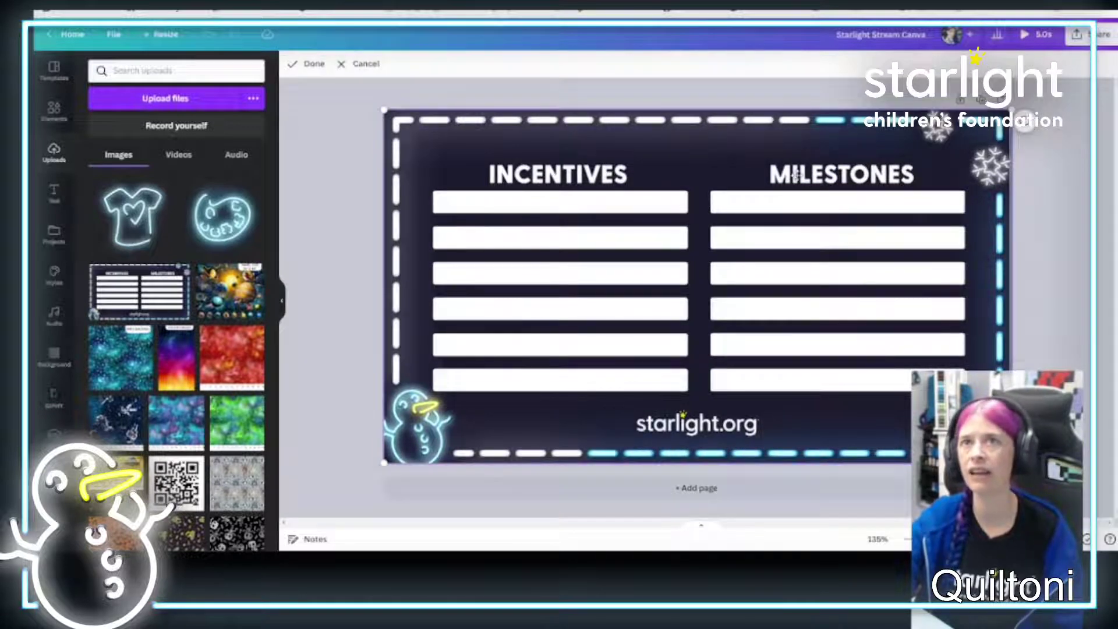
pyautogui.press('Escape')
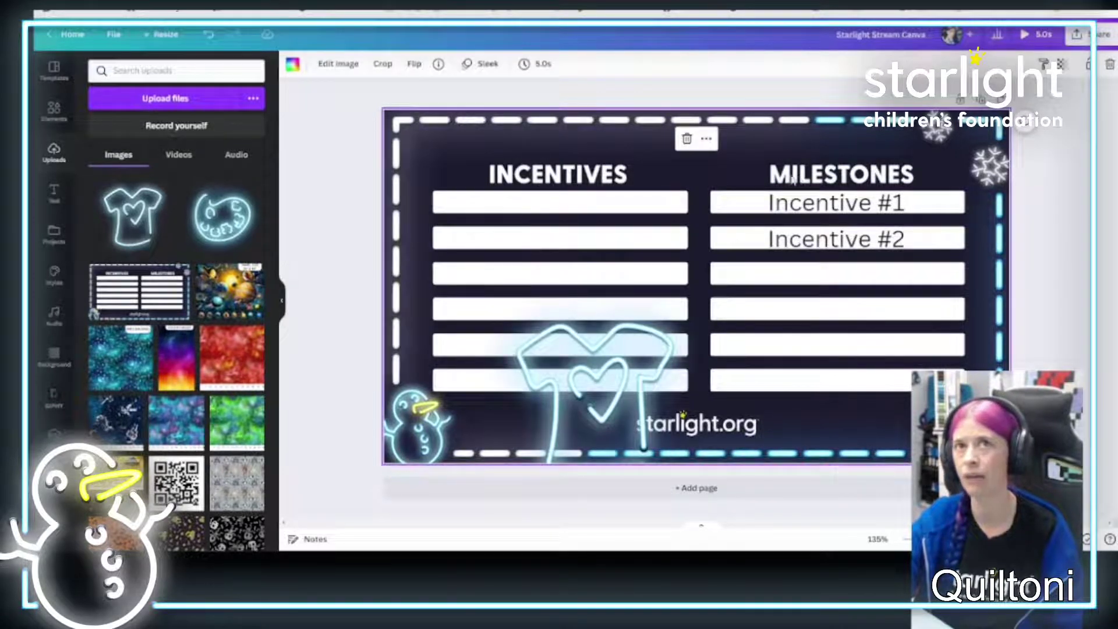
pyautogui.doubleClick(711, 180)
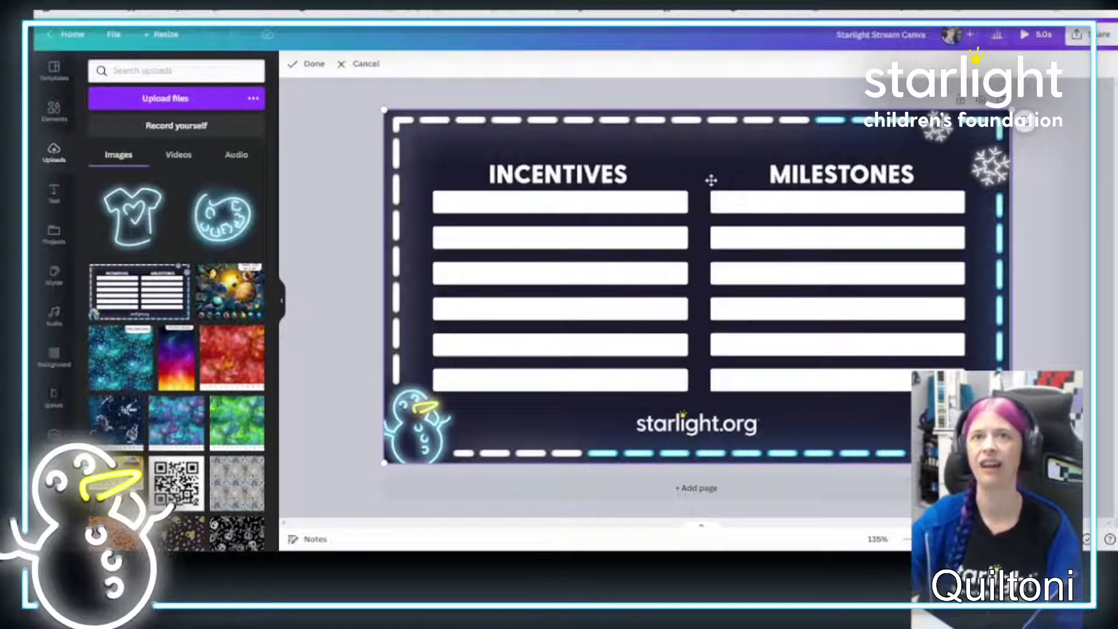
pyautogui.press('Escape')
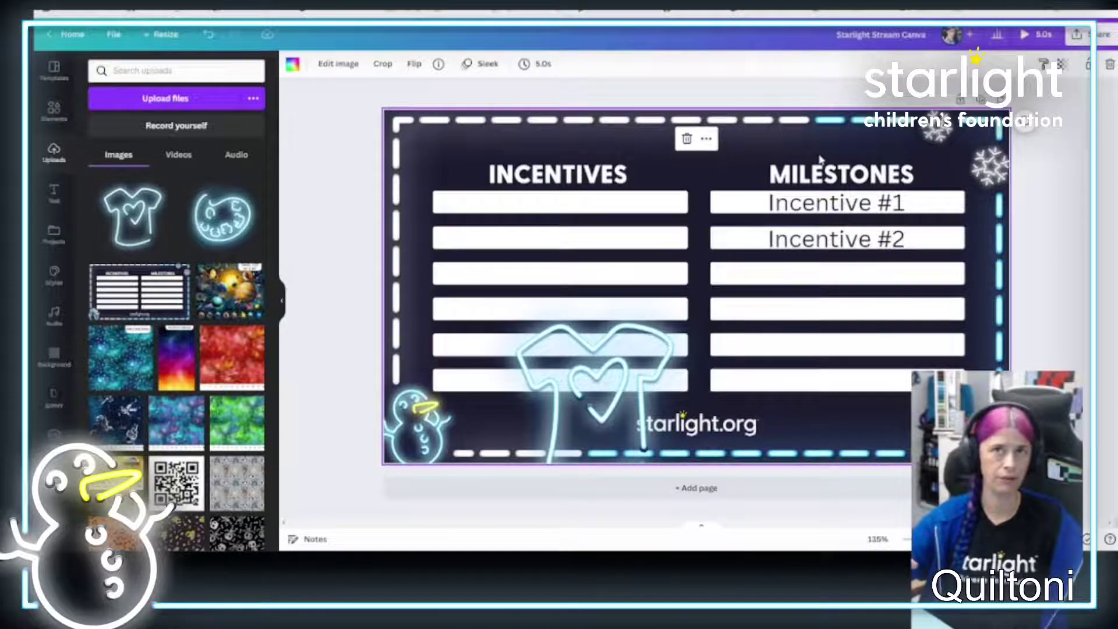
# - Move the T-shirt image up over the Incentives rows and view its position options
pyautogui.moveTo(580, 384); pyautogui.dragTo(533, 314)
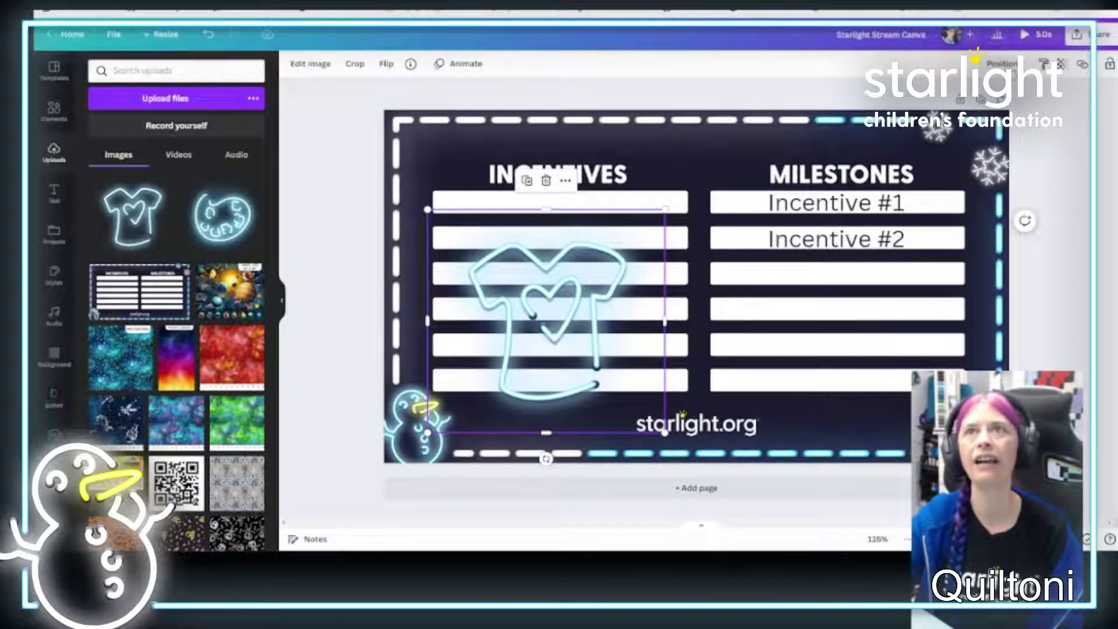
pyautogui.click(1003, 65)
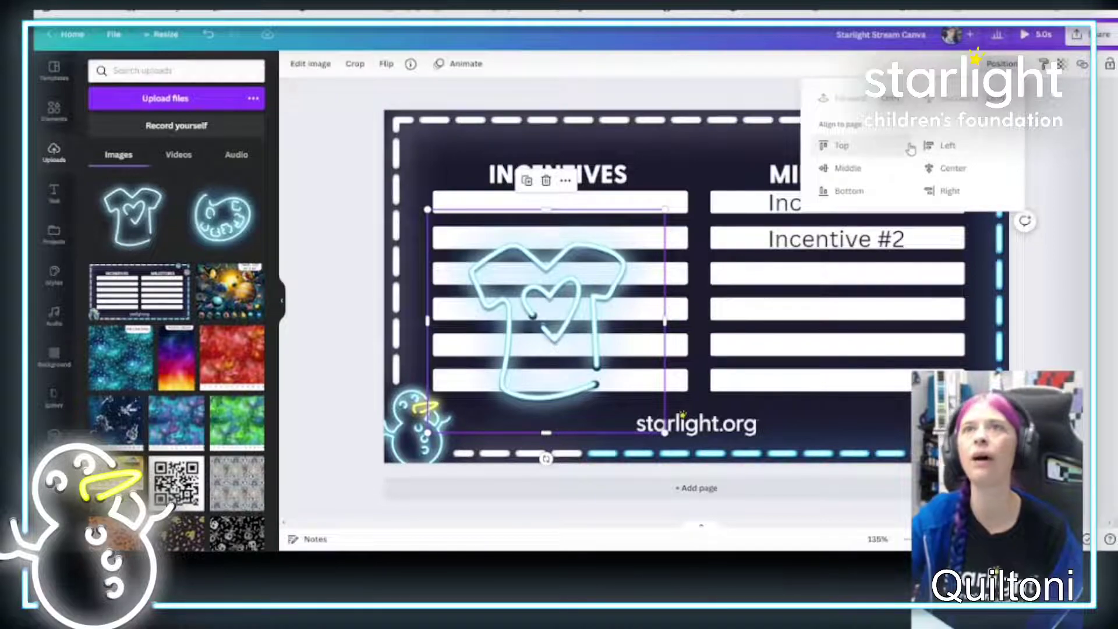
pyautogui.click(597, 300)
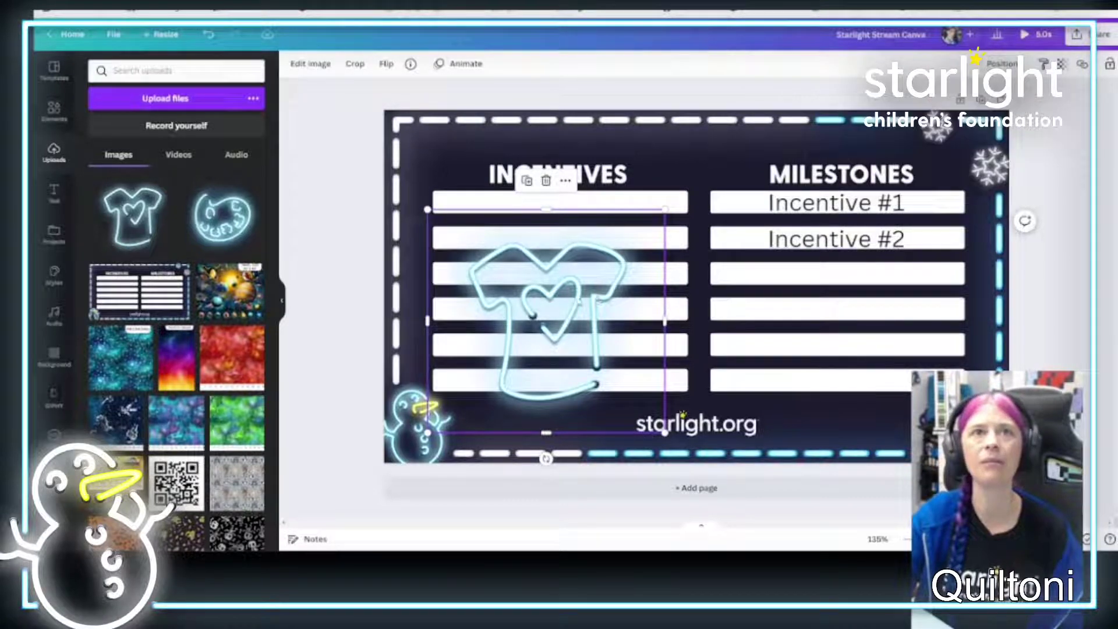
# - Align the "Incentive #1" text to the page's top, middle and bottom, finishing with the top alignment
pyautogui.click(832, 203)
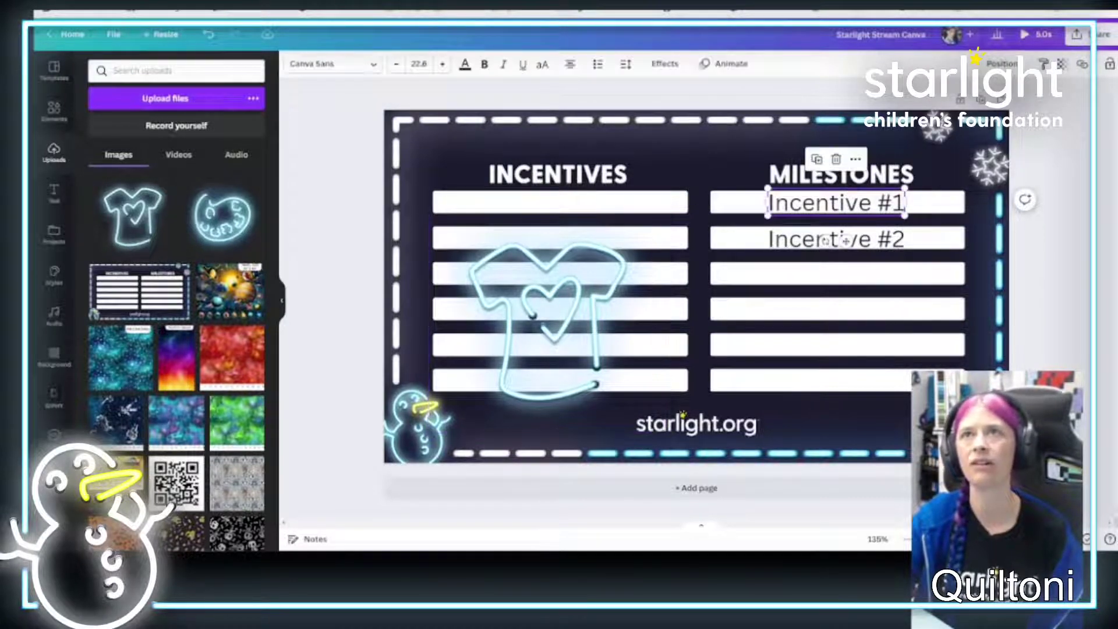
pyautogui.click(844, 149)
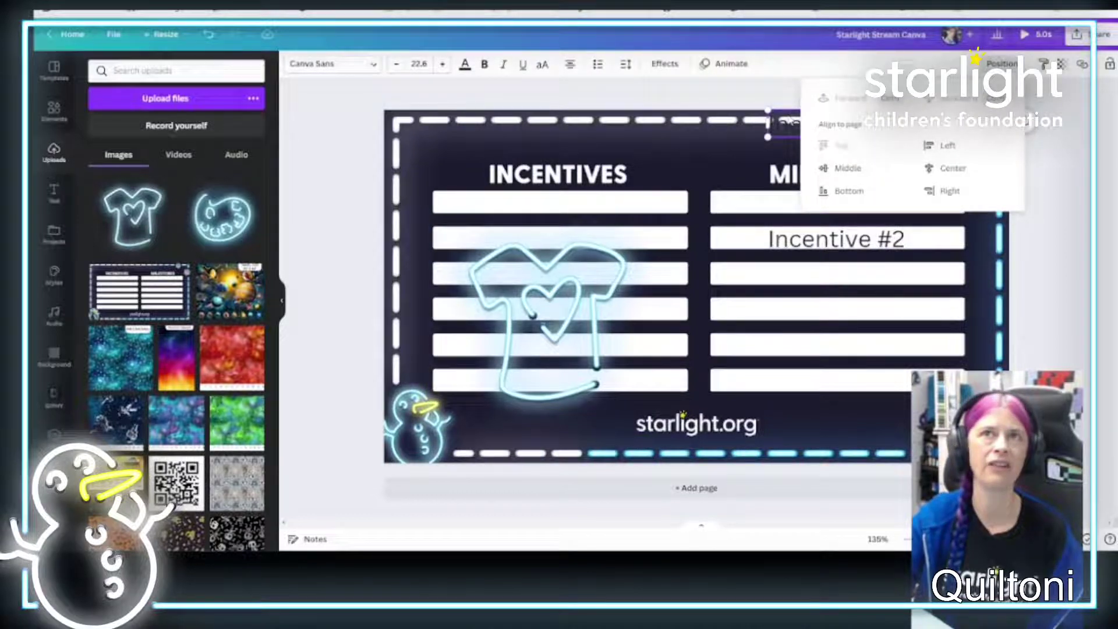
pyautogui.click(861, 167)
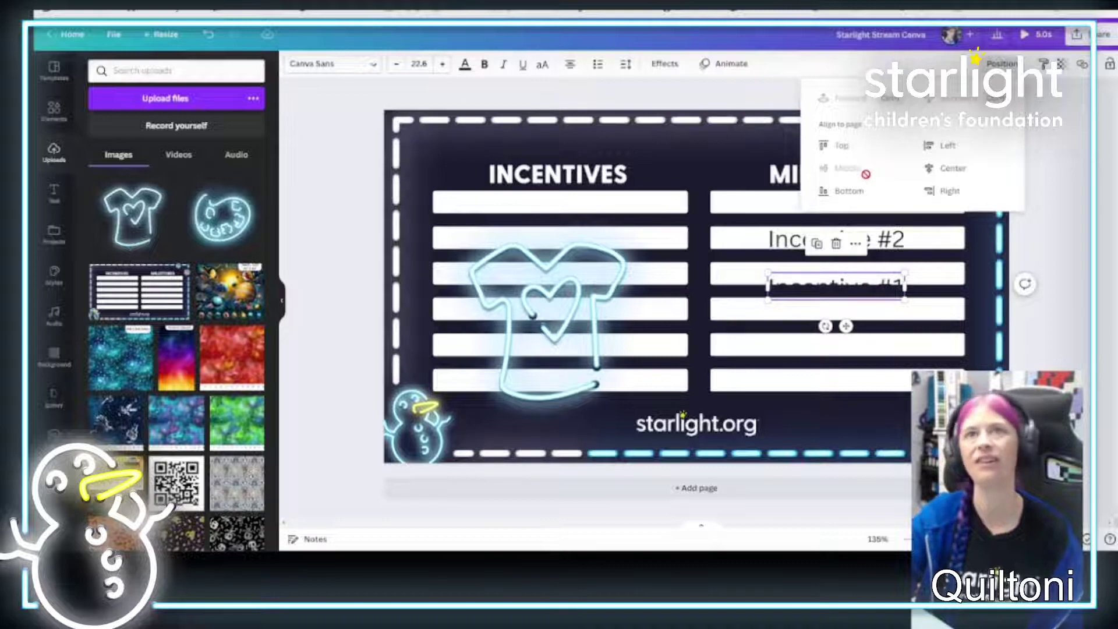
pyautogui.click(845, 191)
pyautogui.click(839, 146)
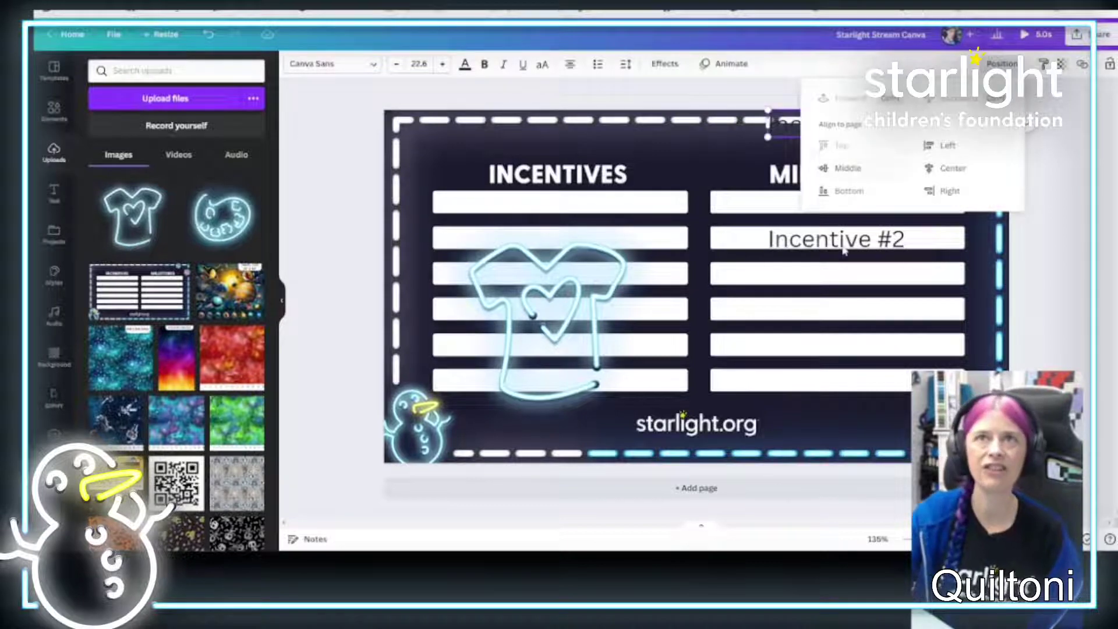
pyautogui.click(845, 250)
# - Overlap "Incentive #1" with "Incentive #2" to view the layering options, and return both texts to the first two Milestones rows
pyautogui.moveTo(834, 128); pyautogui.dragTo(847, 232)
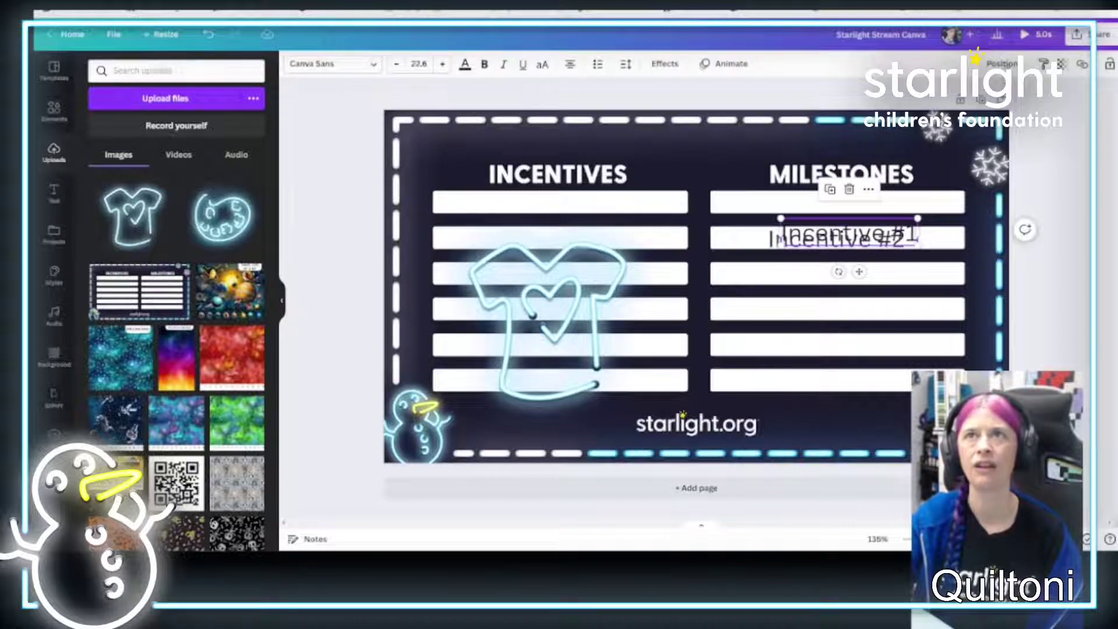
pyautogui.click(1002, 64)
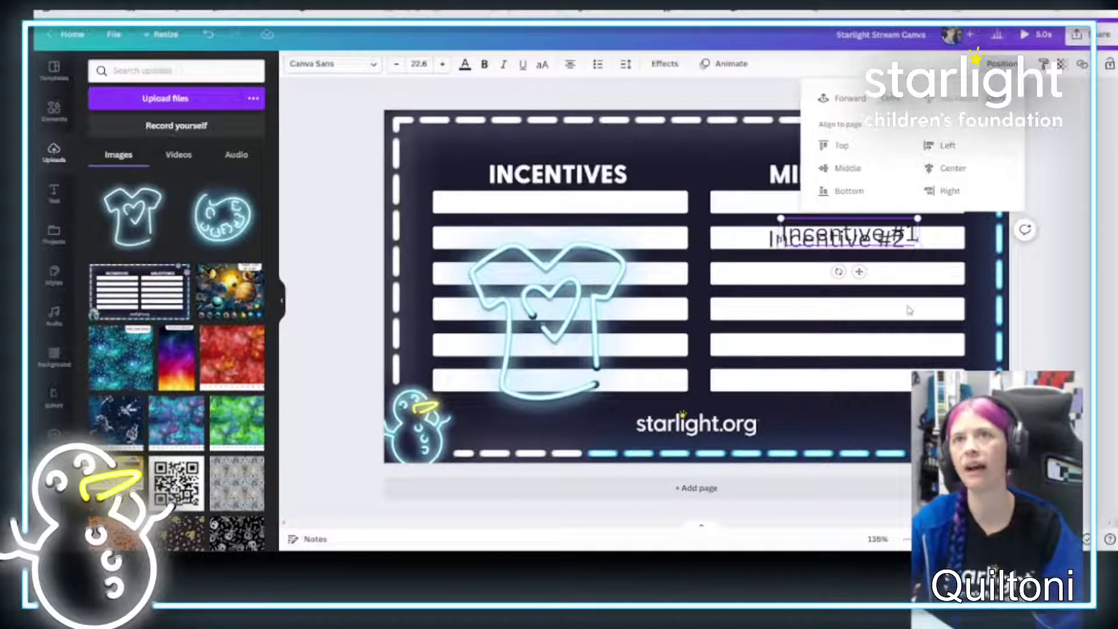
pyautogui.press('Escape')
pyautogui.moveTo(835, 238); pyautogui.dragTo(839, 198)
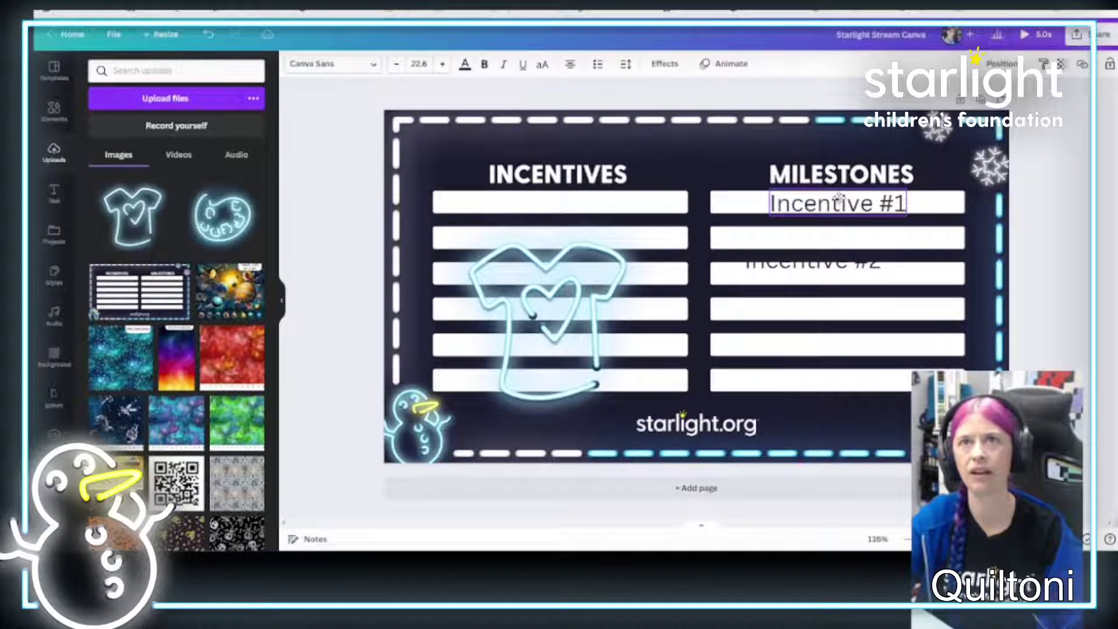
pyautogui.moveTo(839, 268); pyautogui.dragTo(865, 244)
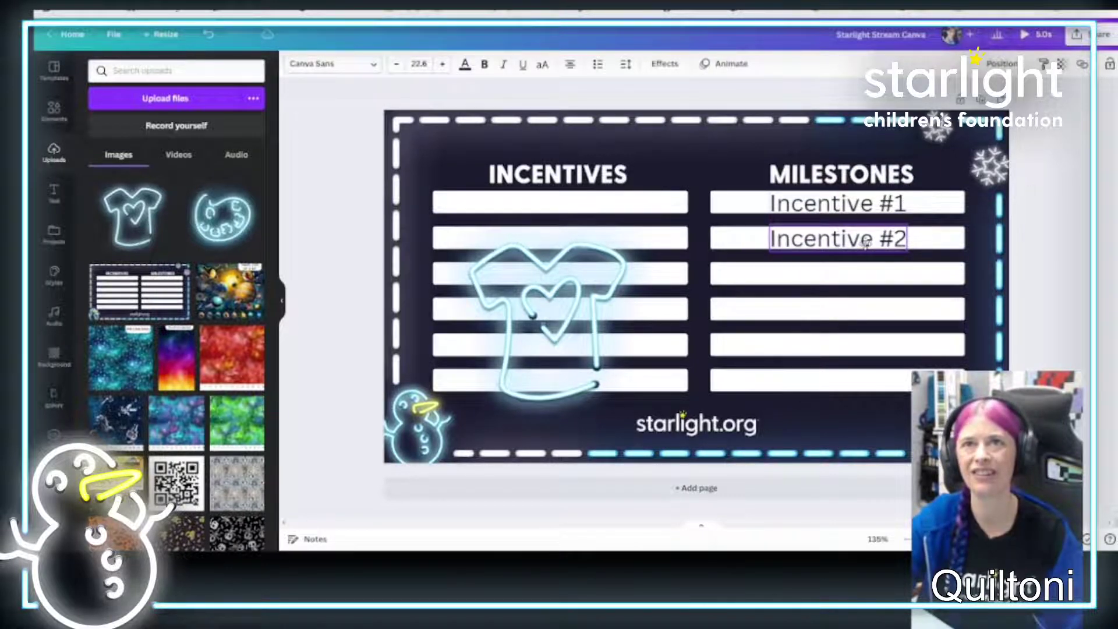
# - Shrink the T-shirt image to fit beside the INCENTIVES heading and place it in the graphic's upper-left corner
pyautogui.click(552, 328)
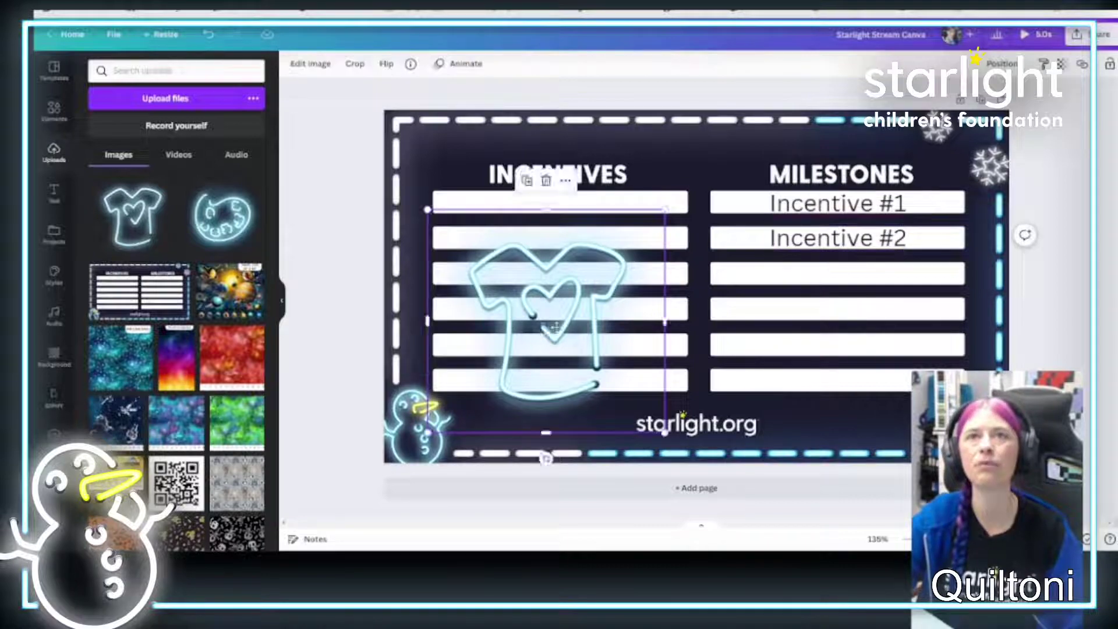
pyautogui.moveTo(557, 328); pyautogui.dragTo(605, 315)
pyautogui.moveTo(477, 197); pyautogui.dragTo(616, 344)
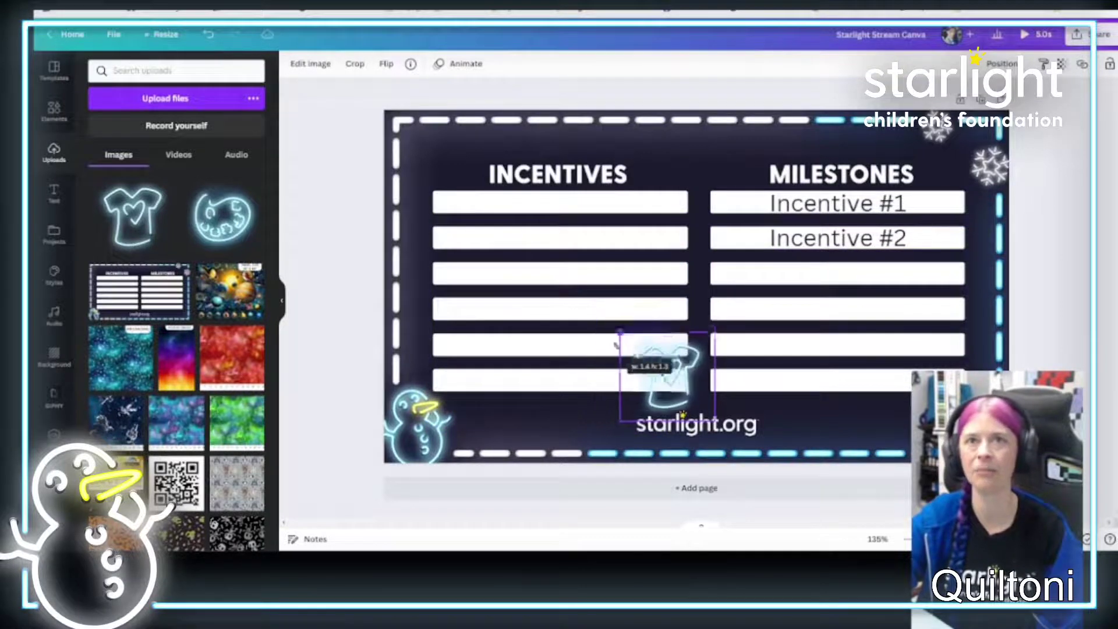
pyautogui.moveTo(664, 373); pyautogui.dragTo(439, 155)
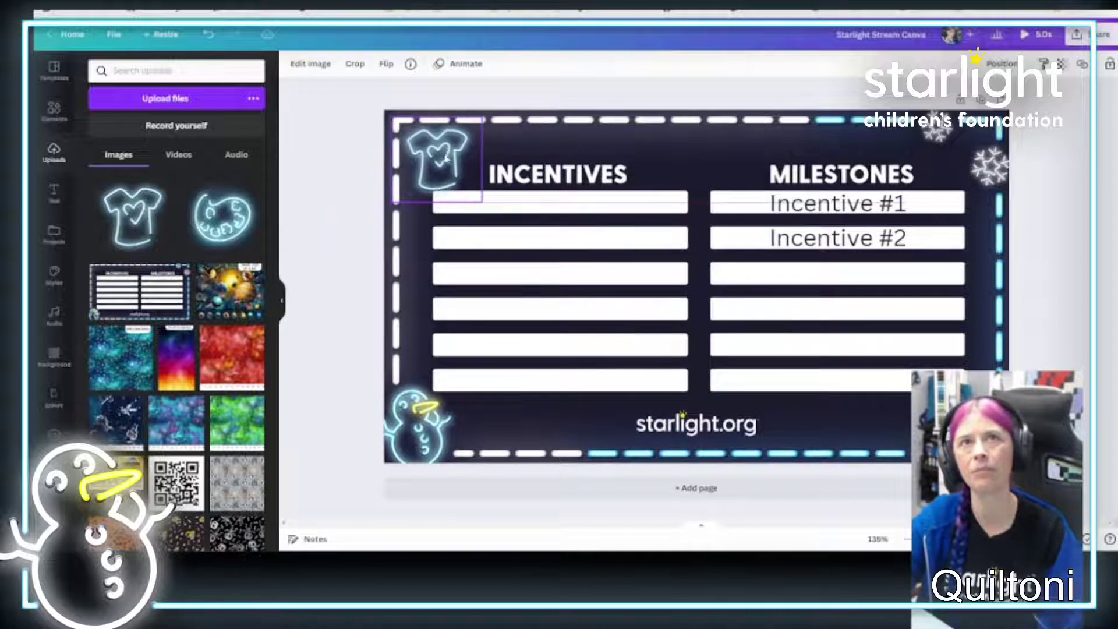
pyautogui.click(498, 222)
pyautogui.click(441, 162)
pyautogui.moveTo(441, 162); pyautogui.dragTo(438, 158)
pyautogui.click(556, 238)
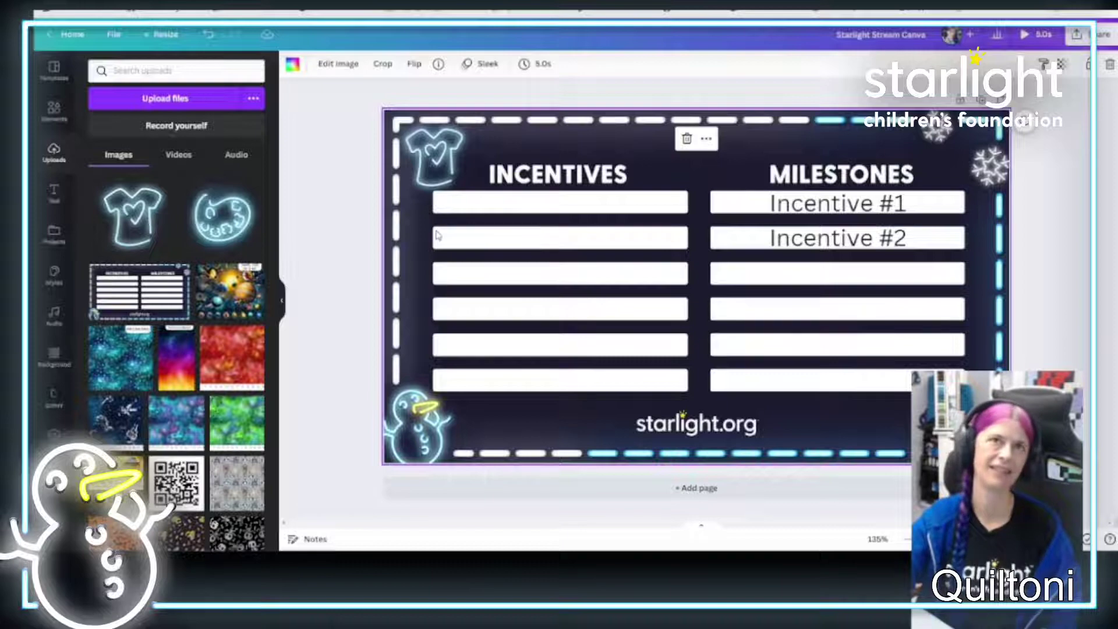
# - Flip the corner T-shirt image horizontally once and vertically twice
pyautogui.click(435, 152)
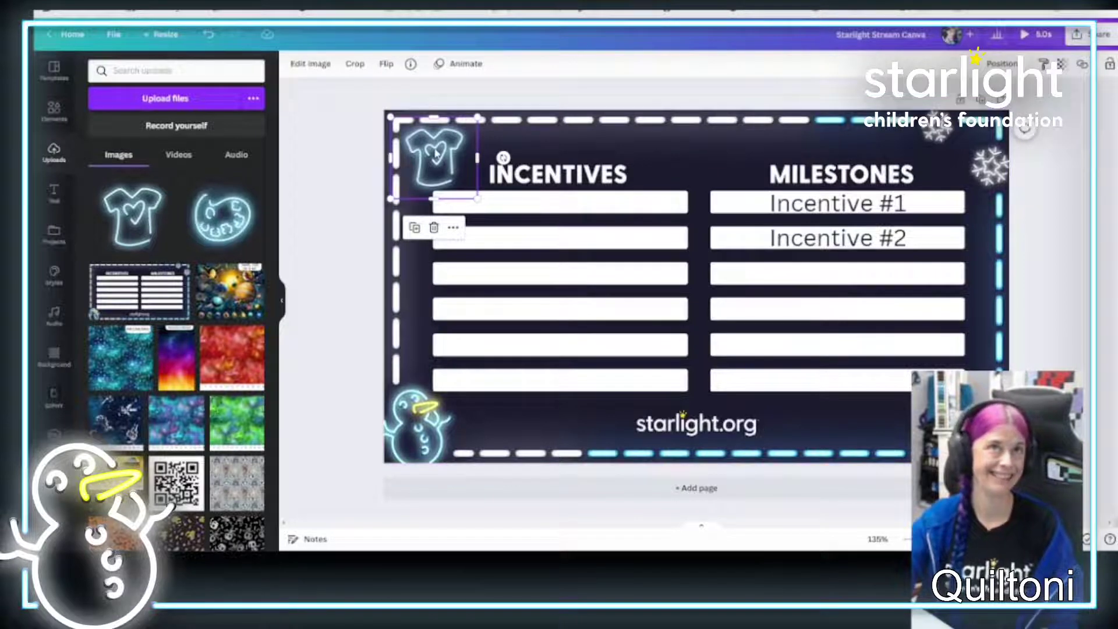
pyautogui.click(387, 66)
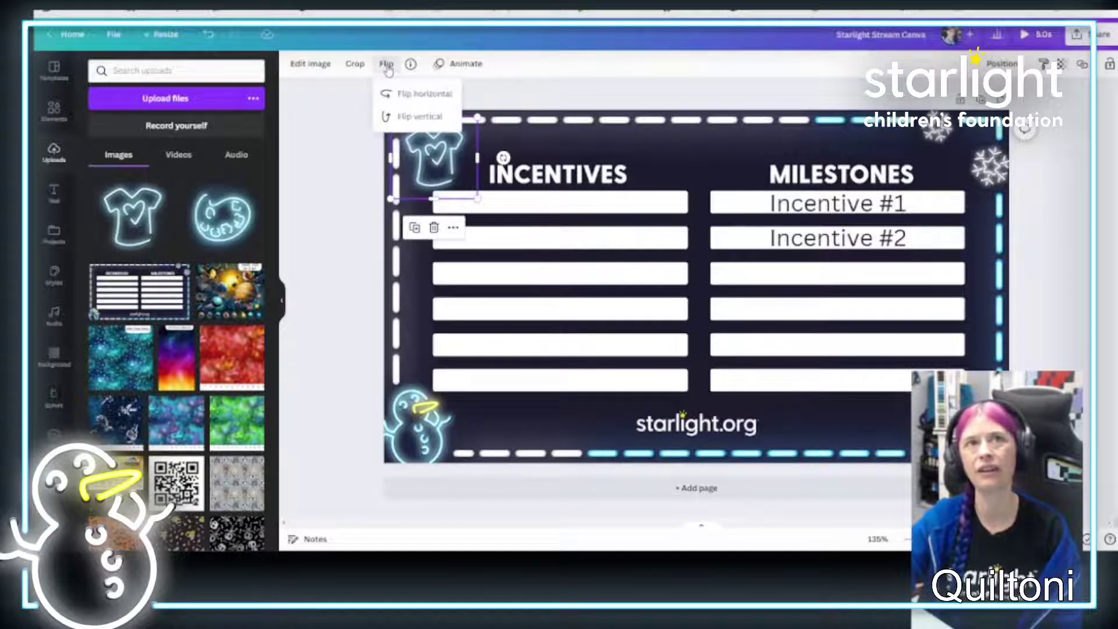
pyautogui.click(420, 96)
pyautogui.click(420, 118)
pyautogui.click(420, 117)
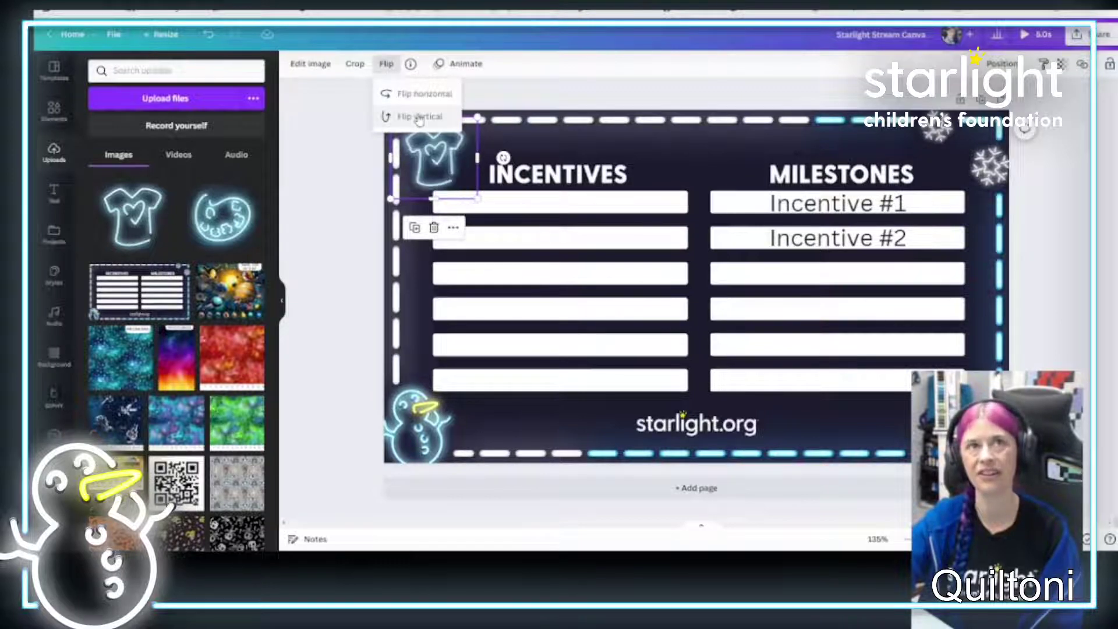
# - Try raising the T-shirt image's brightness to 98 and its contrast to 100, and undo the adjustments
pyautogui.click(311, 64)
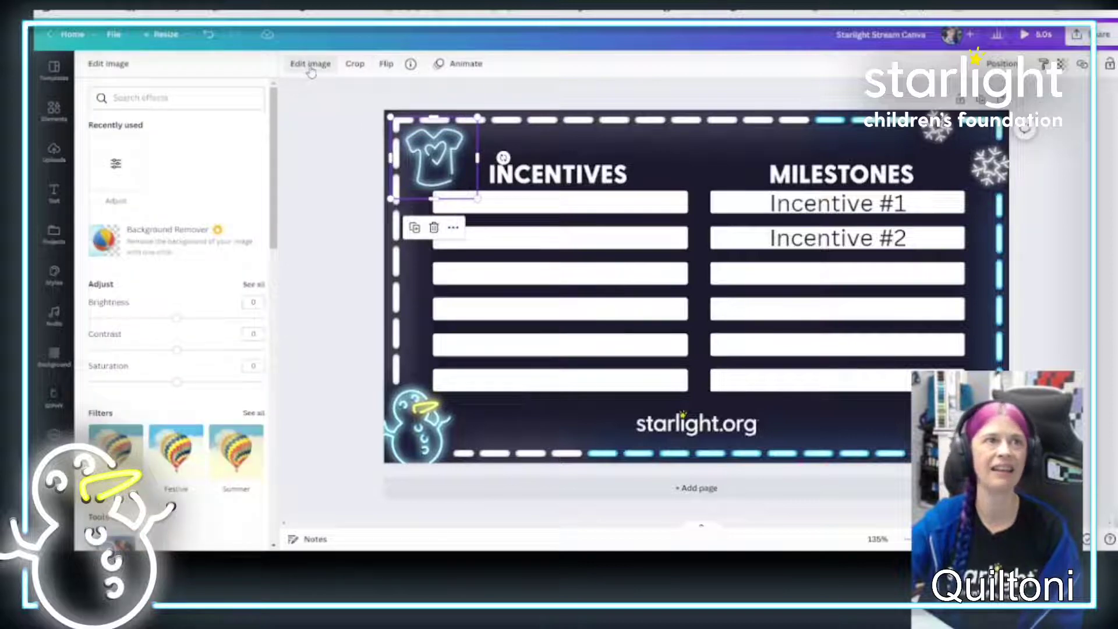
pyautogui.moveTo(177, 322); pyautogui.dragTo(263, 320)
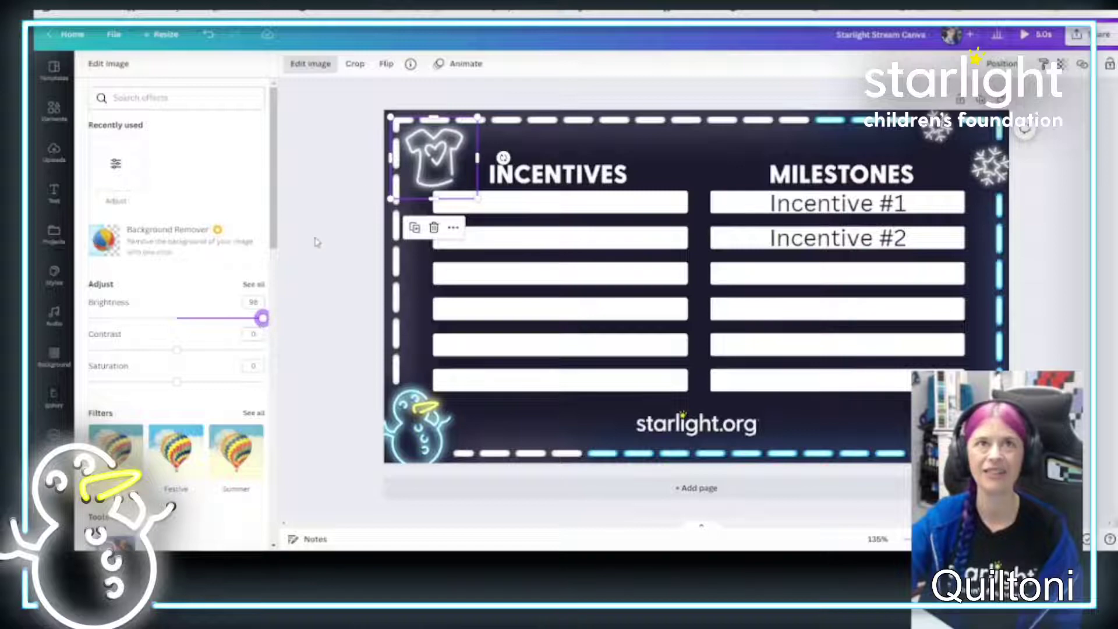
pyautogui.moveTo(178, 350); pyautogui.dragTo(274, 351)
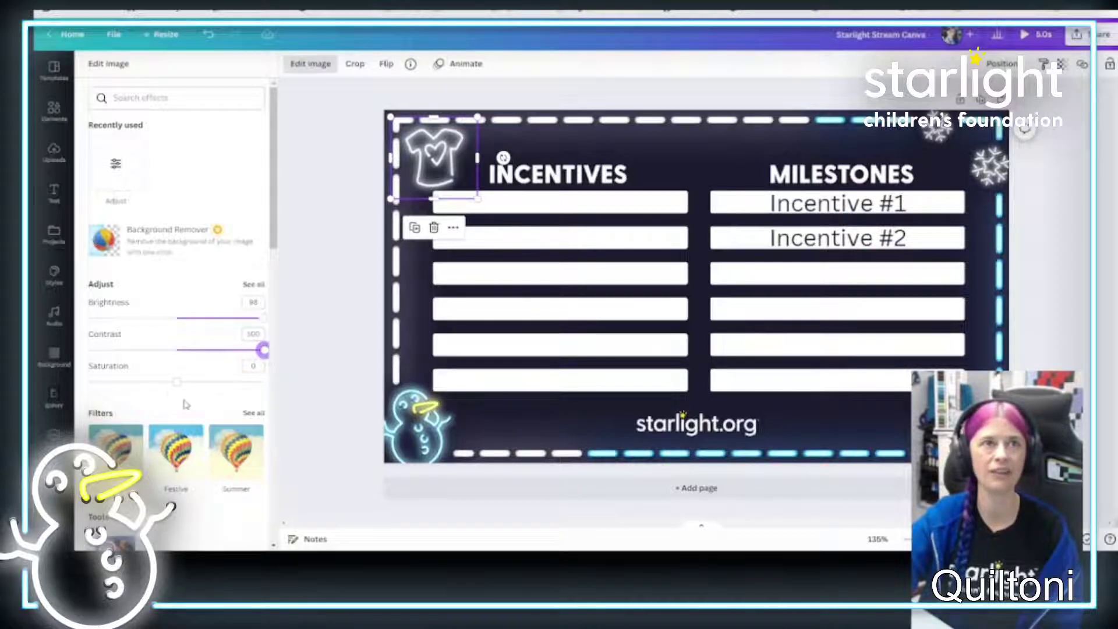
pyautogui.press('Escape')
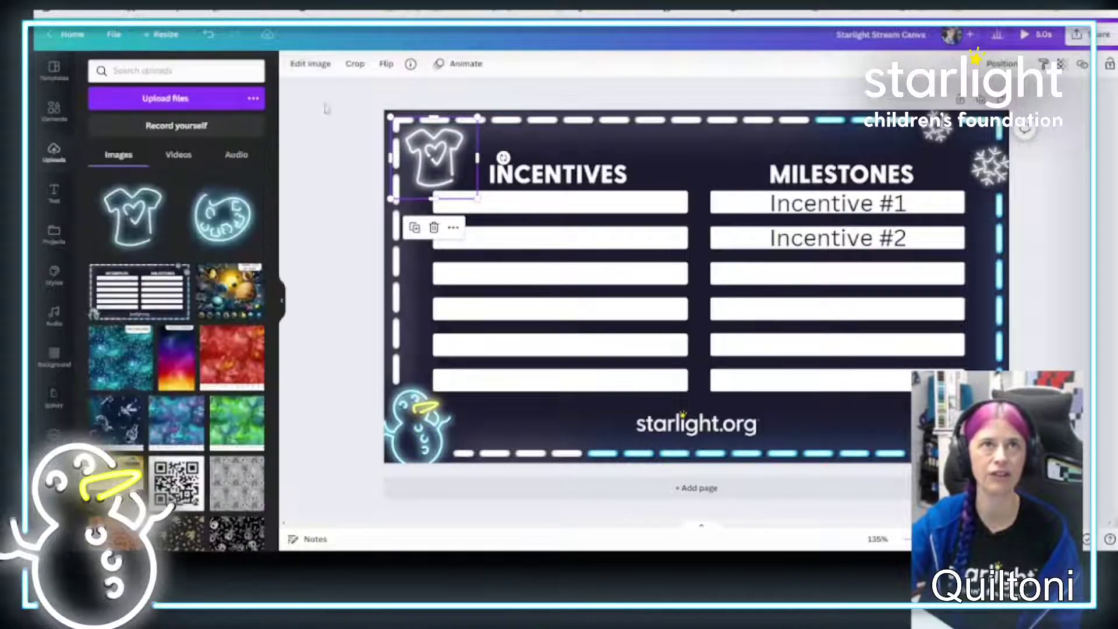
pyautogui.click(208, 37)
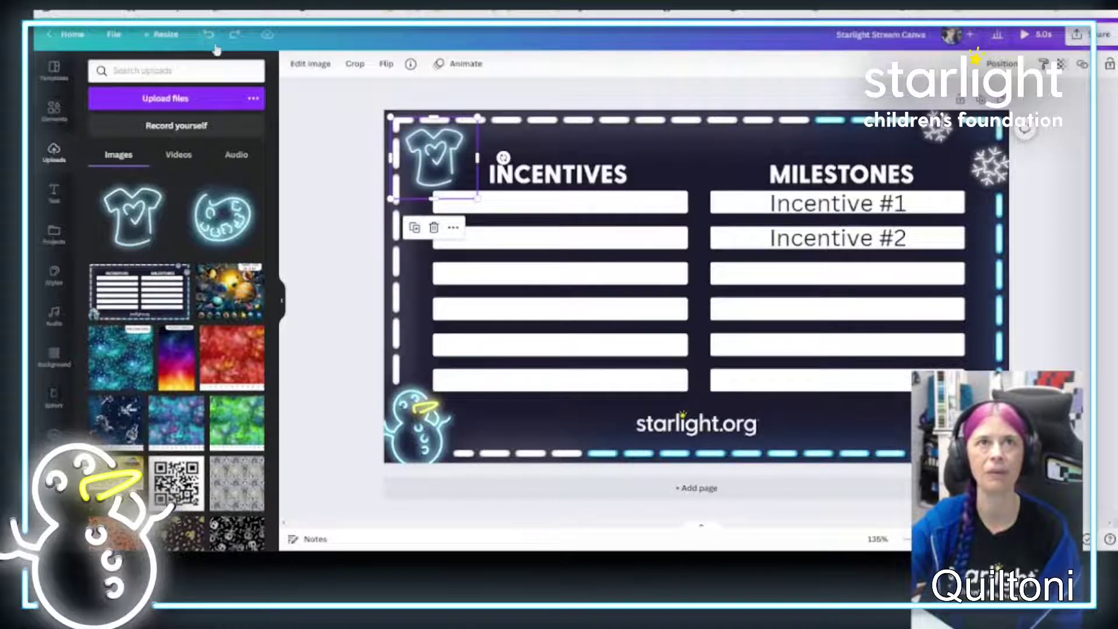
# - Look through the image editing effects offered for the T-shirt, from Smartmockups, Photogenic and Pixelate to the suggested effects
pyautogui.click(311, 64)
pyautogui.scroll(-10, 269, 258)
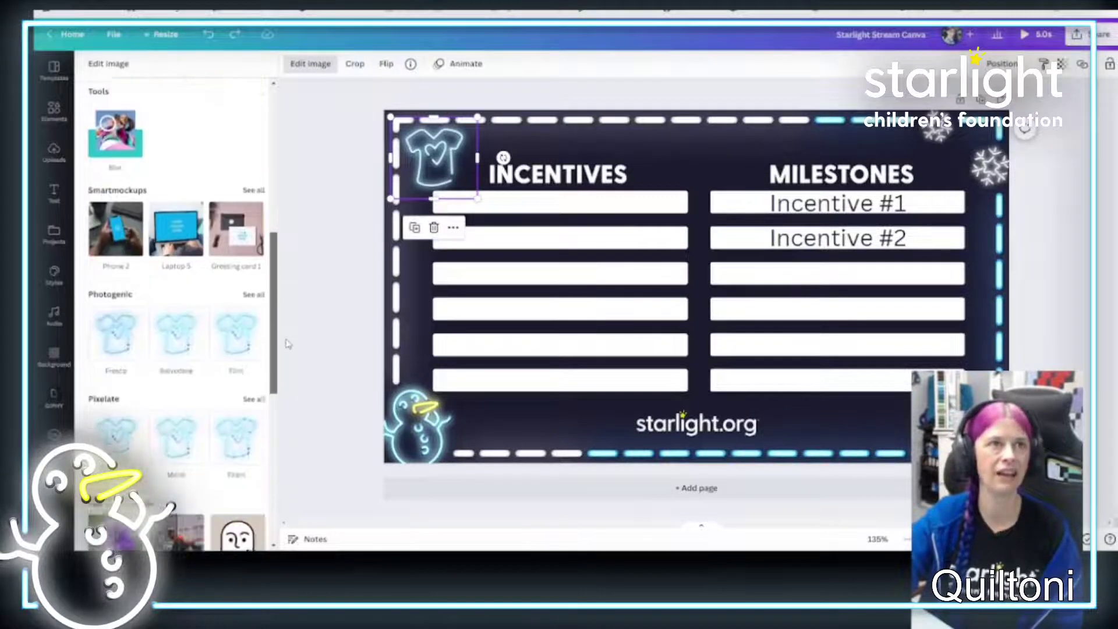
pyautogui.scroll(-5, 286, 385)
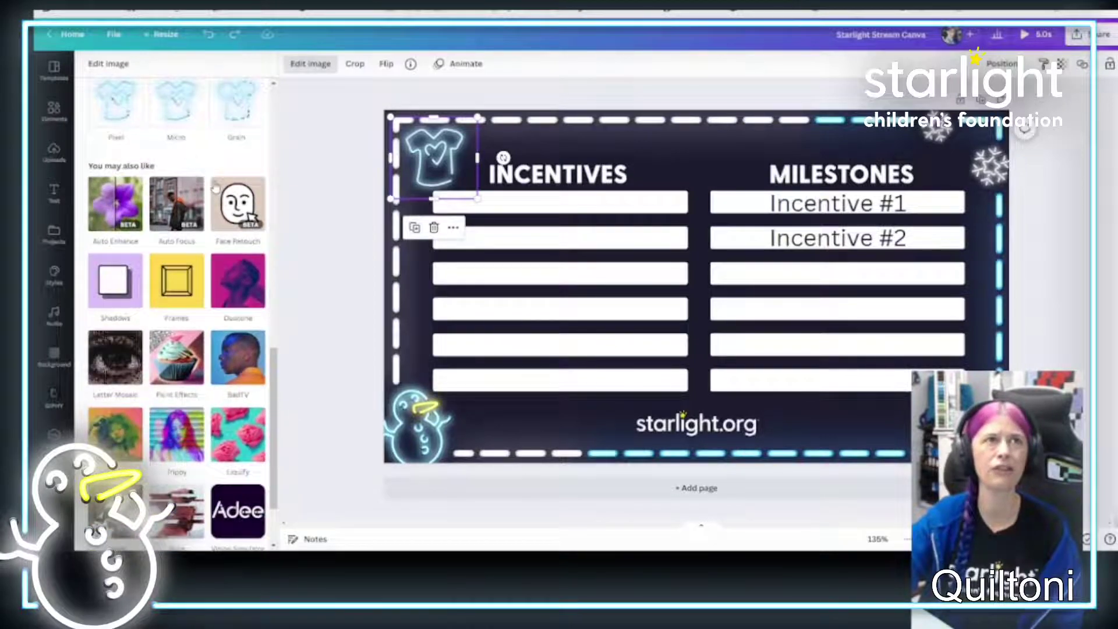
pyautogui.scroll(-2, 278, 396)
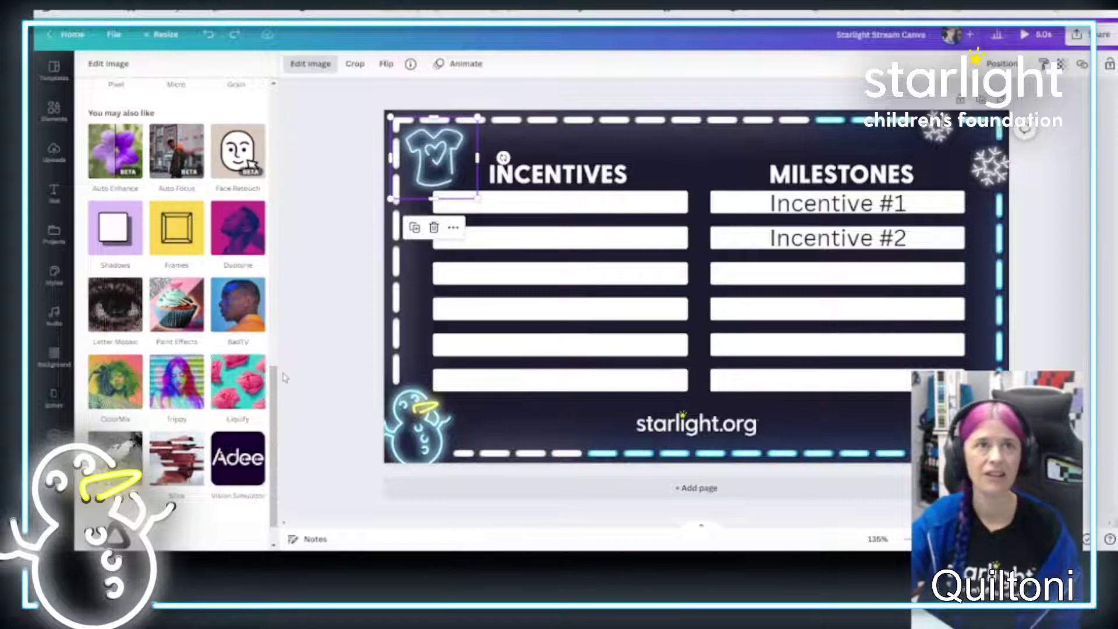
pyautogui.scroll(3, 285, 282)
pyautogui.scroll(5, 285, 281)
pyautogui.click(406, 163)
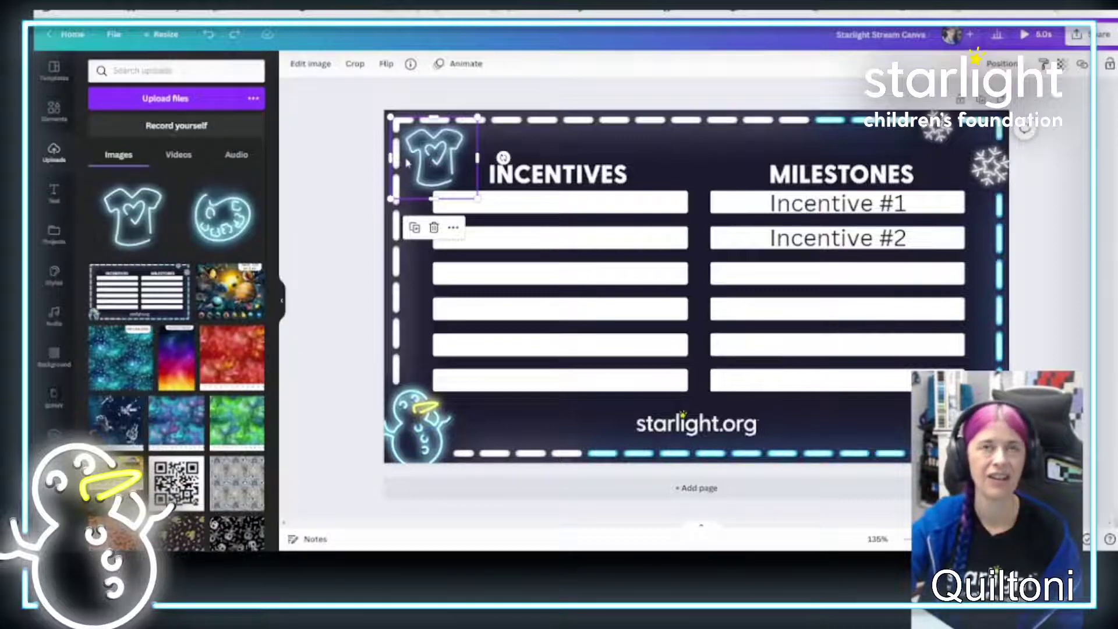
# - Shrink the corner T-shirt image slightly and nudge it to sit between the dashed border and the INCENTIVES heading
pyautogui.moveTo(468, 157); pyautogui.dragTo(470, 158)
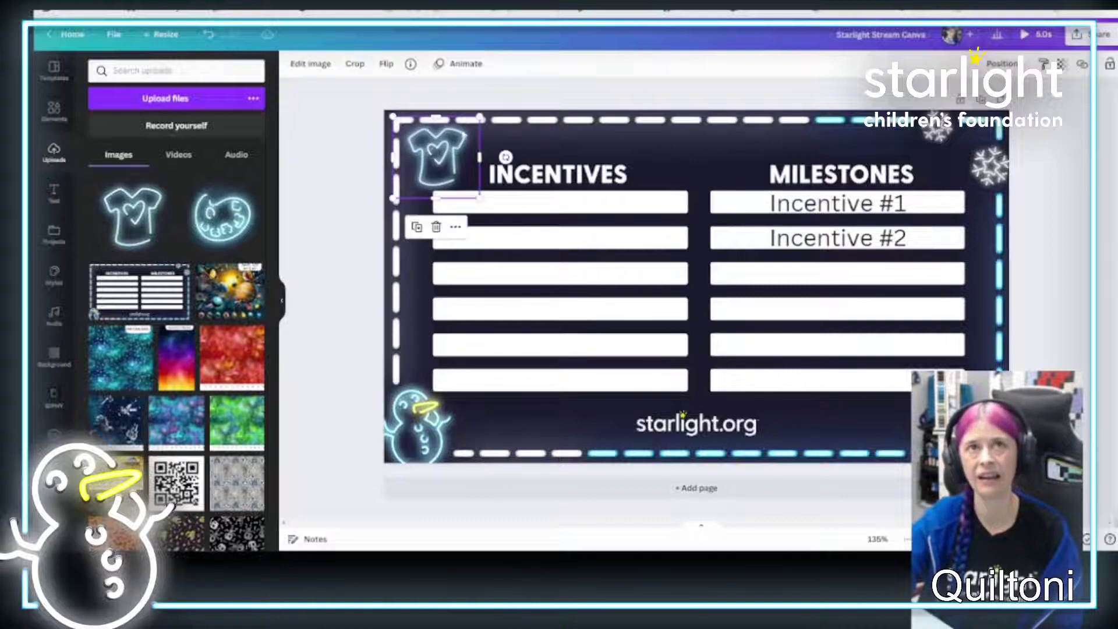
pyautogui.moveTo(482, 117); pyautogui.dragTo(471, 169)
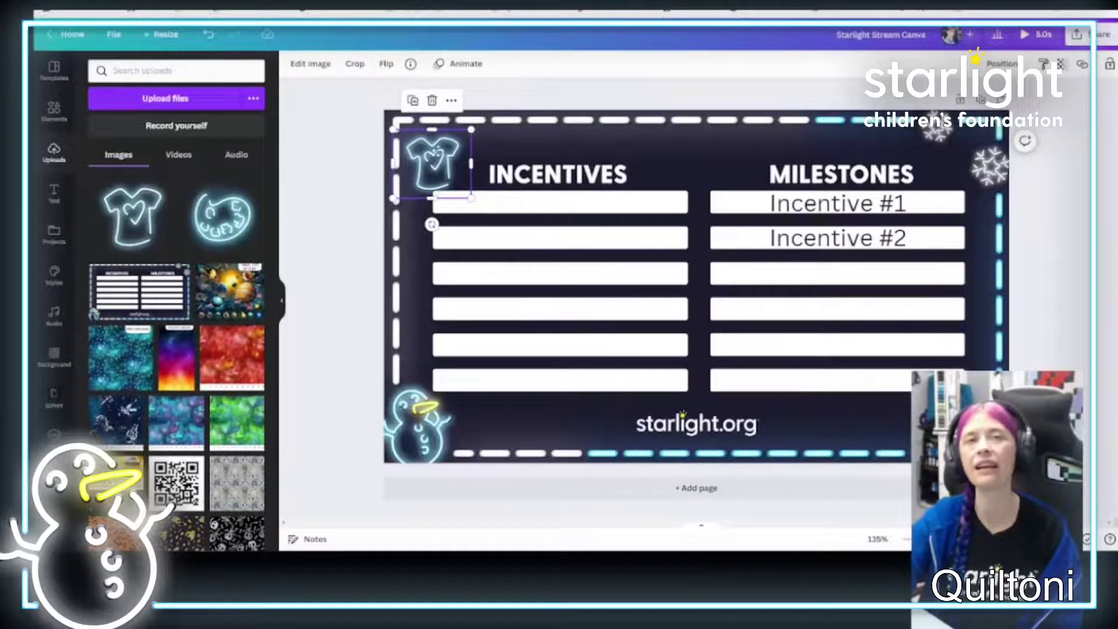
pyautogui.moveTo(434, 160); pyautogui.dragTo(441, 161)
# - Open the additional options for the corner T-shirt image
pyautogui.click(458, 102)
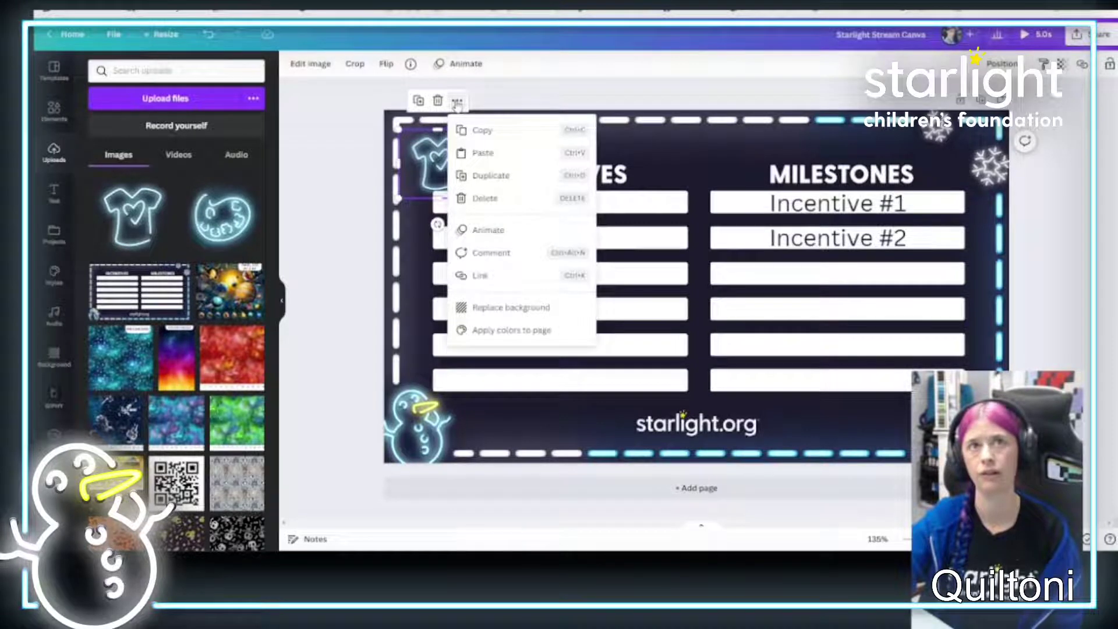